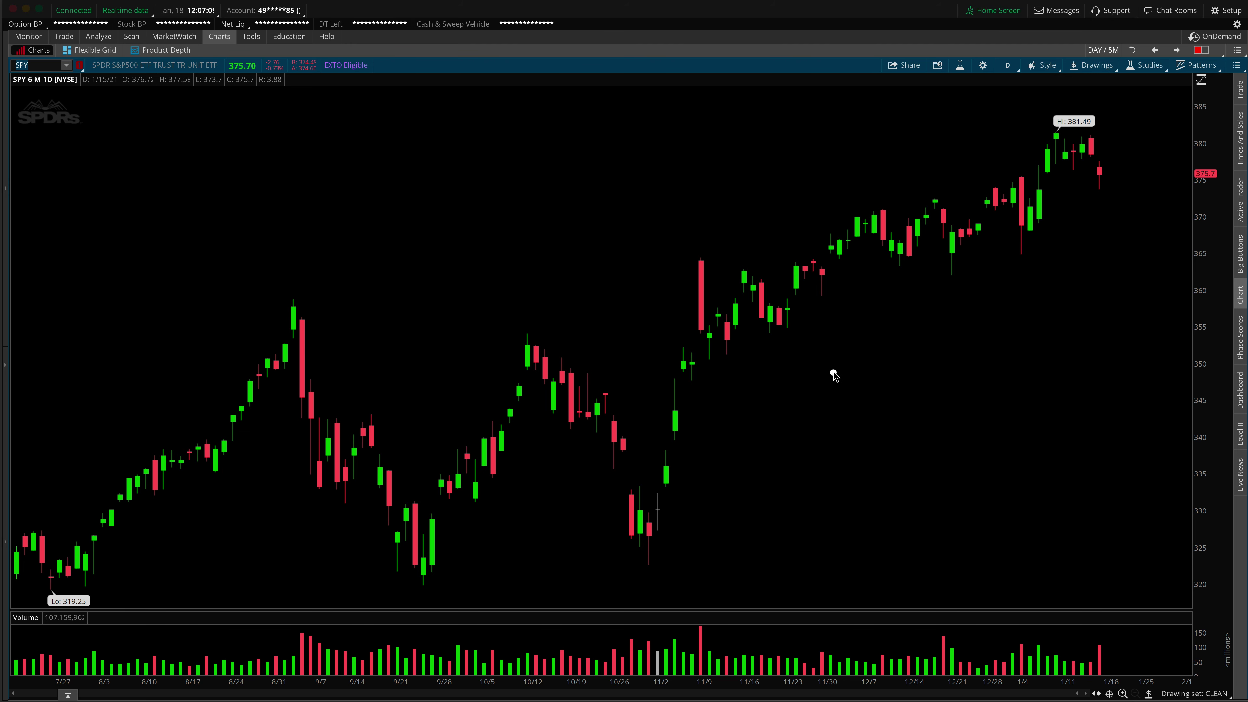
Chart the $VOLD symbol on the 10-day, 15-minute time frame.
{"action": "left_click_drag", "start_coordinate": [252, 242], "coordinate": [52, 88]}
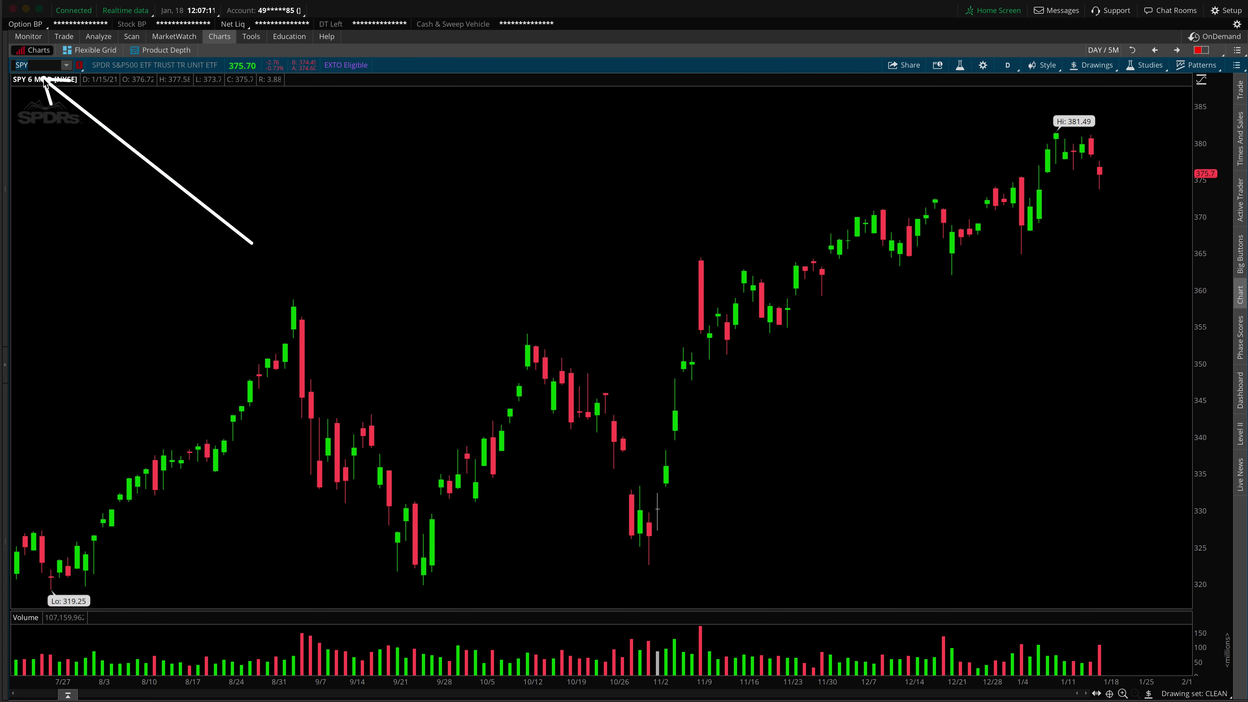
{"action": "left_click", "coordinate": [43, 67]}
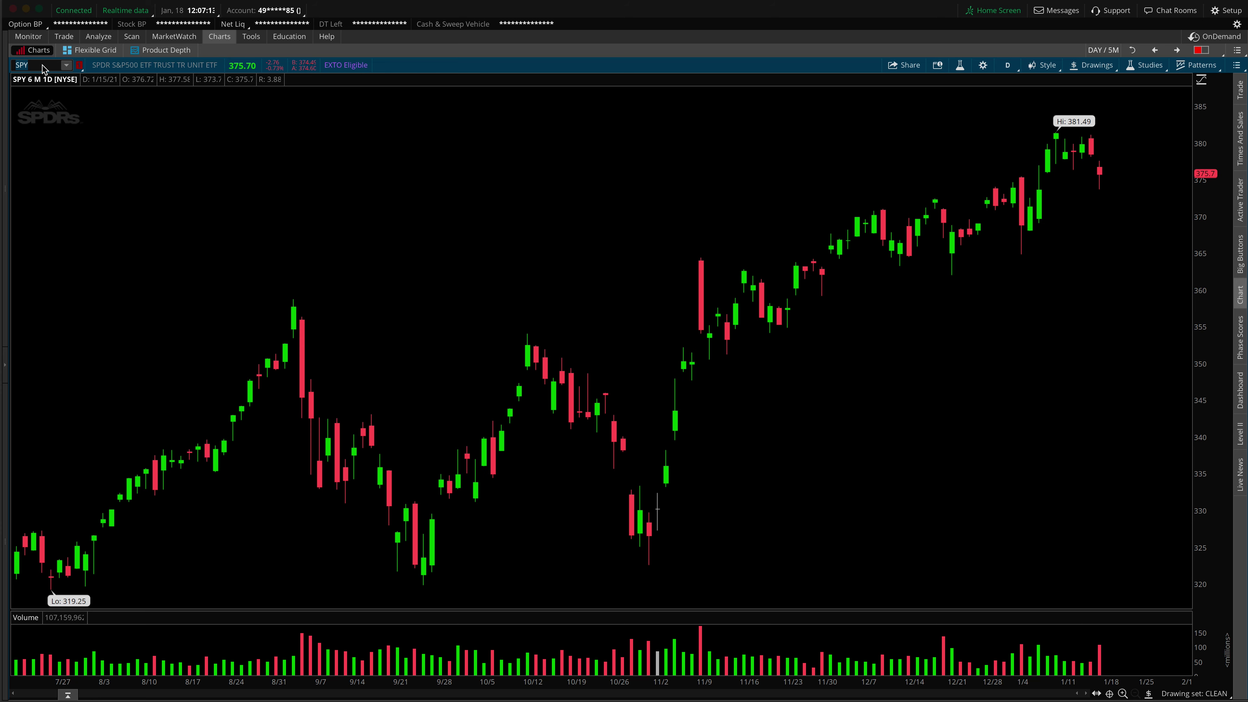
{"action": "type", "text": "$VOLD"}
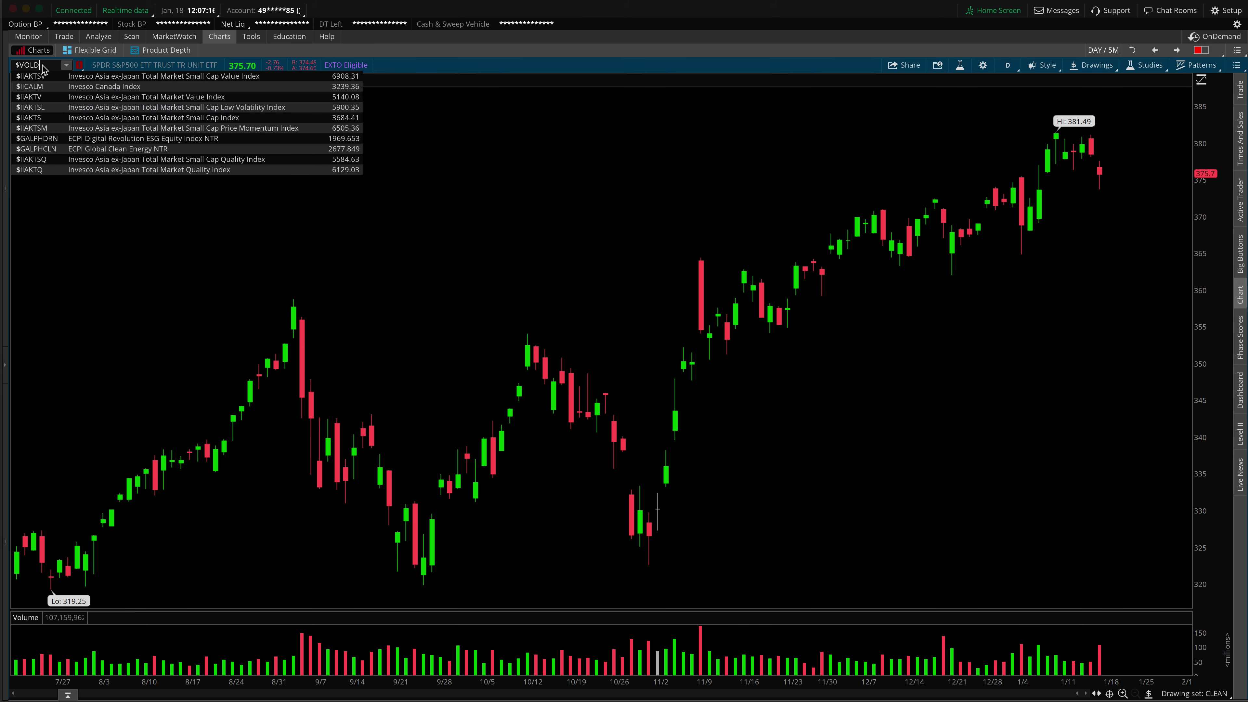
{"action": "key", "text": "Return"}
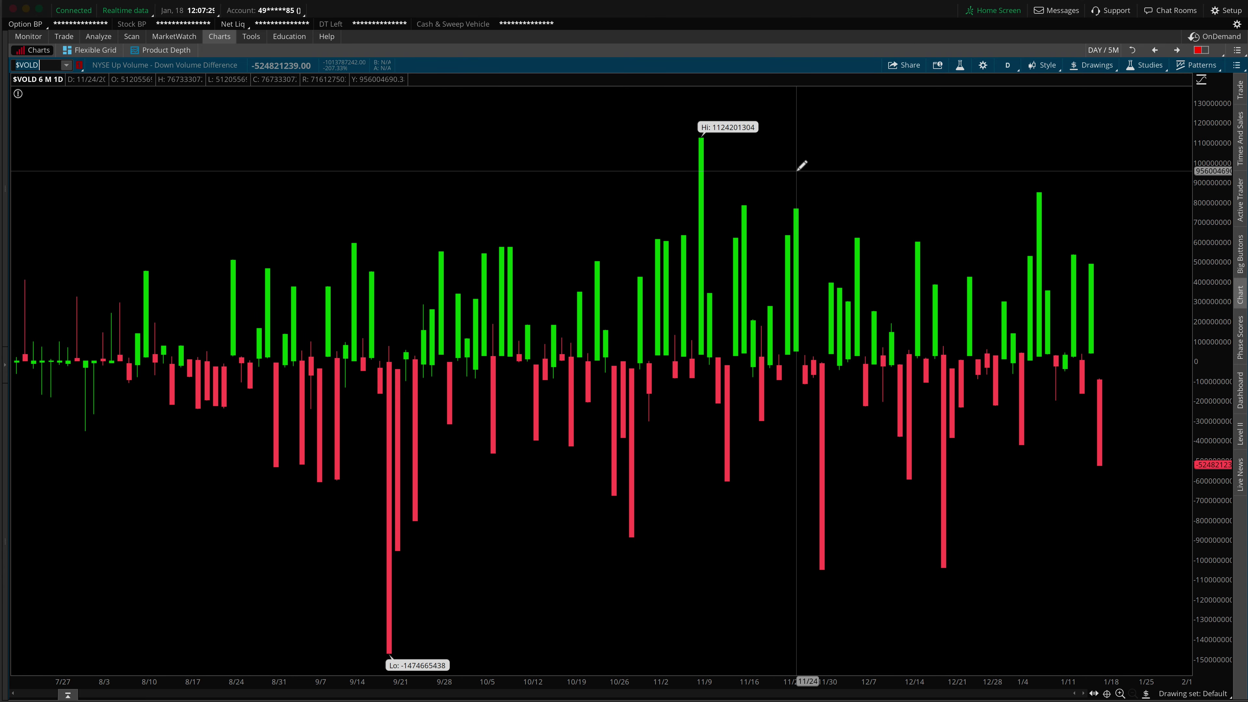
{"action": "left_click", "coordinate": [1007, 65]}
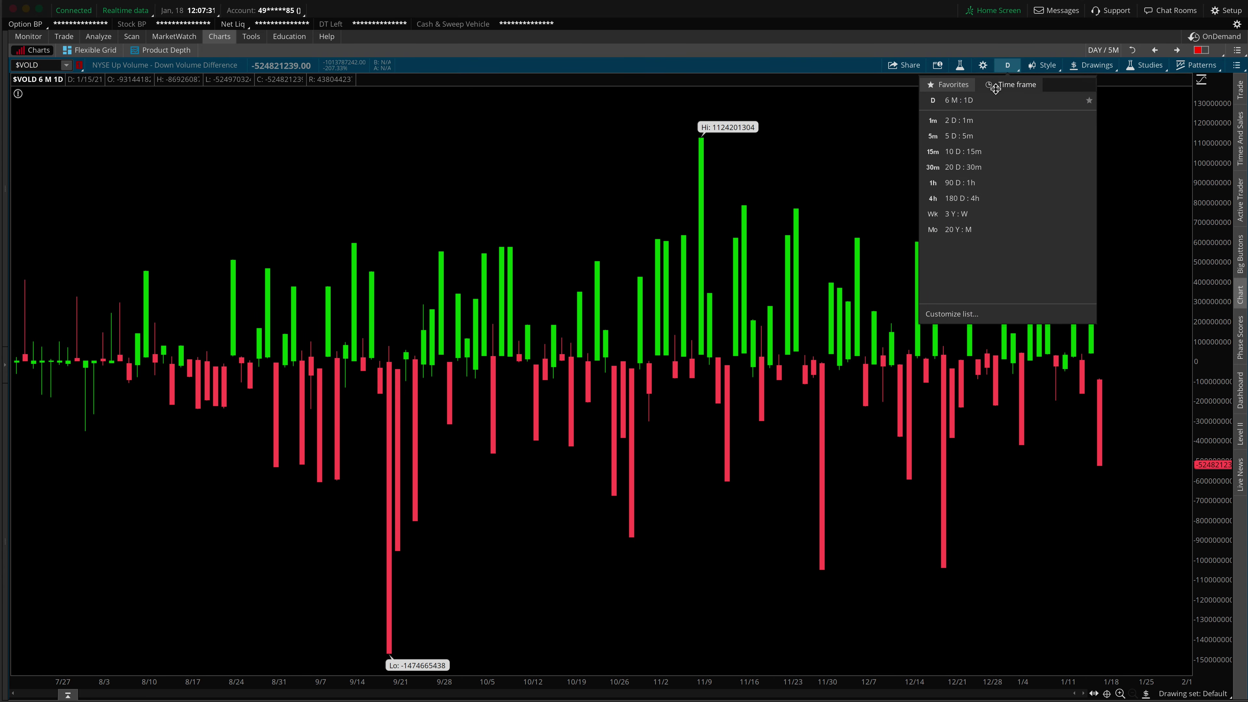
{"action": "left_click", "coordinate": [993, 151]}
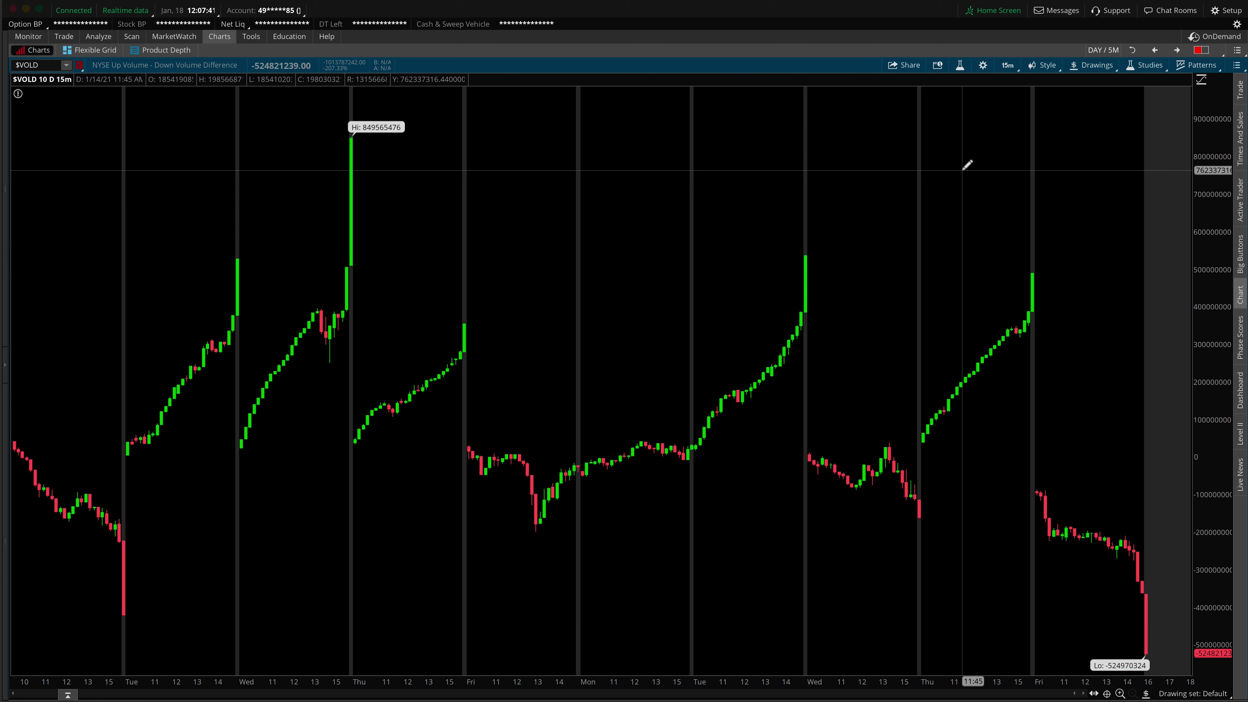
Turn off the Extended-Hours Trading session for equities in the chart settings and apply the change.
{"action": "mouse_move", "coordinate": [456, 180]}
{"action": "left_mouse_down"}
{"action": "mouse_move", "coordinate": [370, 194]}
{"action": "mouse_move", "coordinate": [385, 203]}
{"action": "left_mouse_up"}
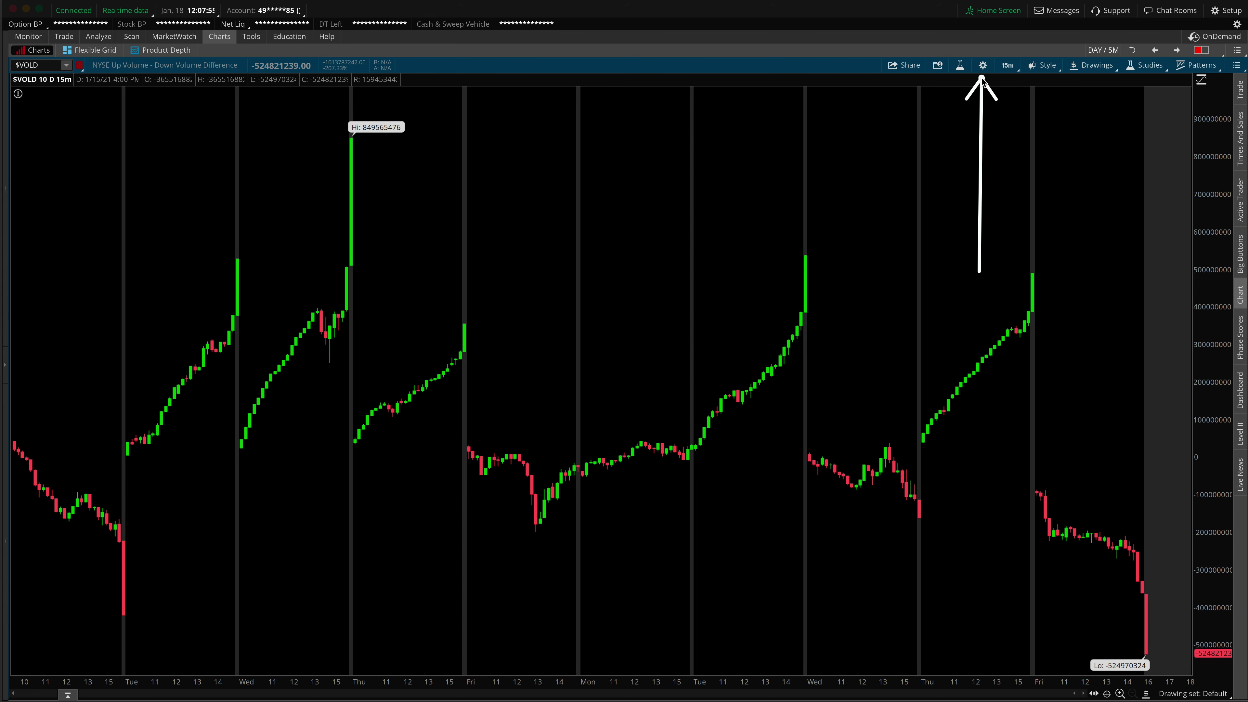
{"action": "key", "text": "alt"}
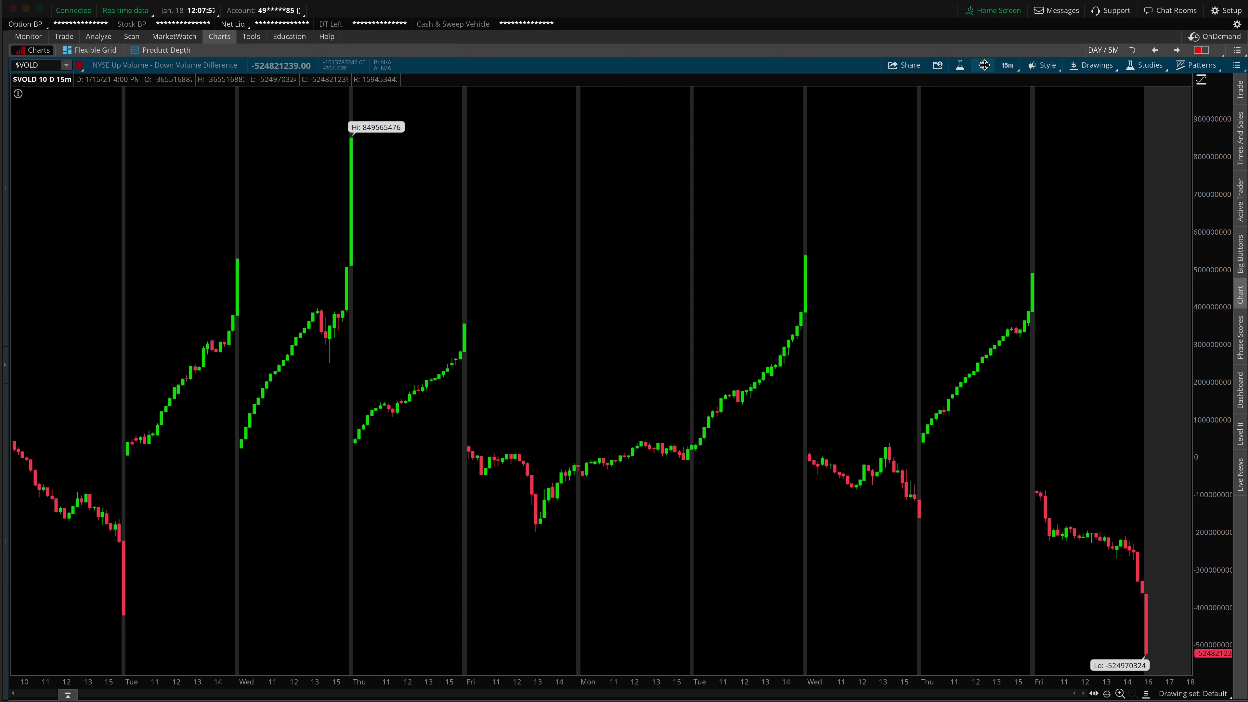
{"action": "left_click", "coordinate": [983, 65]}
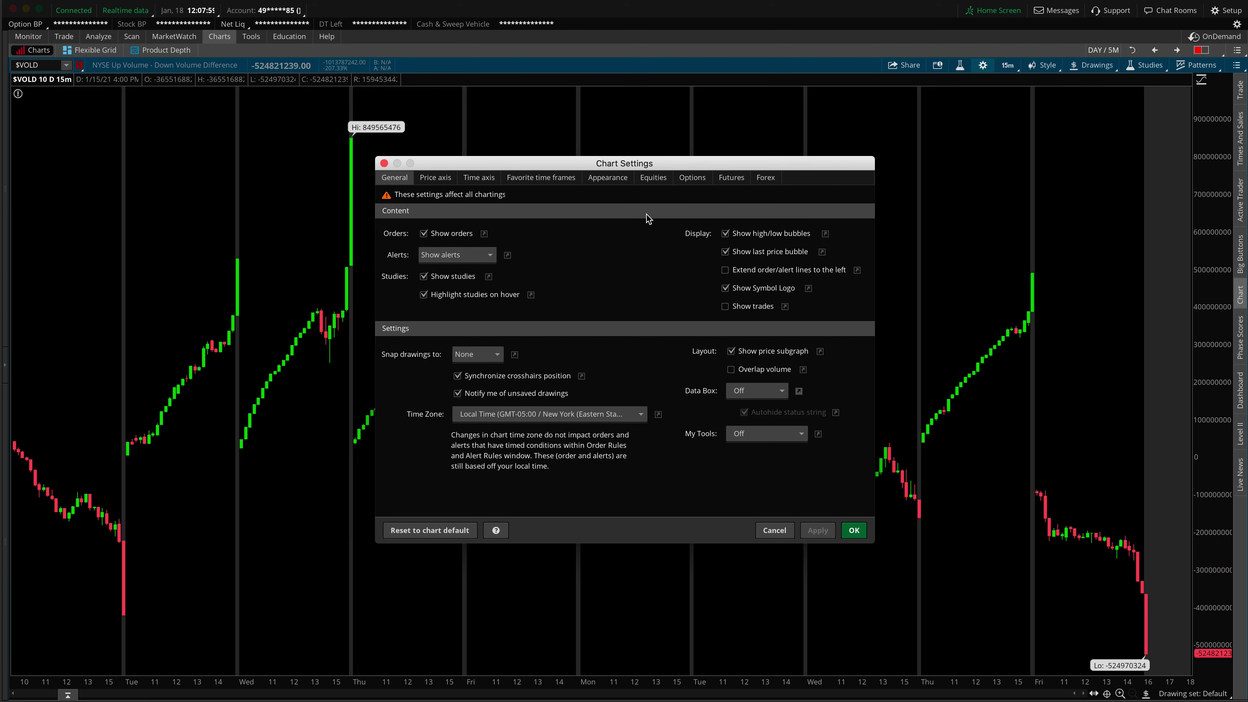
{"action": "left_click", "coordinate": [654, 178]}
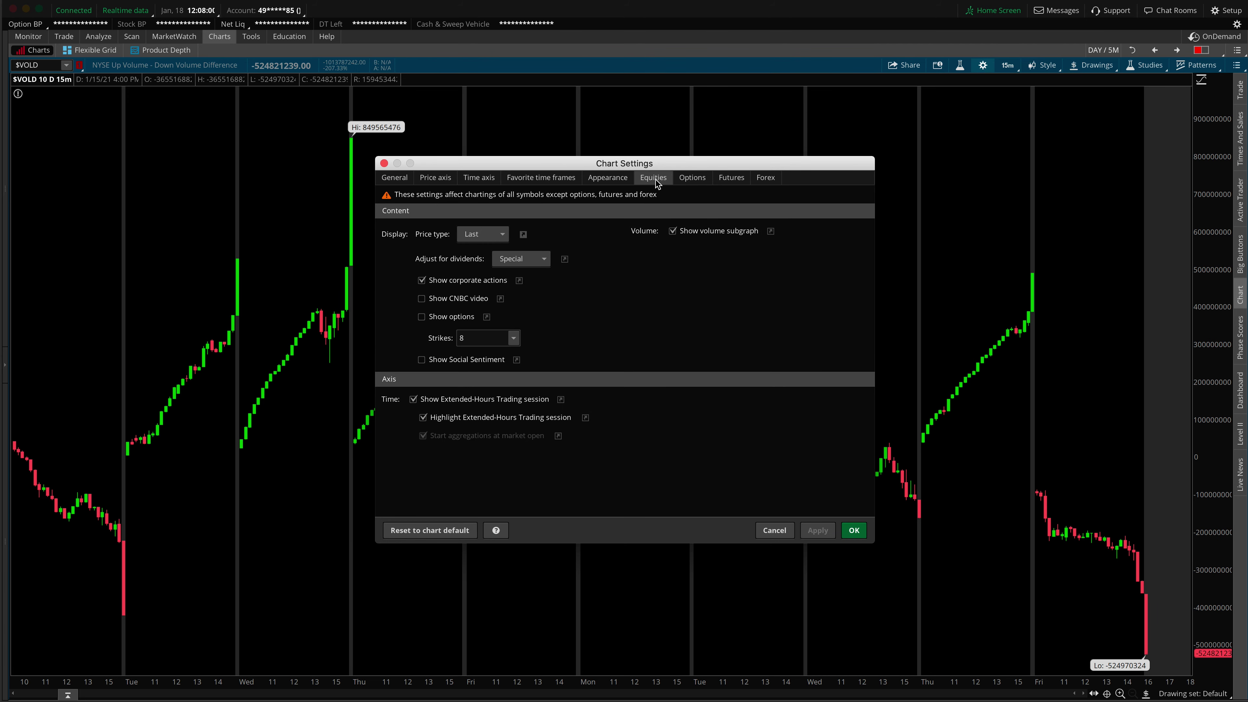
{"action": "left_click", "coordinate": [470, 400]}
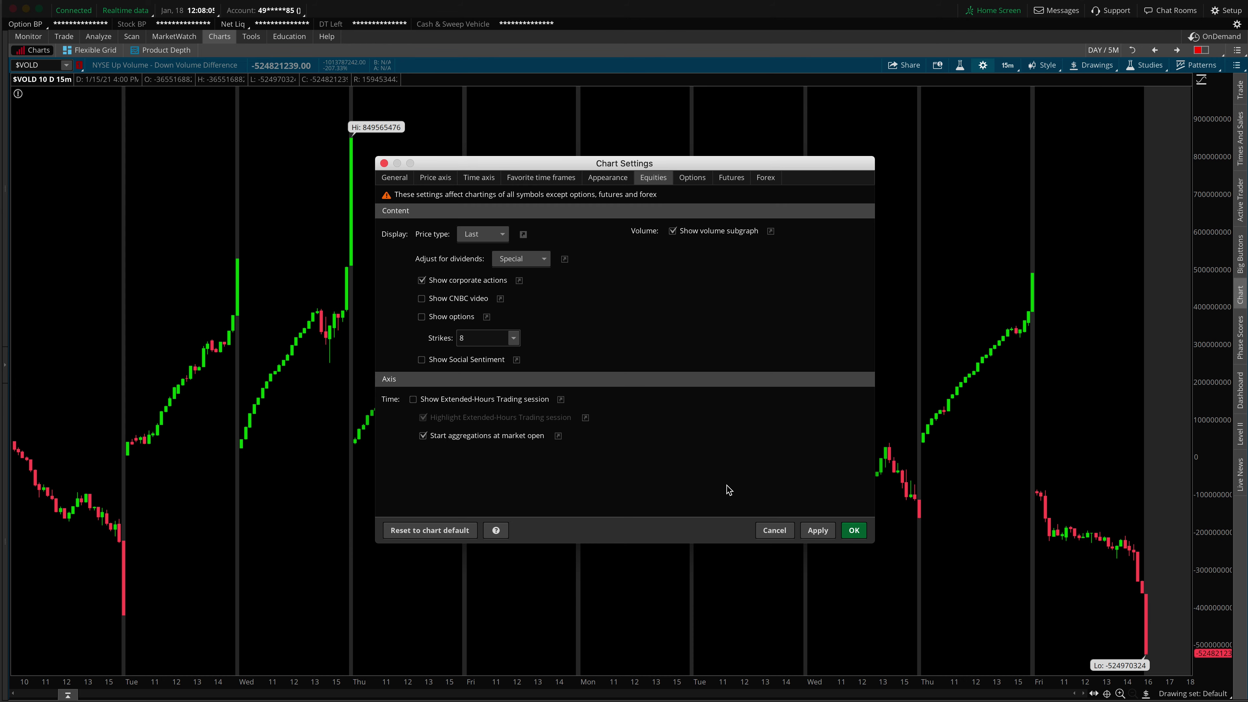
{"action": "left_click", "coordinate": [821, 531]}
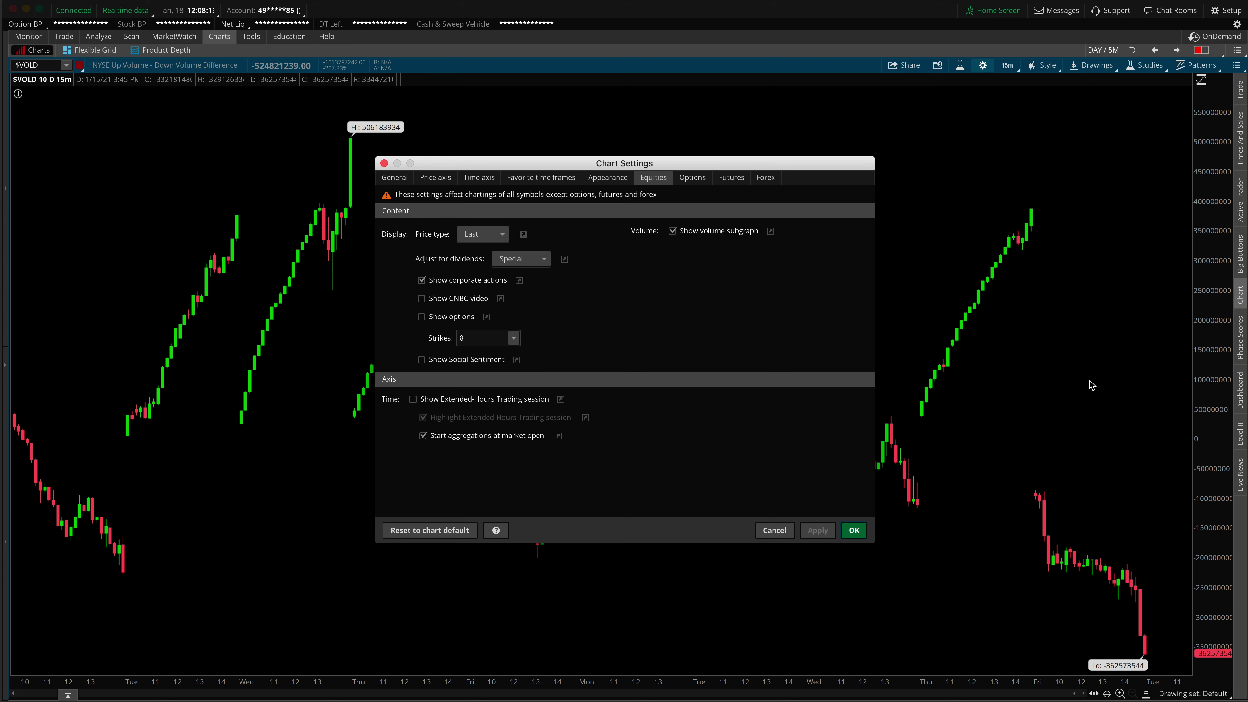
Enable rollover lines in the chart's time axis settings and accept the settings.
{"action": "left_click", "coordinate": [479, 180]}
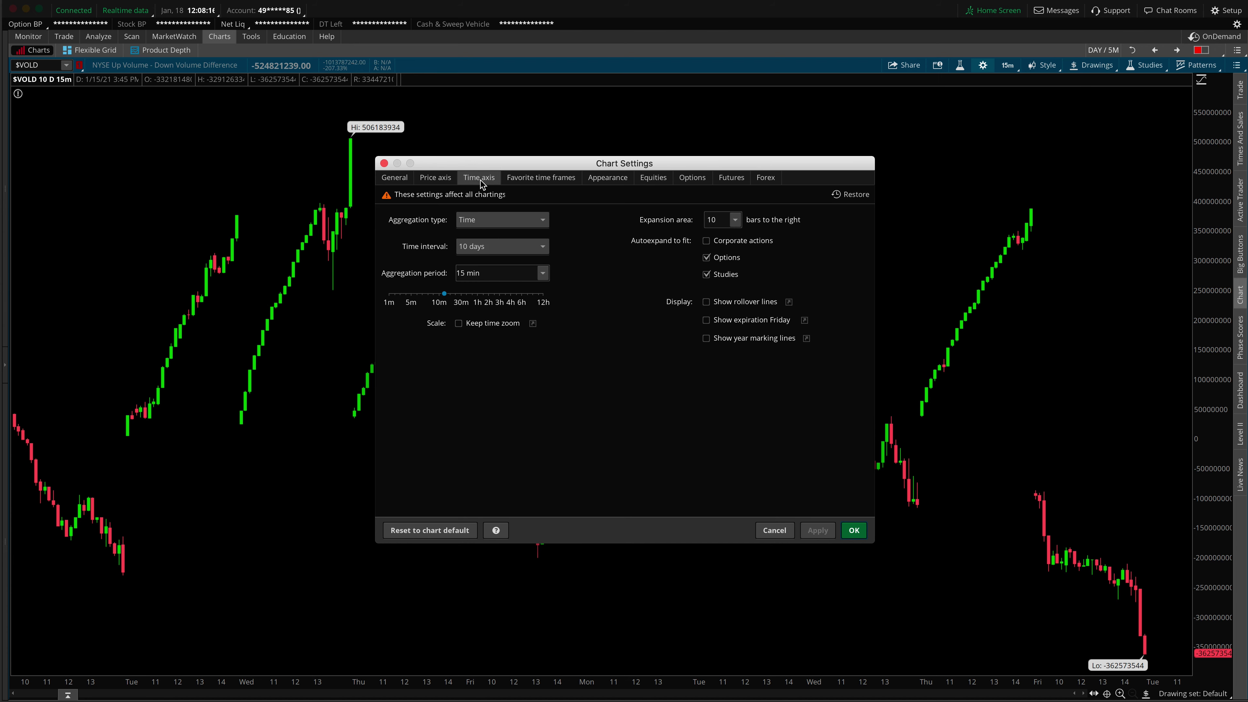
{"action": "left_click", "coordinate": [707, 303]}
{"action": "left_click", "coordinate": [854, 531]}
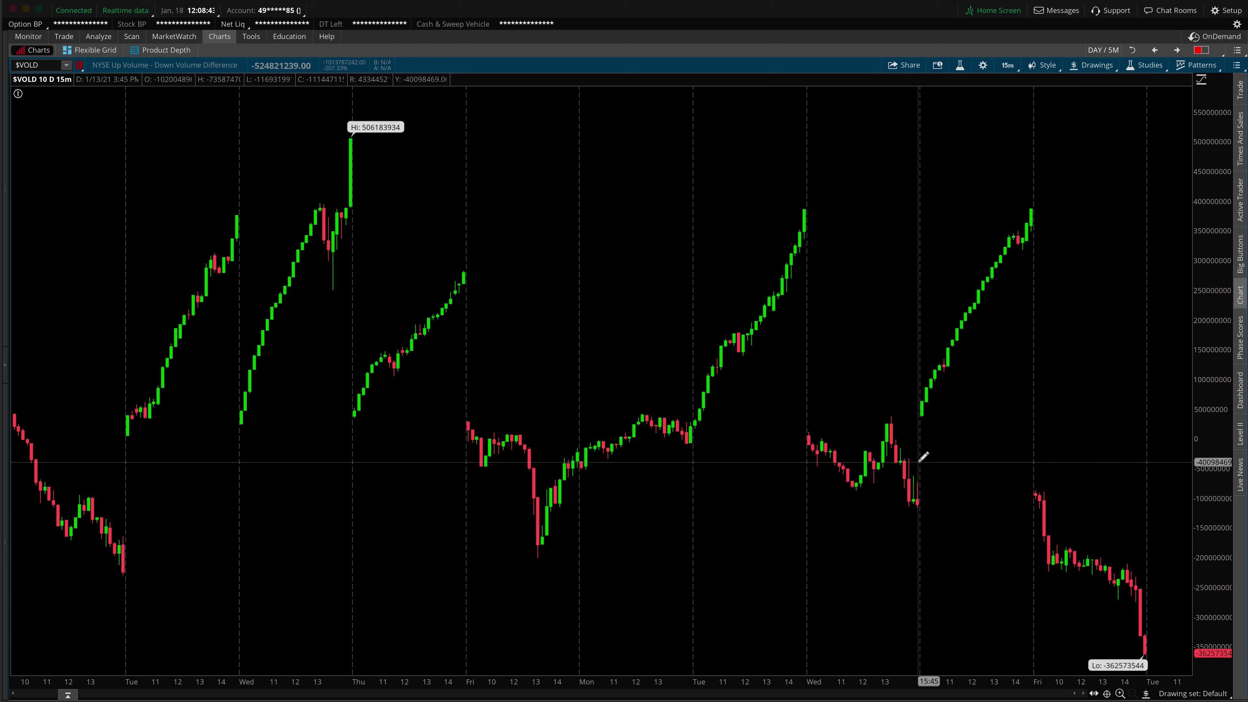
Place a price level near the chart's zero line, turn on its left extension and set its value to 0.
{"action": "left_click", "coordinate": [950, 437]}
{"action": "right_click", "coordinate": [958, 438]}
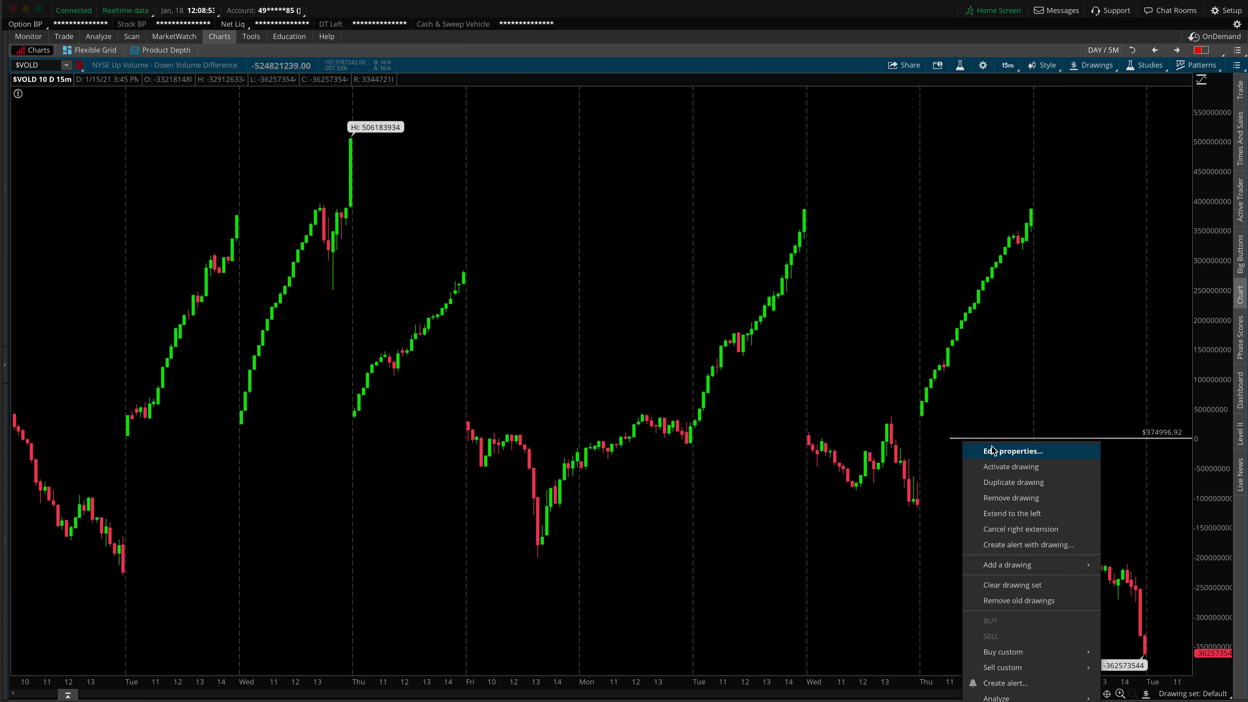
{"action": "left_click", "coordinate": [992, 450]}
{"action": "left_click", "coordinate": [527, 262]}
{"action": "left_click", "coordinate": [528, 283]}
{"action": "left_click", "coordinate": [538, 334]}
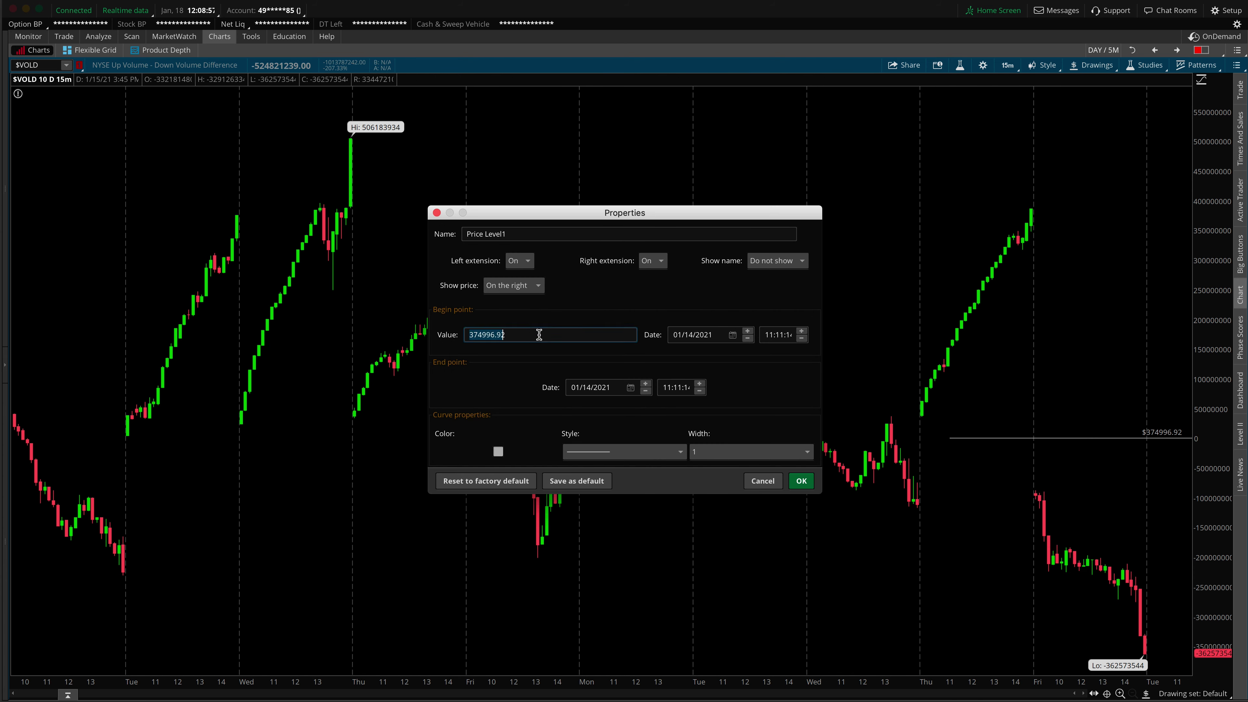
{"action": "type", "text": "0"}
Change the price level's color to golden yellow and accept its properties.
{"action": "left_click", "coordinate": [498, 451]}
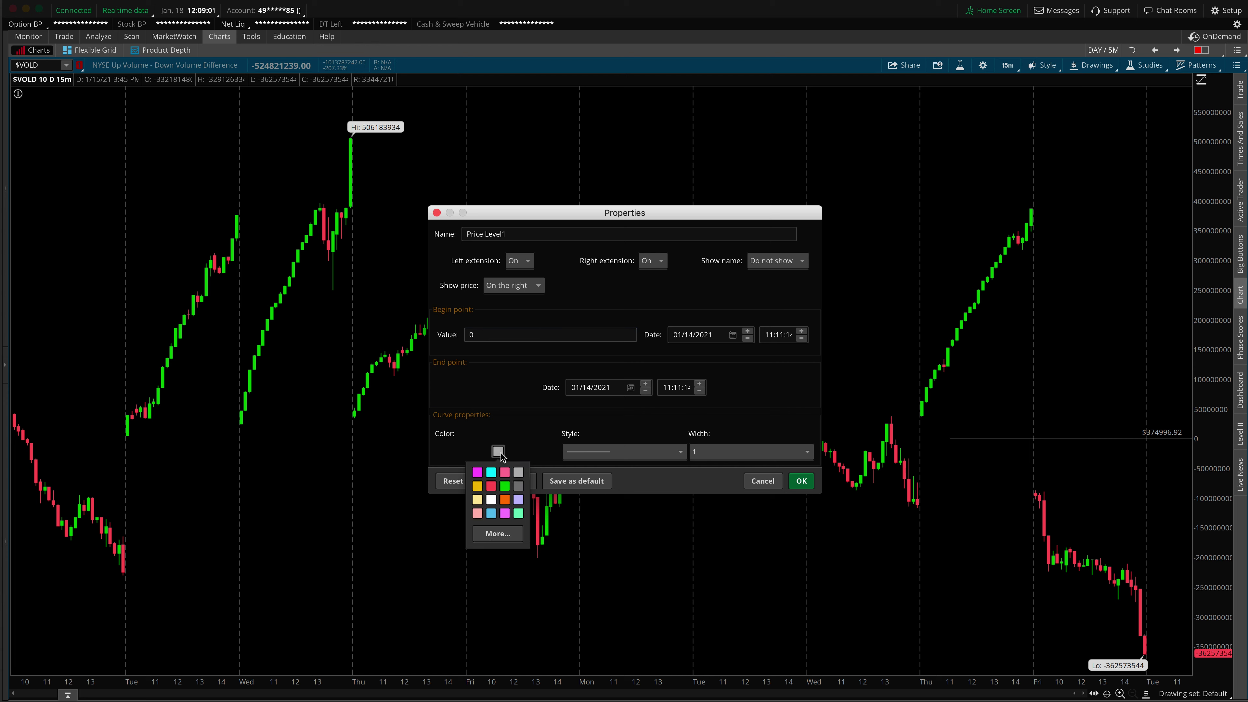
{"action": "left_click", "coordinate": [477, 485]}
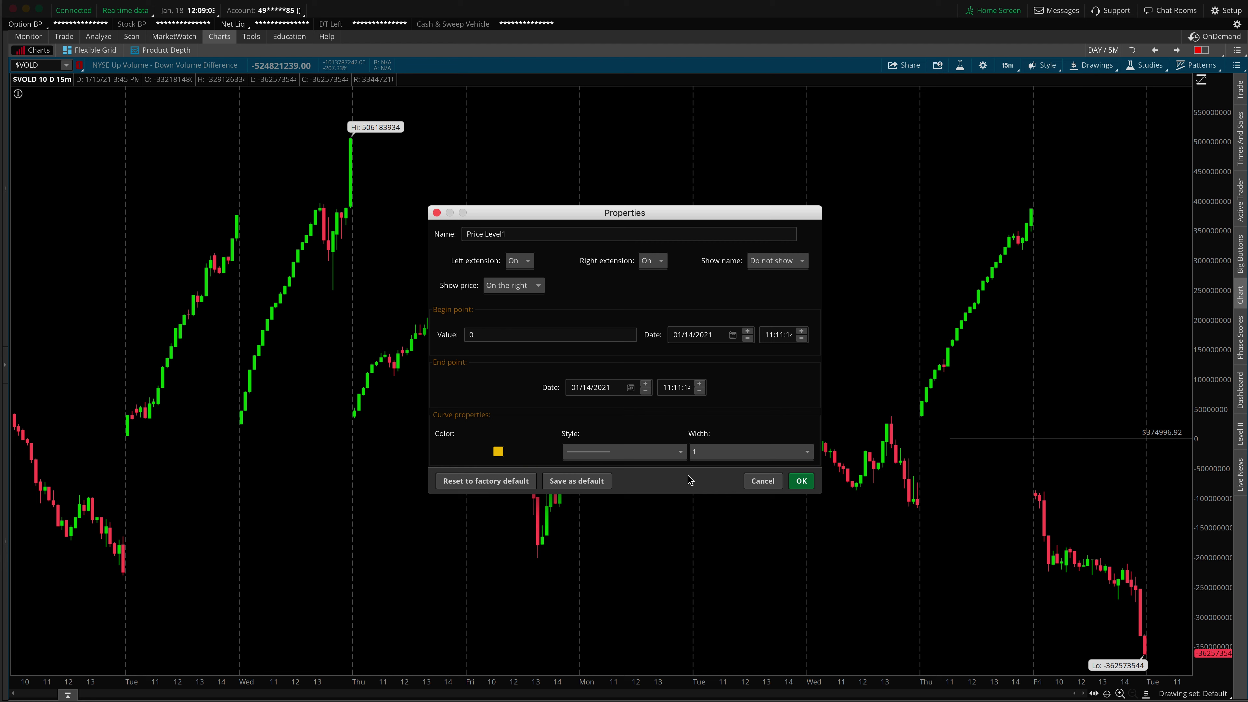
{"action": "left_click", "coordinate": [801, 481]}
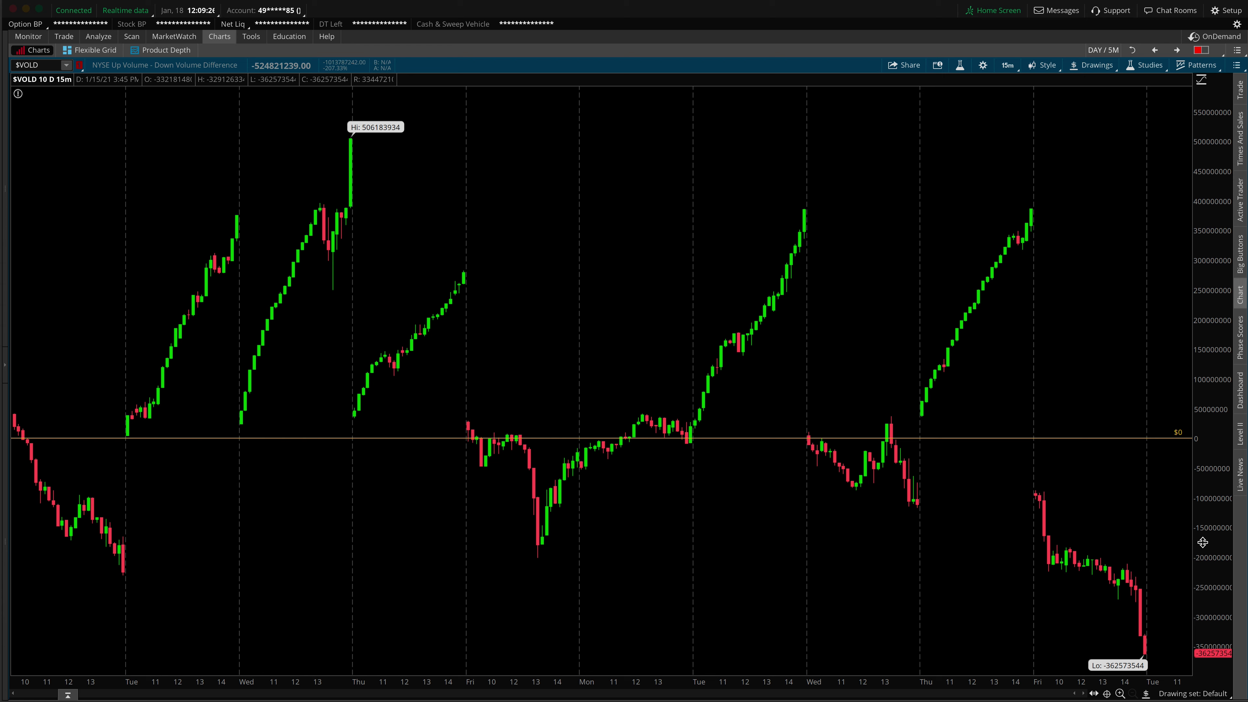
{"action": "left_click", "coordinate": [26, 96]}
{"action": "left_click", "coordinate": [201, 150]}
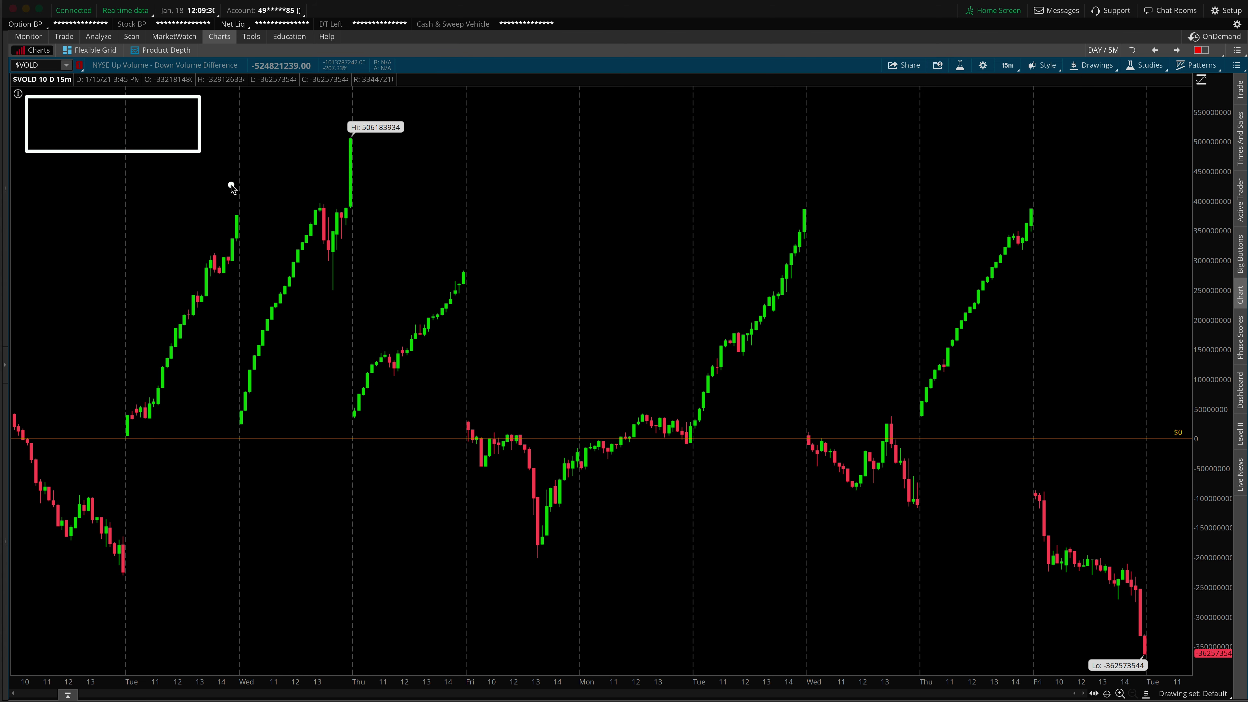
{"action": "key", "text": "Delete"}
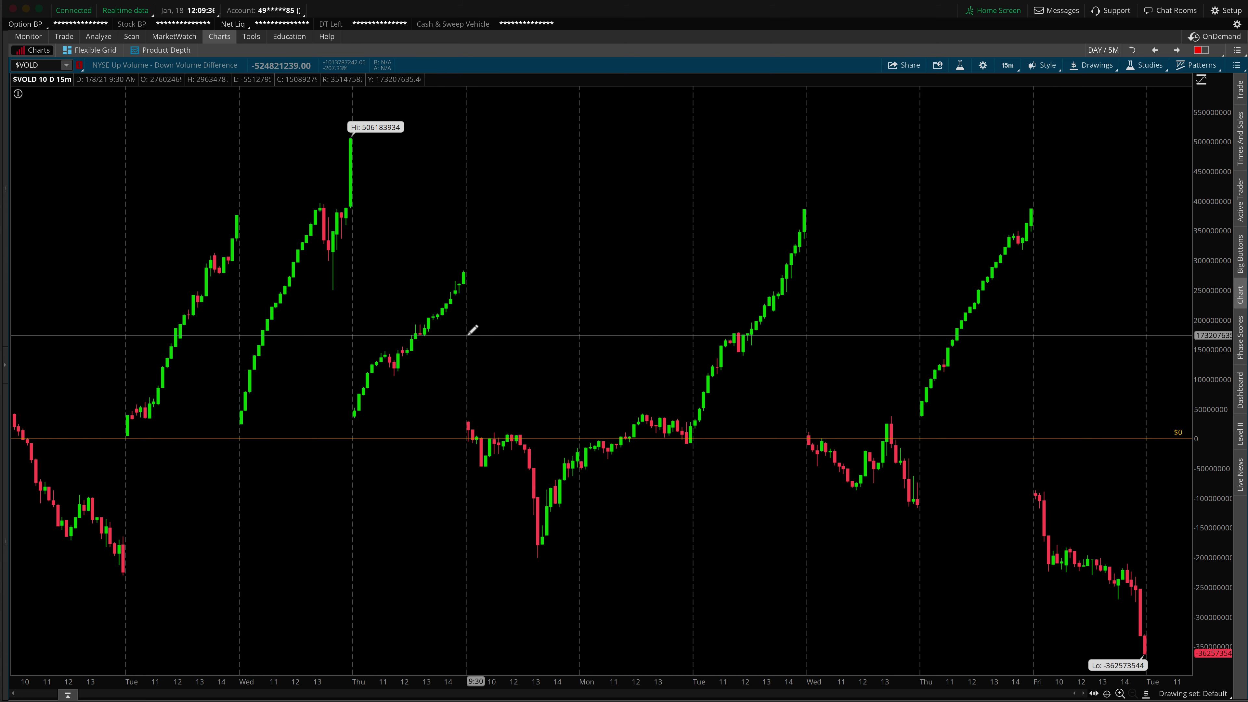
{"action": "left_click_drag", "start_coordinate": [689, 435], "coordinate": [801, 216]}
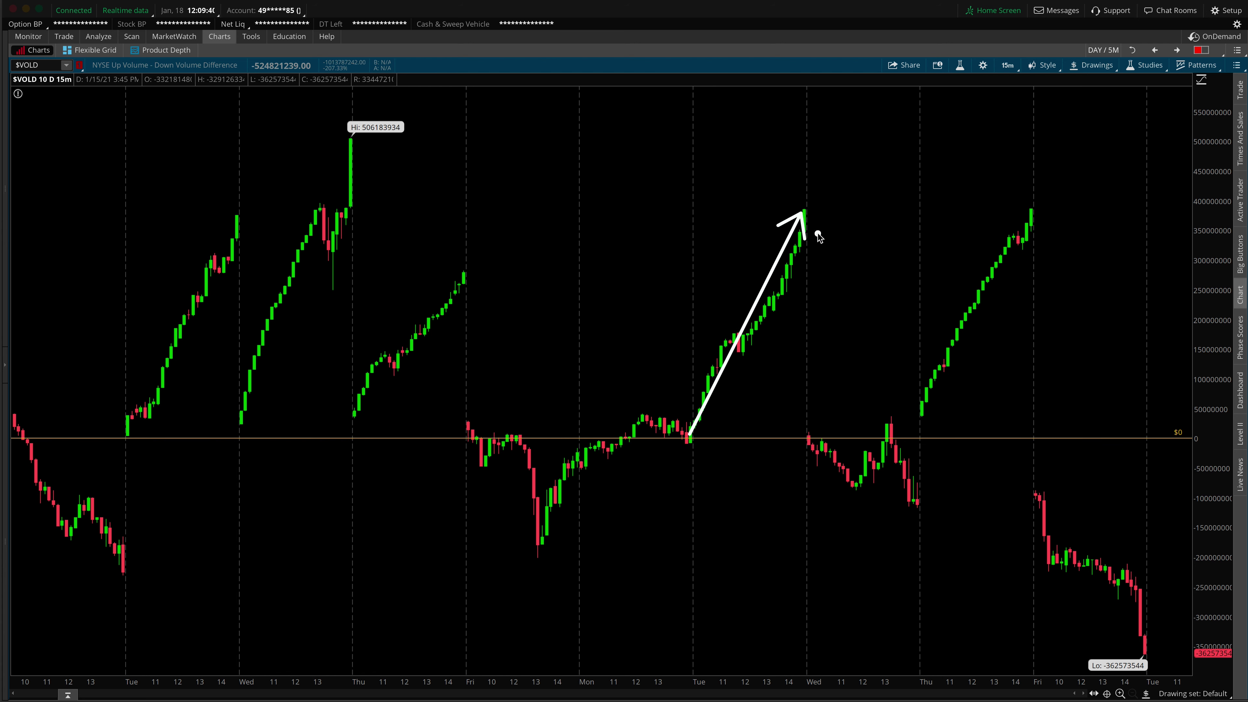
{"action": "mouse_move", "coordinate": [1043, 490]}
{"action": "left_mouse_down"}
{"action": "mouse_move", "coordinate": [1167, 678]}
{"action": "mouse_move", "coordinate": [1164, 668]}
{"action": "left_mouse_up"}
{"action": "key", "text": "ctrl+z"}
{"action": "key", "text": "ctrl+z"}
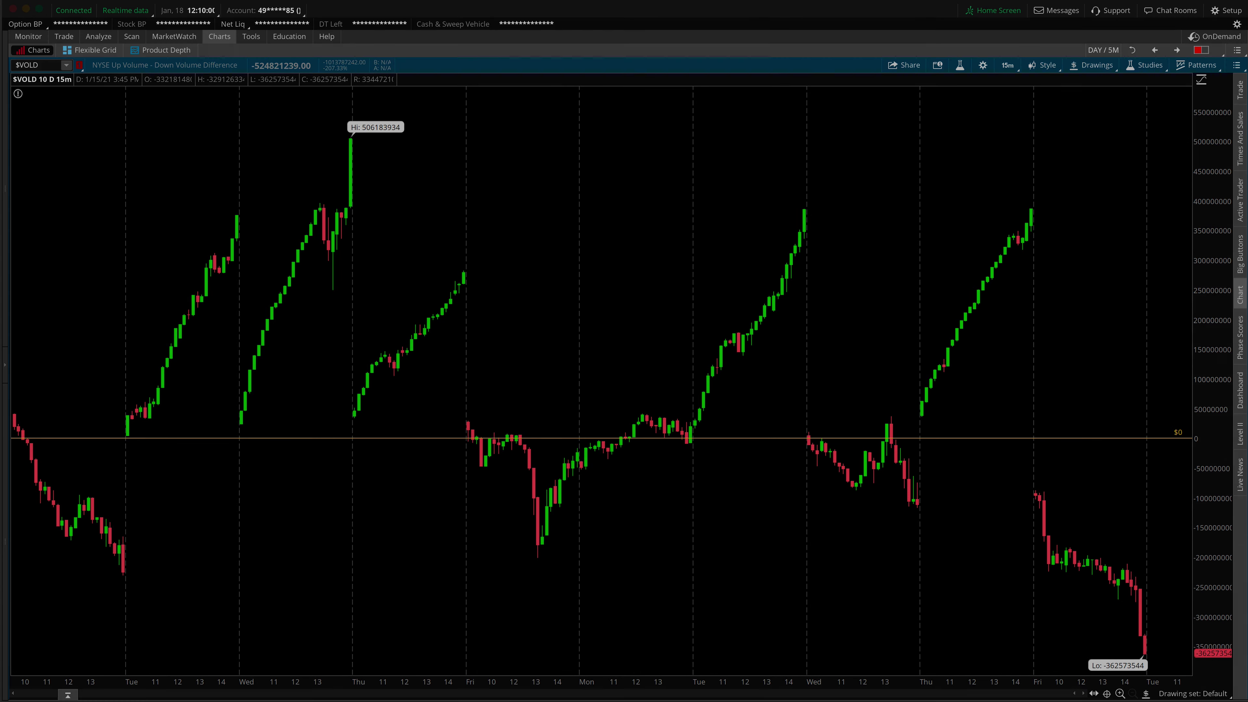
Switch to TB_BreadthScript_ToS.txt, copy the entire breadth script and move its window off the chart.
{"action": "key", "text": "super+Tab"}
{"action": "left_click_drag", "start_coordinate": [1015, 232], "coordinate": [730, 219]}
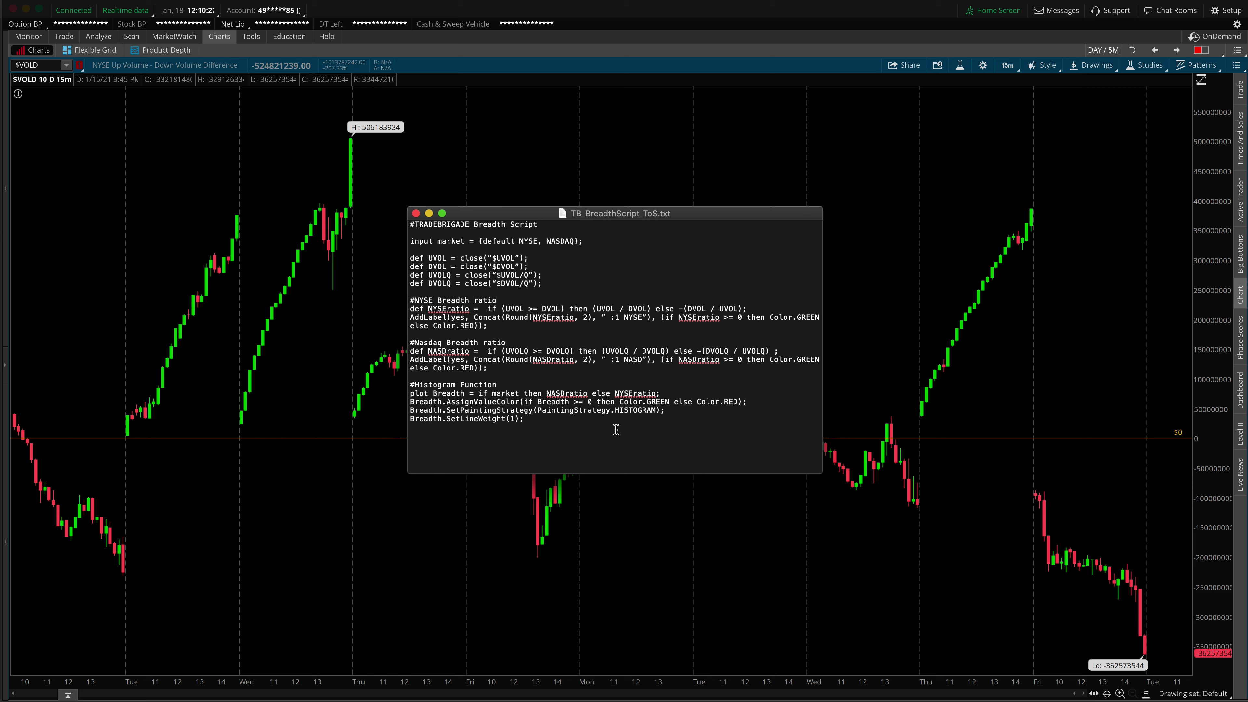
{"action": "left_click_drag", "start_coordinate": [577, 422], "coordinate": [401, 224]}
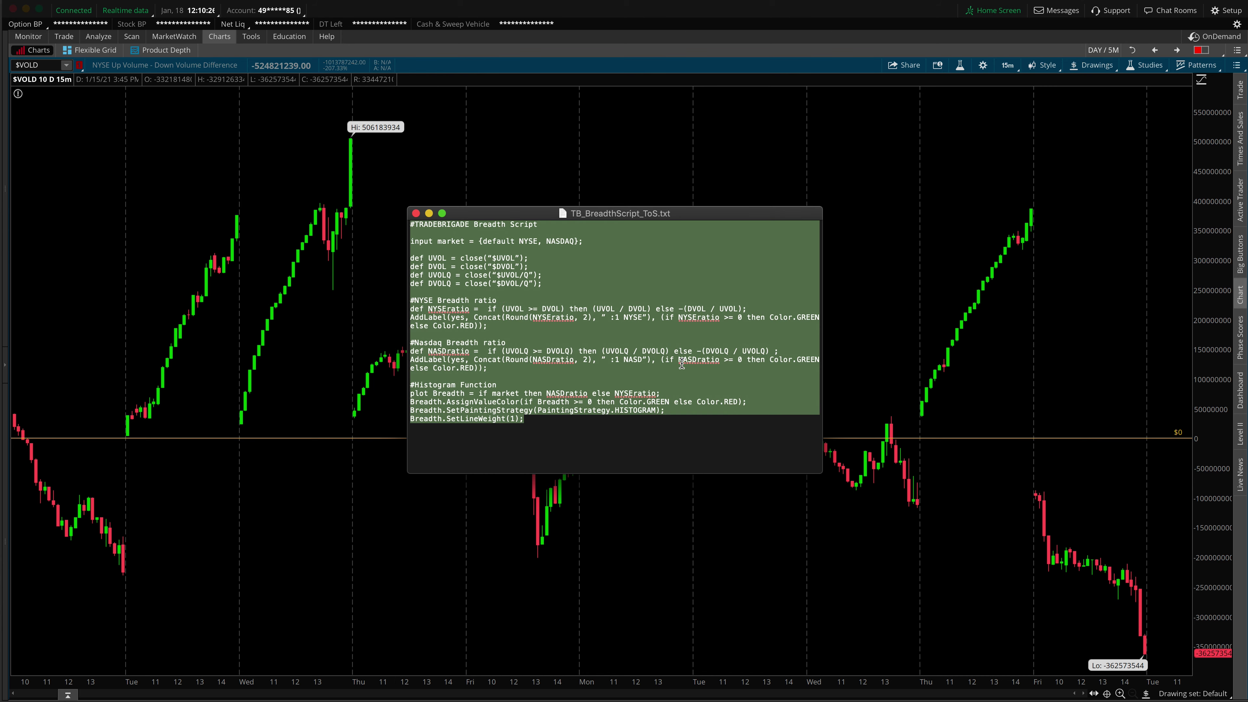
{"action": "left_click_drag", "start_coordinate": [666, 213], "coordinate": [1247, 275]}
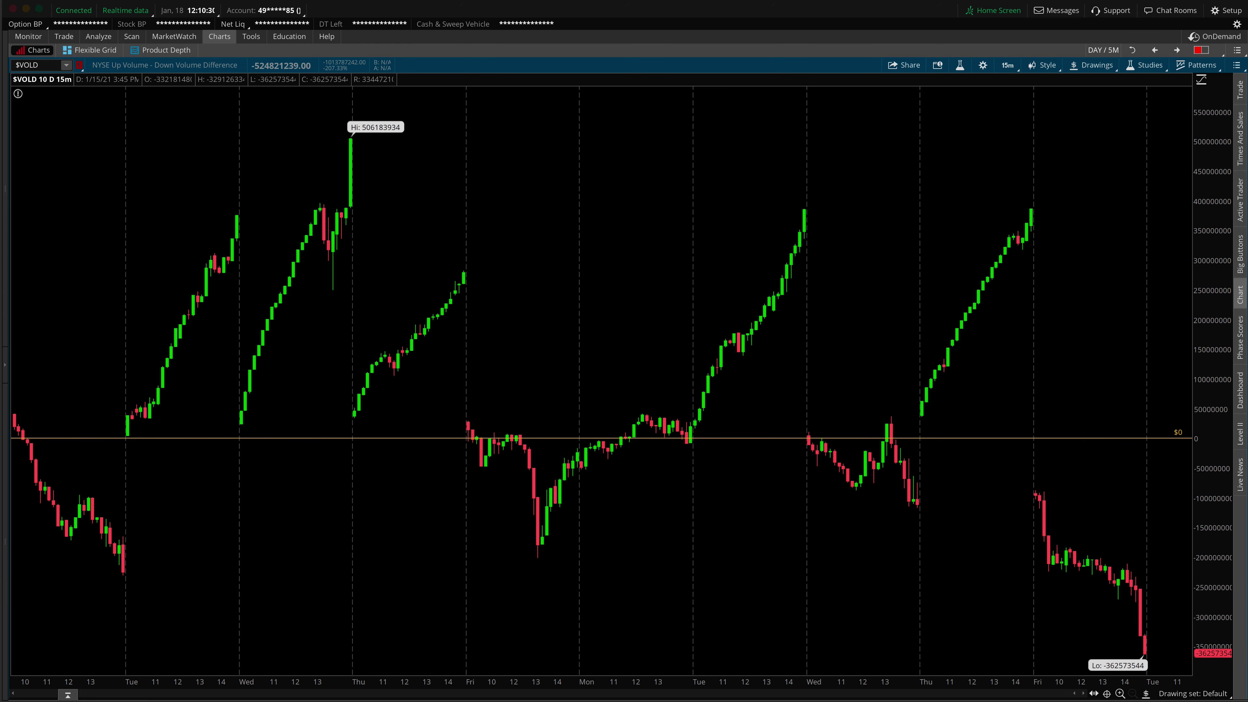
Create a new thinkScript study and replace its default plot line with the copied TRADEBRIGADE Breadth Script.
{"action": "mouse_move", "coordinate": [884, 268]}
{"action": "left_mouse_down"}
{"action": "mouse_move", "coordinate": [957, 117]}
{"action": "mouse_move", "coordinate": [956, 79]}
{"action": "left_mouse_up"}
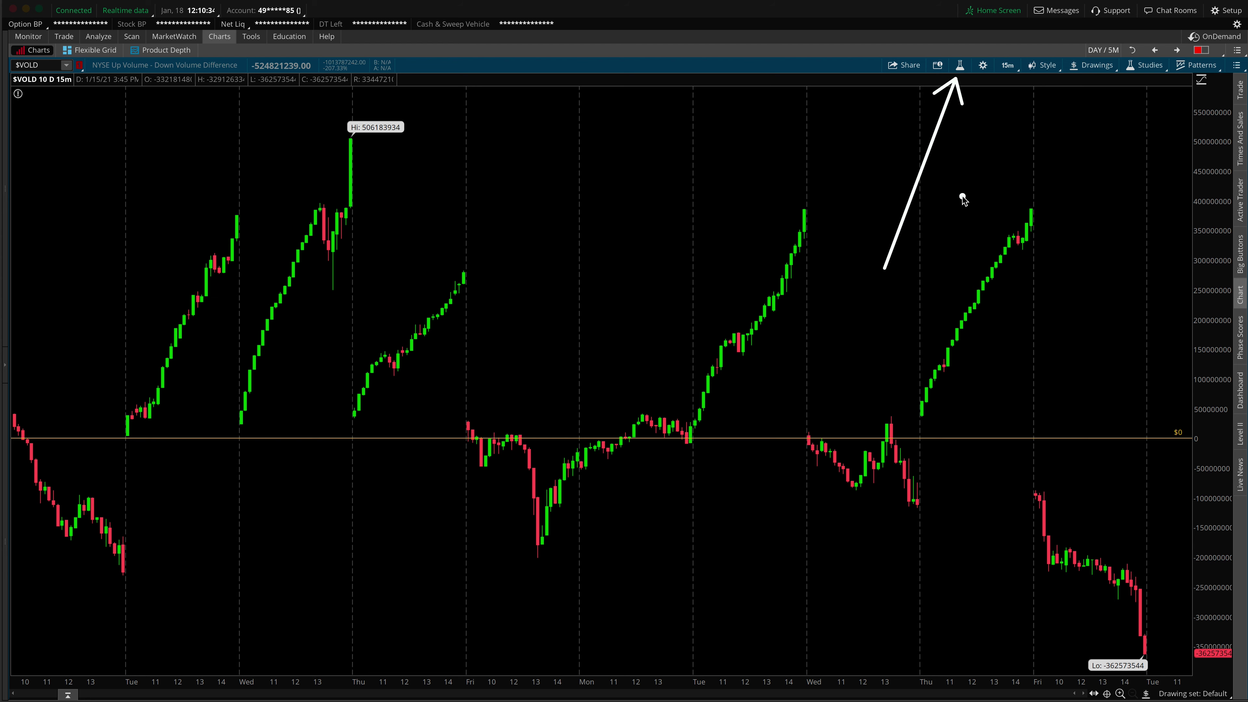
{"action": "left_click", "coordinate": [960, 66]}
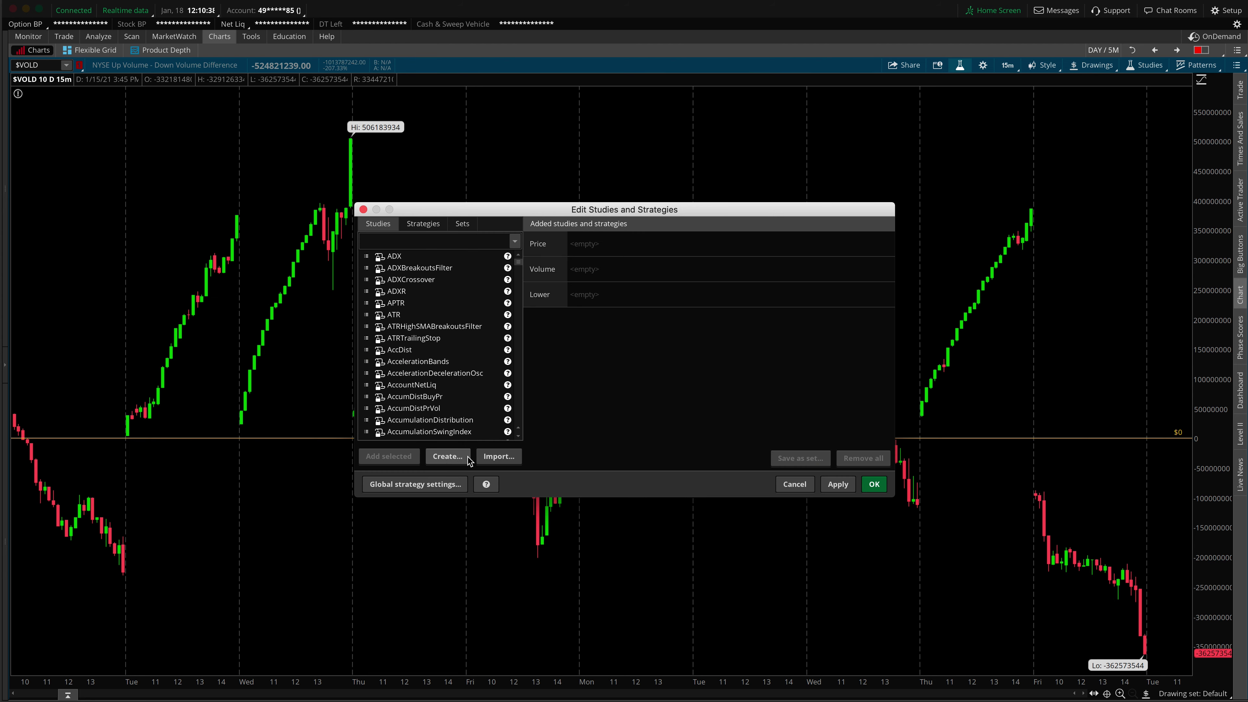
{"action": "left_click", "coordinate": [448, 457]}
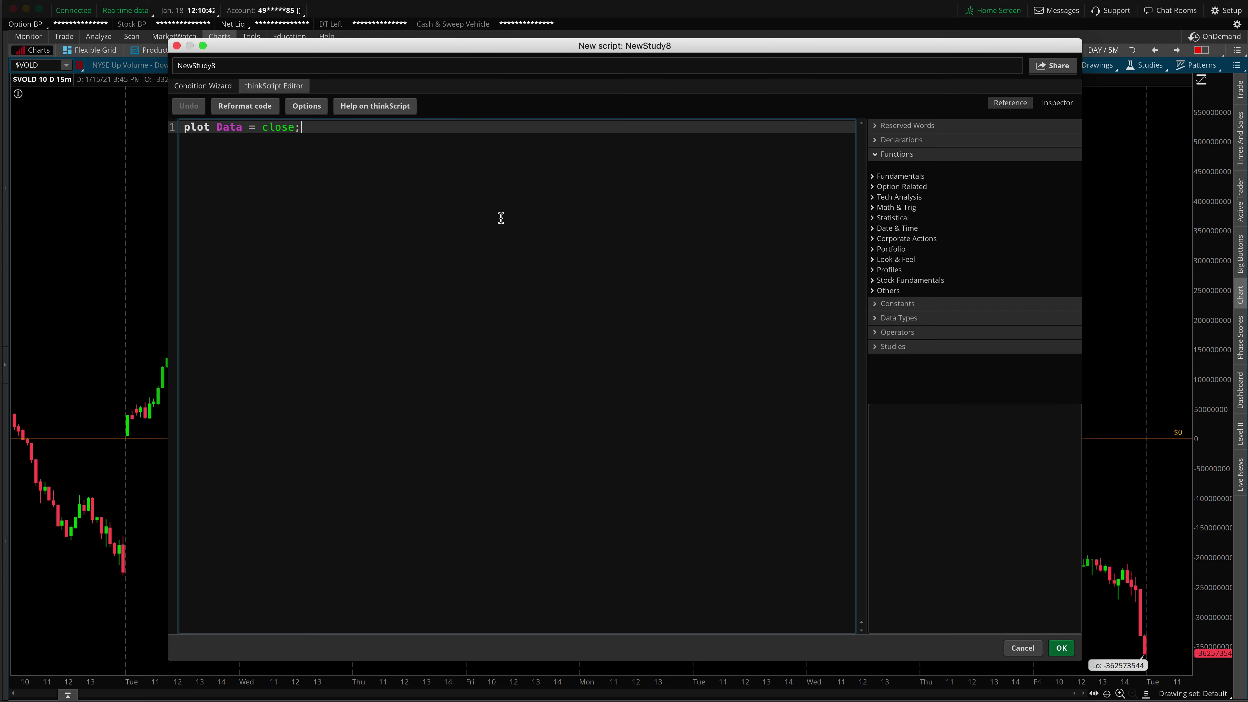
{"action": "left_click_drag", "start_coordinate": [277, 150], "coordinate": [188, 129]}
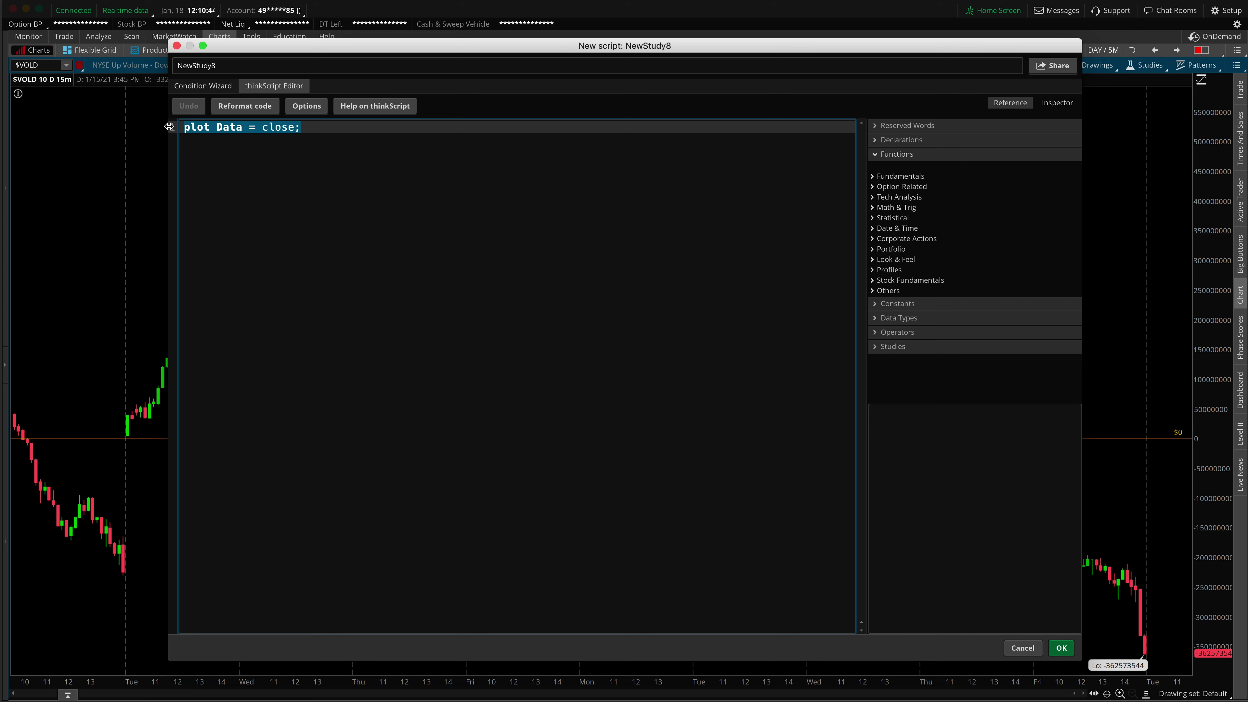
{"action": "key", "text": "BackSpace"}
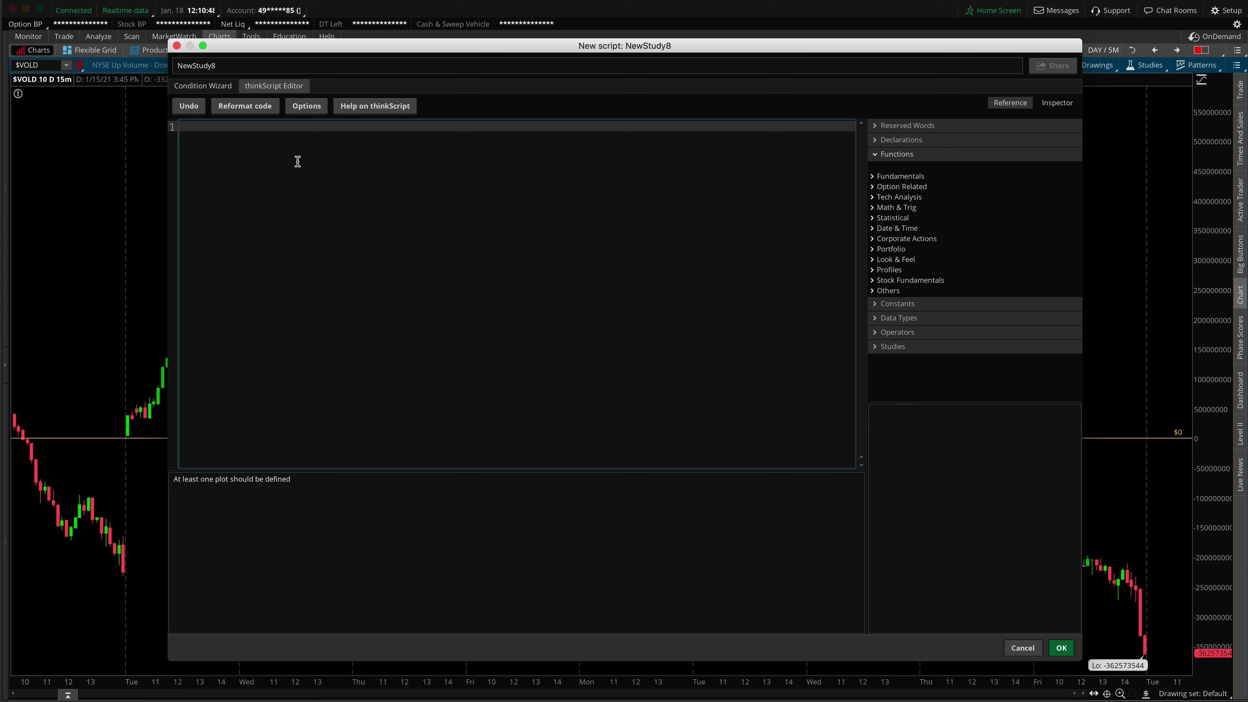
{"action": "type", "text": "#TRADEBRIGADE Breadth Script  input market = {default NYSE, NASDAQ};  def UVOL = close(\"$UVOL\"); def DVOL = close(\"$DVOL\"); def UVOLQ = close(\"$UVOL/Q\"); def DVOLQ = close(\"$DVOL/Q\");  #NYSE Breadth ratio def NYSEratio =  if (UVOL >= DVOL) then (UVOL / DVOL) else –(DVOL / UVOL); AddLabel(yes, Concat(Round(NYSEratio, 2), \" :1 NYSE\"), (if NYSEratio >= 0 then Color.GREEN else Color.RED));  #Nasdaq Breadth ratio def NASDratio =  if (UVOLQ >= DVOLQ) then (UVOLQ / DVOLQ) else –(DVOLQ / UVOLQ) ; AddLabel(yes, Concat(Round(NASDratio, 2), \" :1 NASD\"), (if NASDratio >= 0 then Color.GREEN else Color.RED));  #Histogram Function plot Breadth = if market then NASDratio else NYSEratio; Breadth.AssignValueColor(if Breadth >= 0 then Color.GREEN else Color.RED); Breadth.SetPaintingStrategy(PaintingStrategy.HISTOGRAM); Breadth.SetLineWeight(1);"}
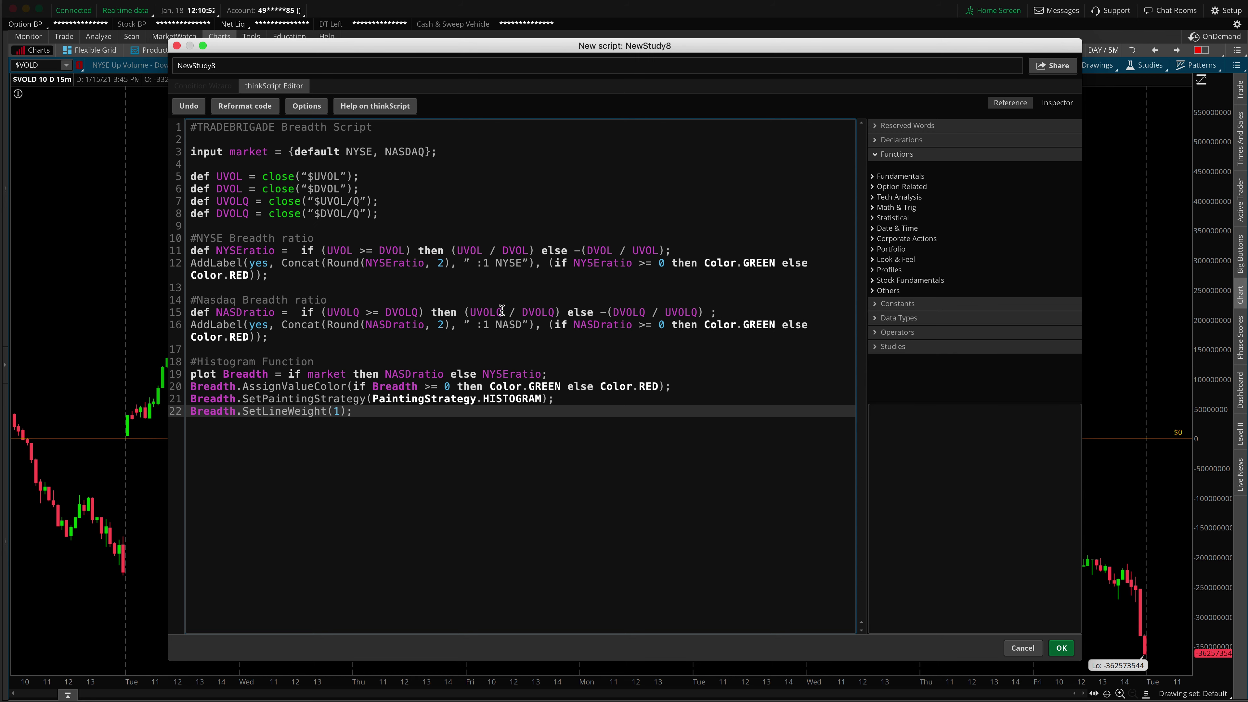
Name the new study Breadth and save it to the chart's added studies.
{"action": "left_click", "coordinate": [300, 67]}
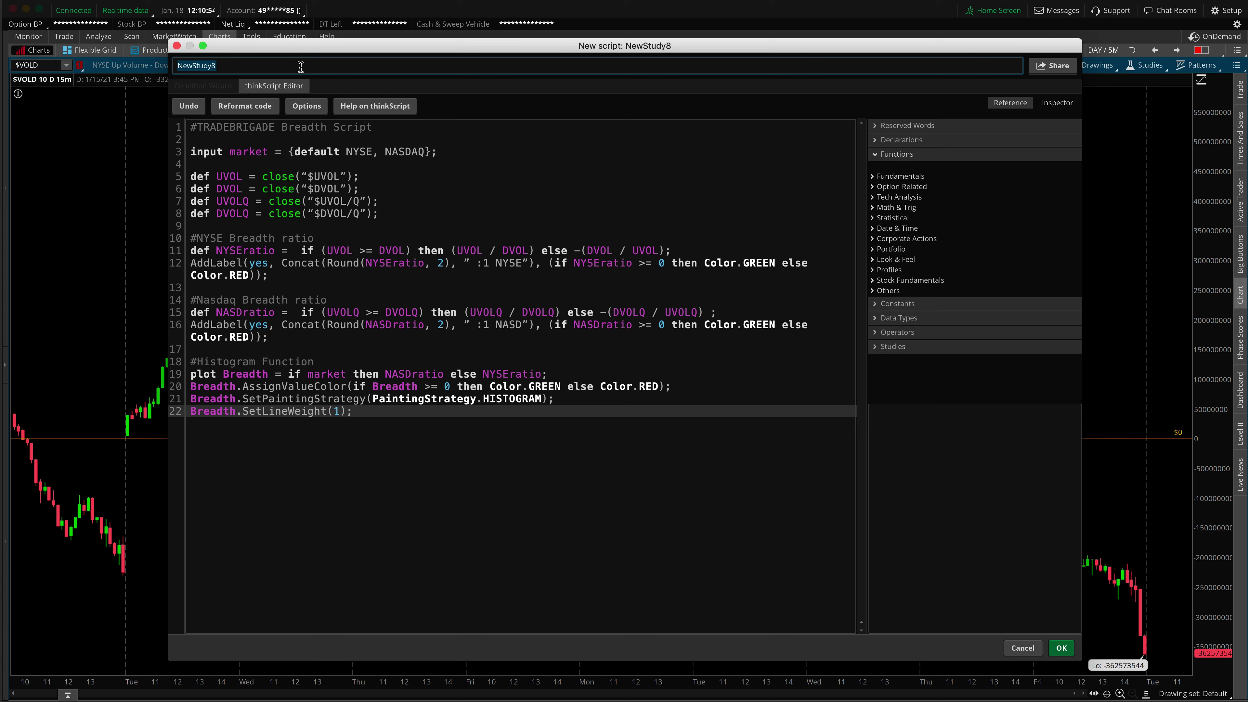
{"action": "type", "text": "Breadth"}
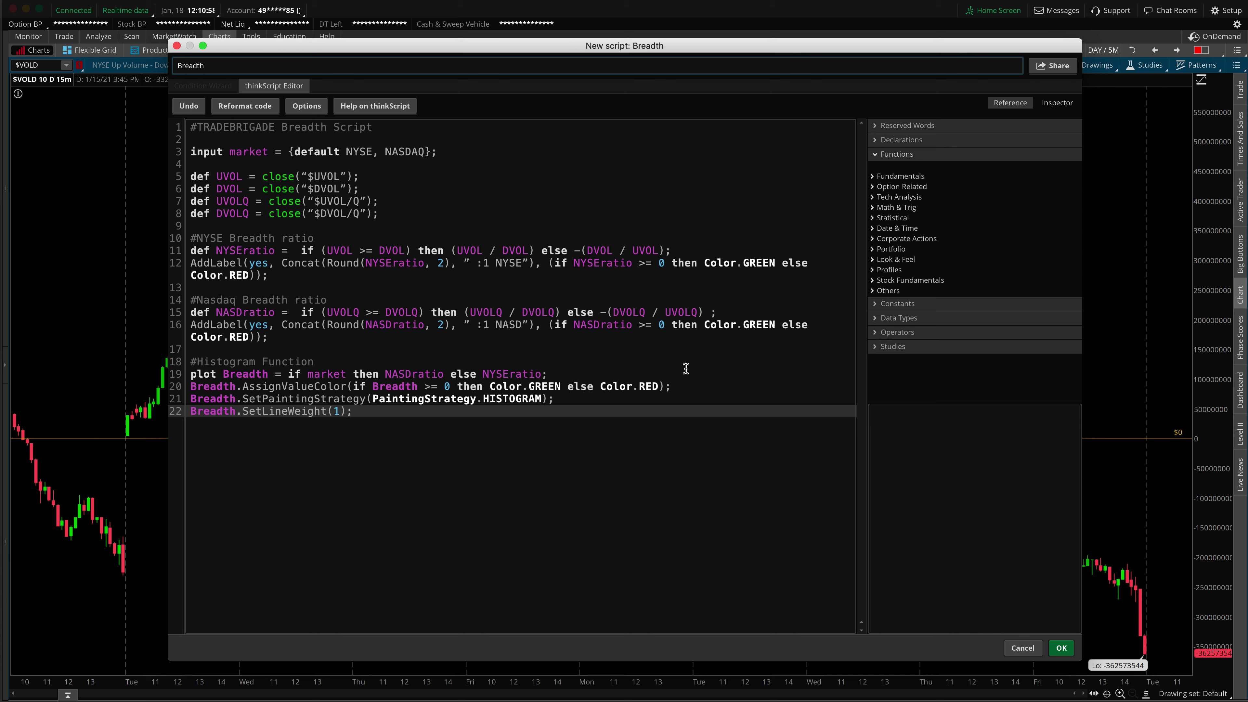
{"action": "left_click", "coordinate": [1060, 648]}
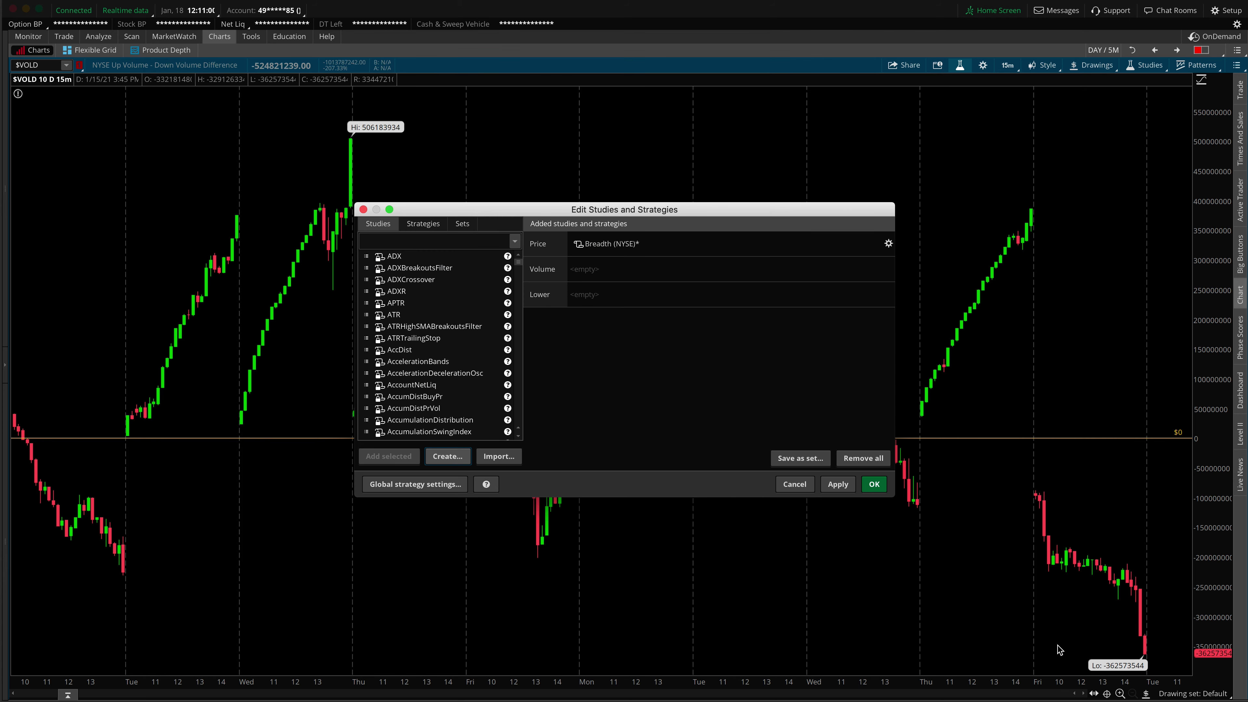
Apply the Breadth study to the $VOLD chart and mark its NYSE and NASD ratio labels with temporary arrows.
{"action": "left_click", "coordinate": [876, 485]}
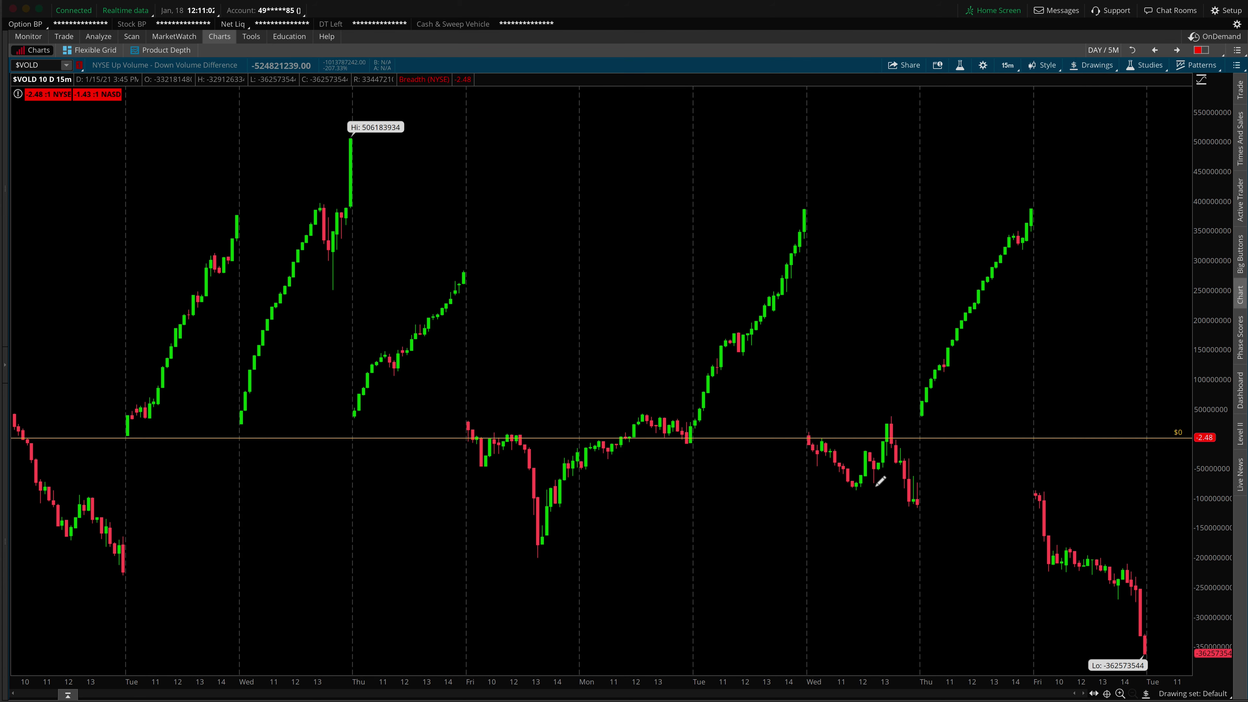
{"action": "left_click_drag", "start_coordinate": [110, 266], "coordinate": [44, 109]}
{"action": "left_click_drag", "start_coordinate": [150, 222], "coordinate": [103, 117]}
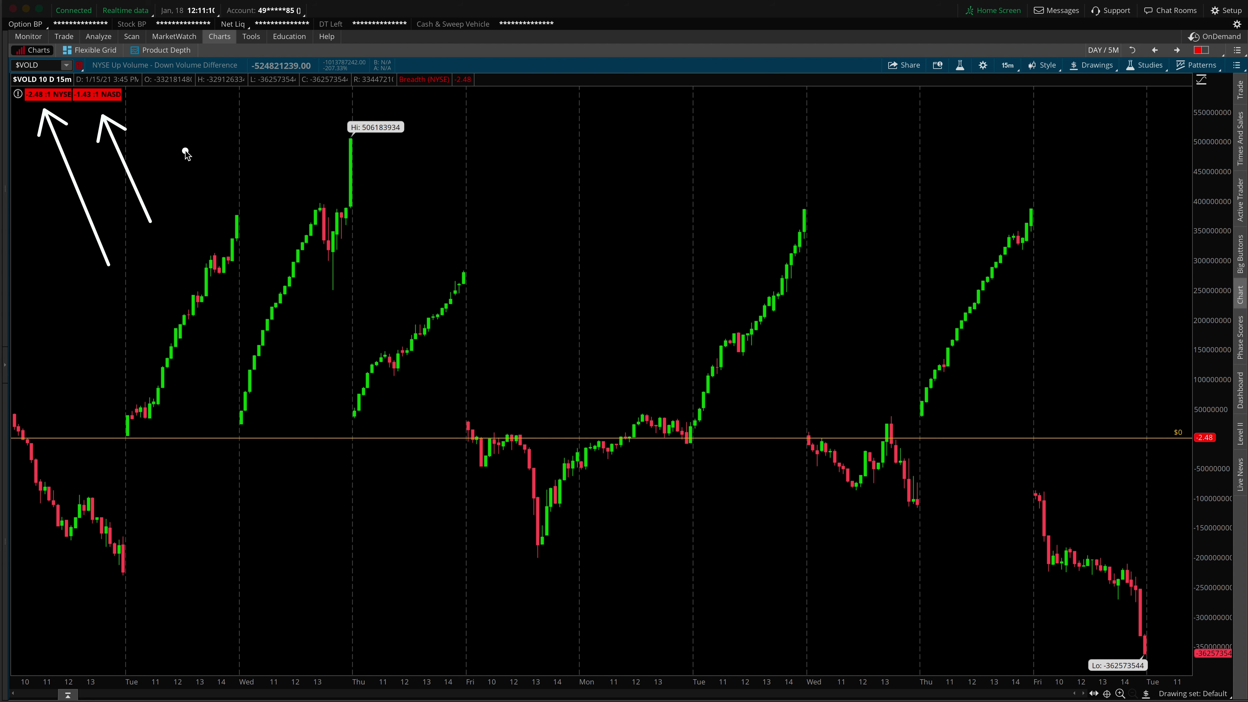
{"action": "key", "text": "Escape"}
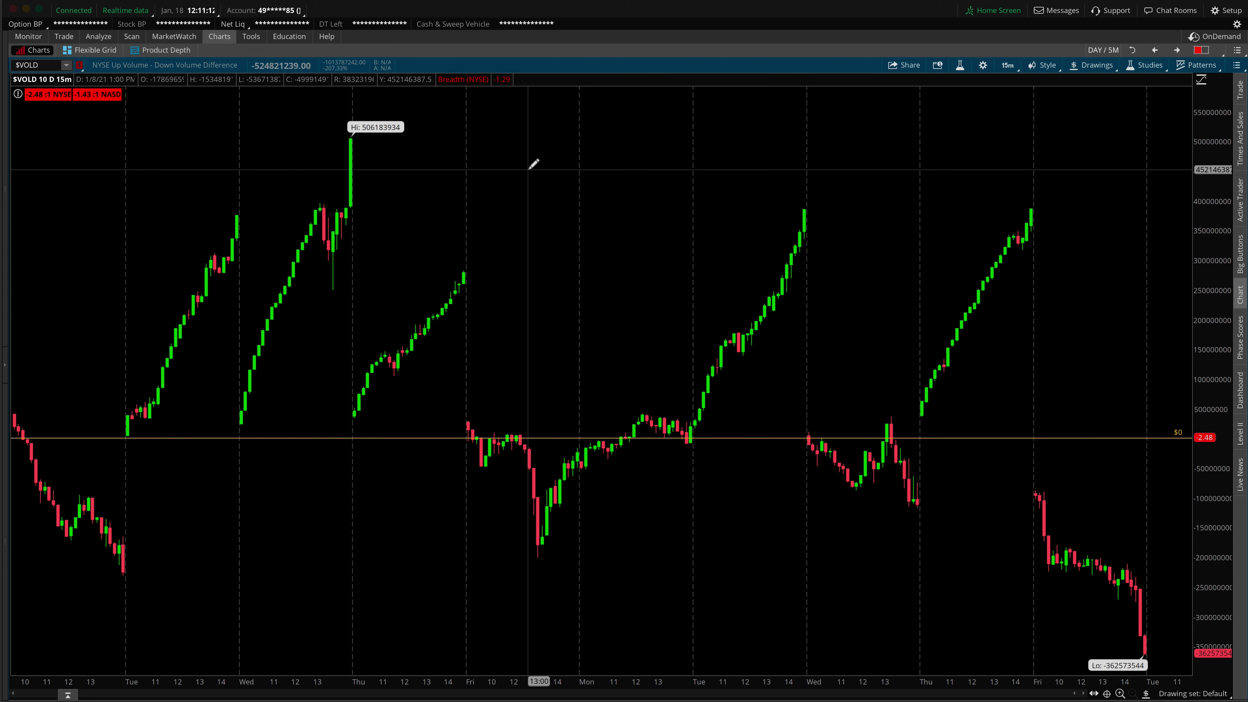
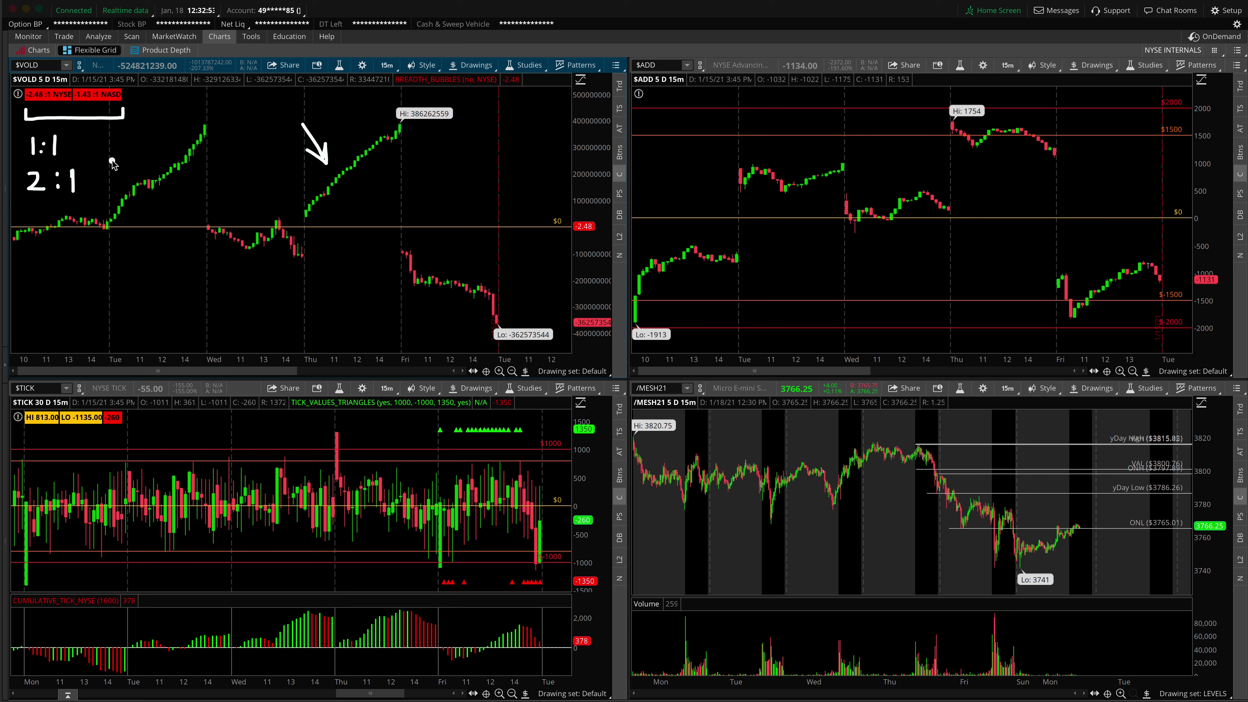
Write the ratio -5:1 beneath the 2:1 note on the $VOLD chart and clear all annotations.
{"action": "mouse_move", "coordinate": [34, 272]}
{"action": "left_mouse_down"}
{"action": "mouse_move", "coordinate": [68, 267]}
{"action": "mouse_move", "coordinate": [65, 280]}
{"action": "mouse_move", "coordinate": [83, 261]}
{"action": "mouse_move", "coordinate": [106, 285]}
{"action": "left_mouse_up"}
{"action": "left_click", "coordinate": [91, 268]}
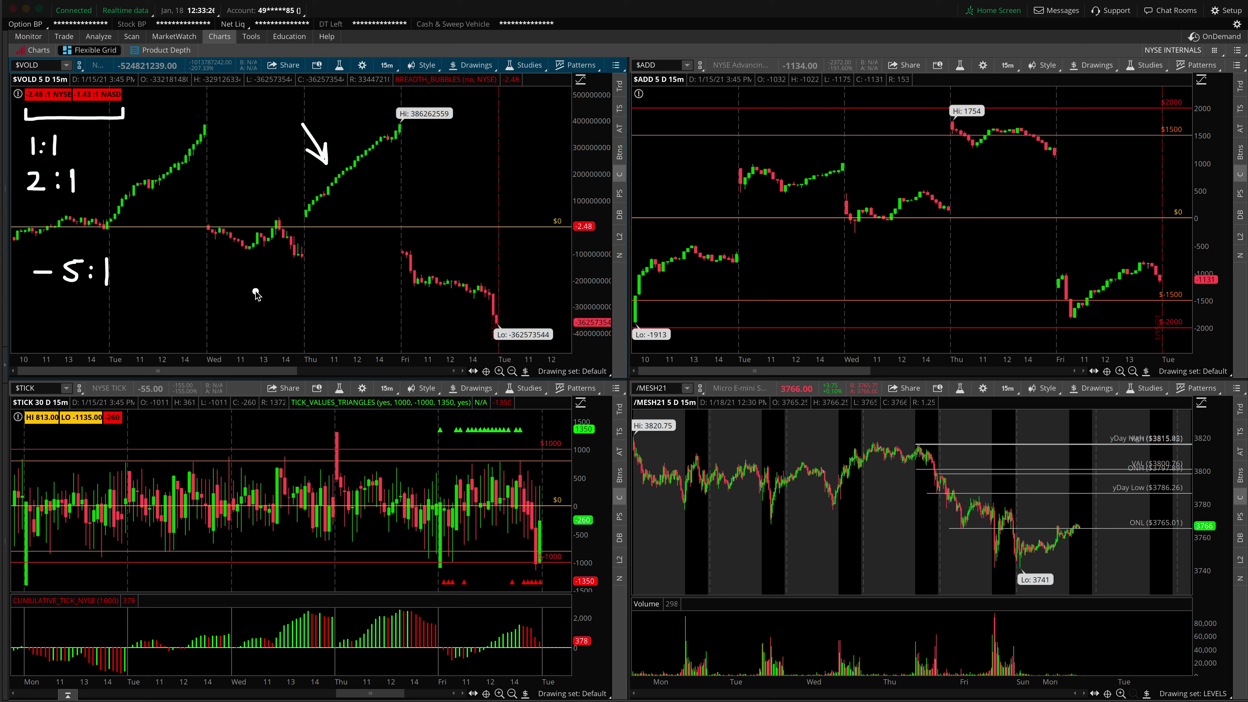
{"action": "key", "text": "Escape"}
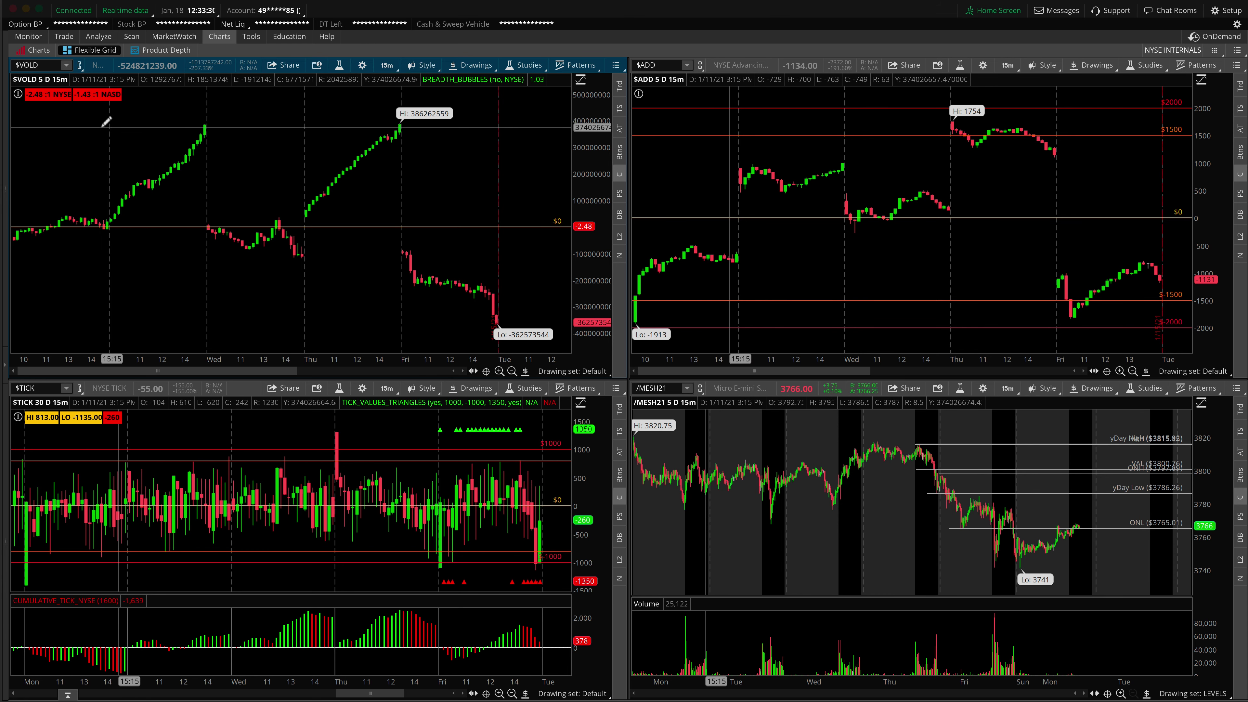
{"action": "left_click_drag", "start_coordinate": [42, 113], "coordinate": [96, 112]}
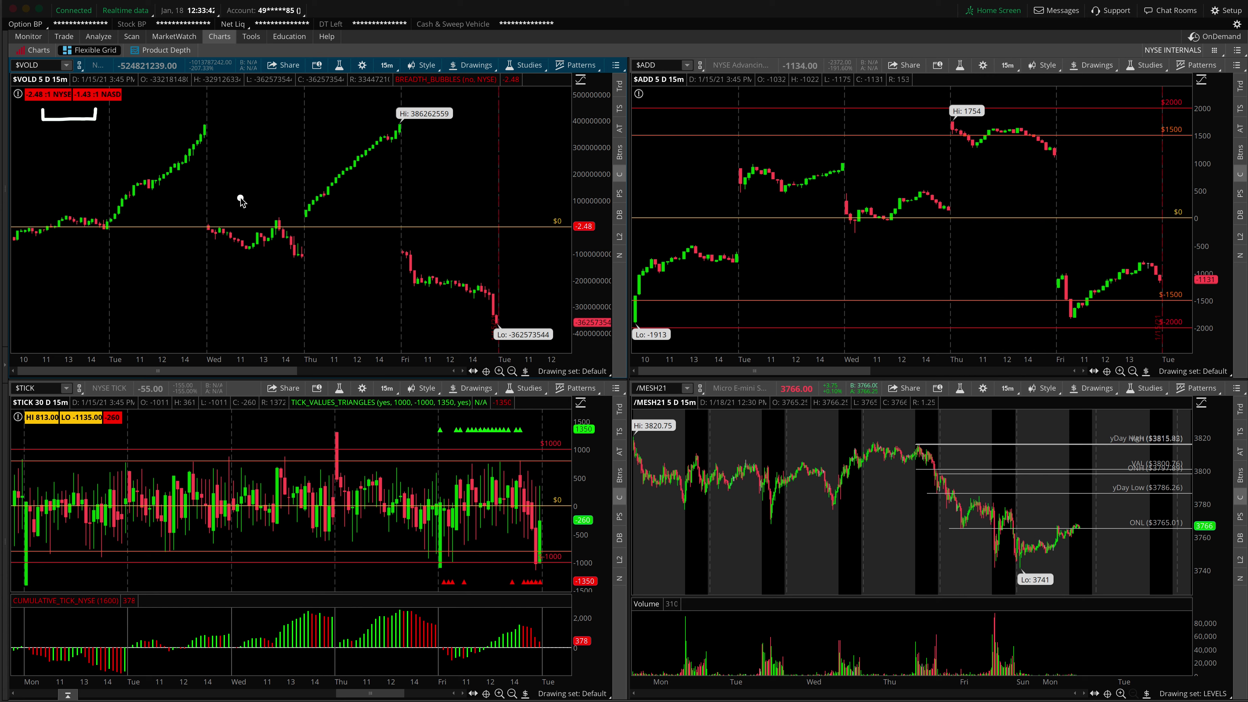
{"action": "key", "text": "ctrl+z"}
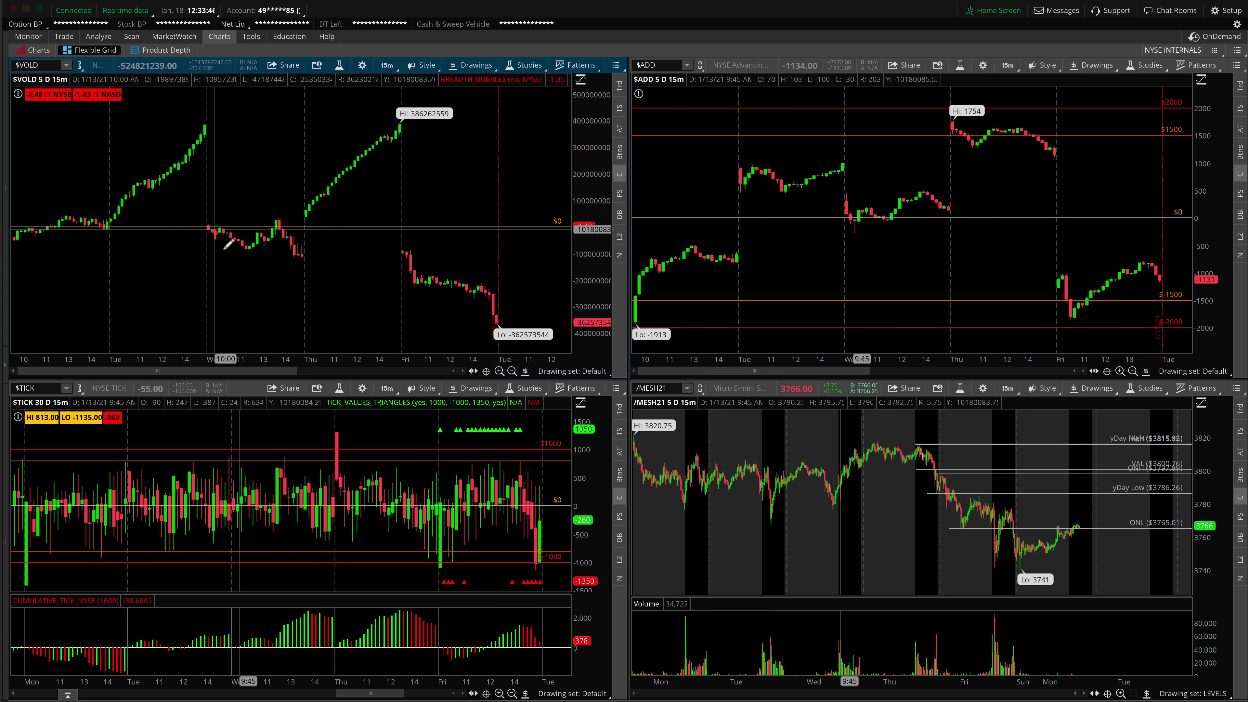
{"action": "key", "text": "alt"}
{"action": "key", "text": "Escape"}
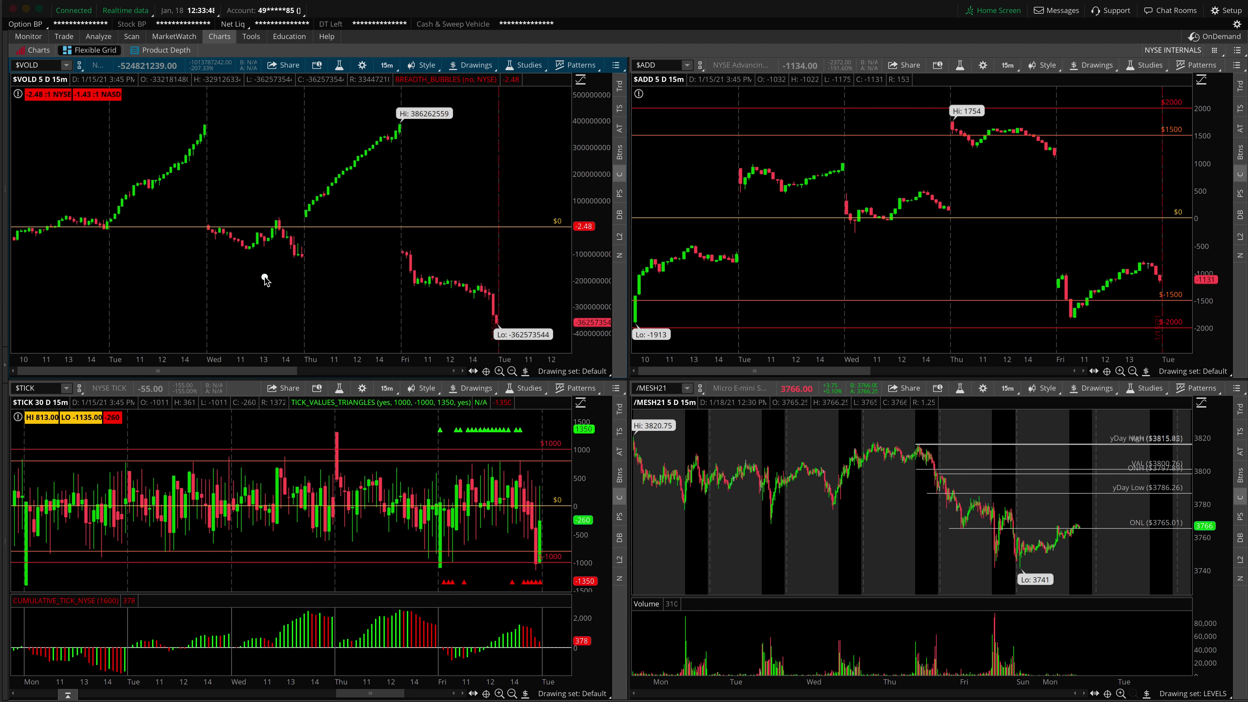
Bracket the NYSE and NASD ratio labels and circle Wednesday's candles on the $VOLD chart as temporary annotations.
{"action": "left_click", "coordinate": [30, 114]}
{"action": "left_click_drag", "start_coordinate": [30, 115], "coordinate": [120, 115]}
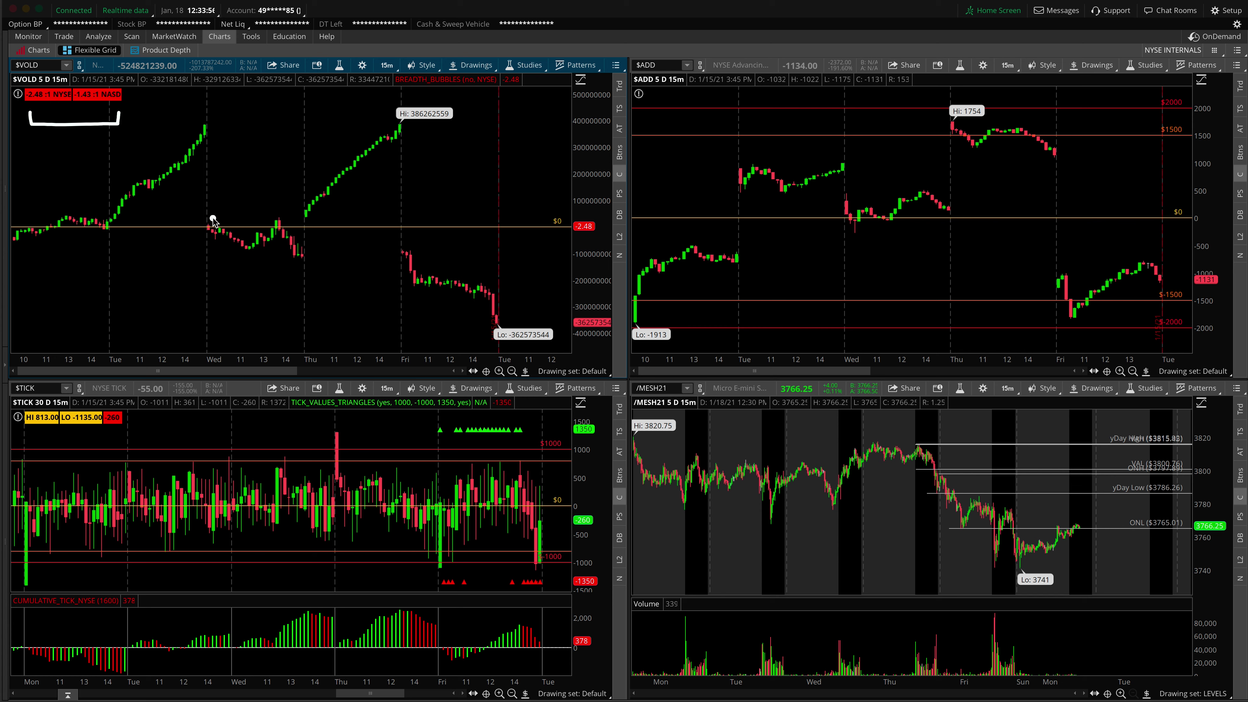
{"action": "mouse_move", "coordinate": [273, 218]}
{"action": "left_mouse_down"}
{"action": "mouse_move", "coordinate": [189, 235]}
{"action": "mouse_move", "coordinate": [284, 266]}
{"action": "mouse_move", "coordinate": [282, 219]}
{"action": "left_mouse_up"}
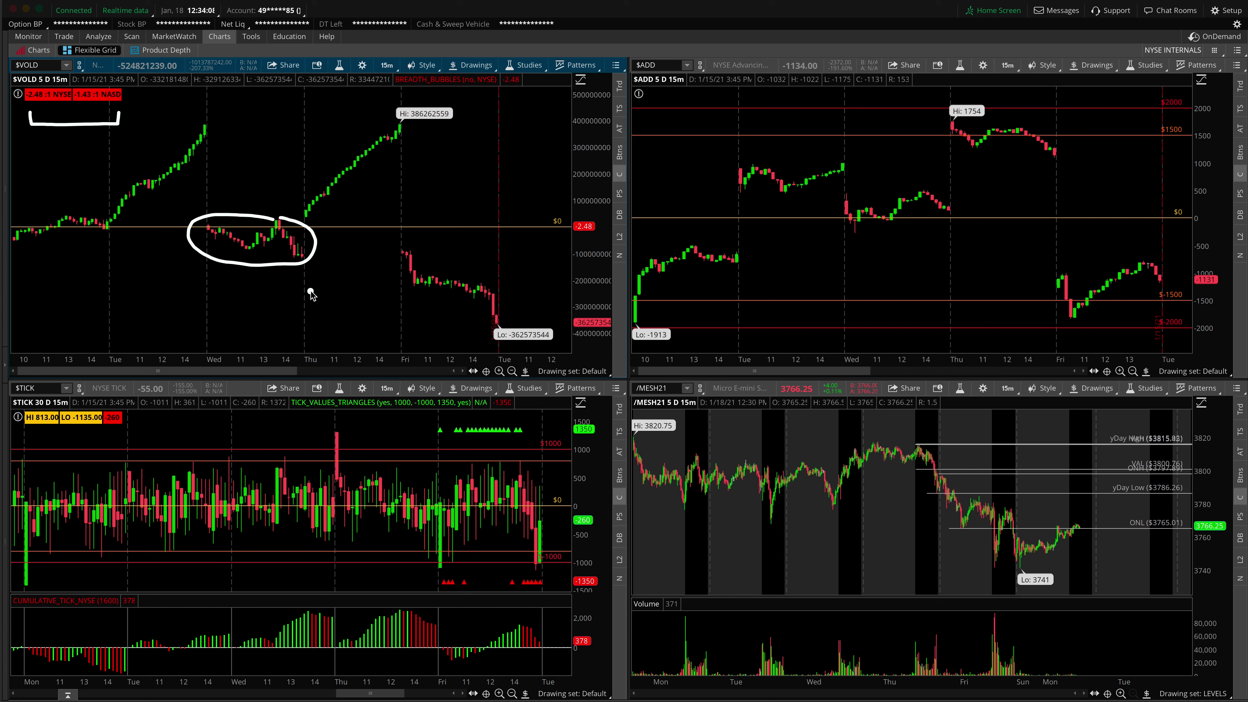
{"action": "key", "text": "Escape"}
Draw temporary arrows on the $VOLD chart along Thursday's climb and curving upward from the zero line over Friday.
{"action": "left_click", "coordinate": [305, 217]}
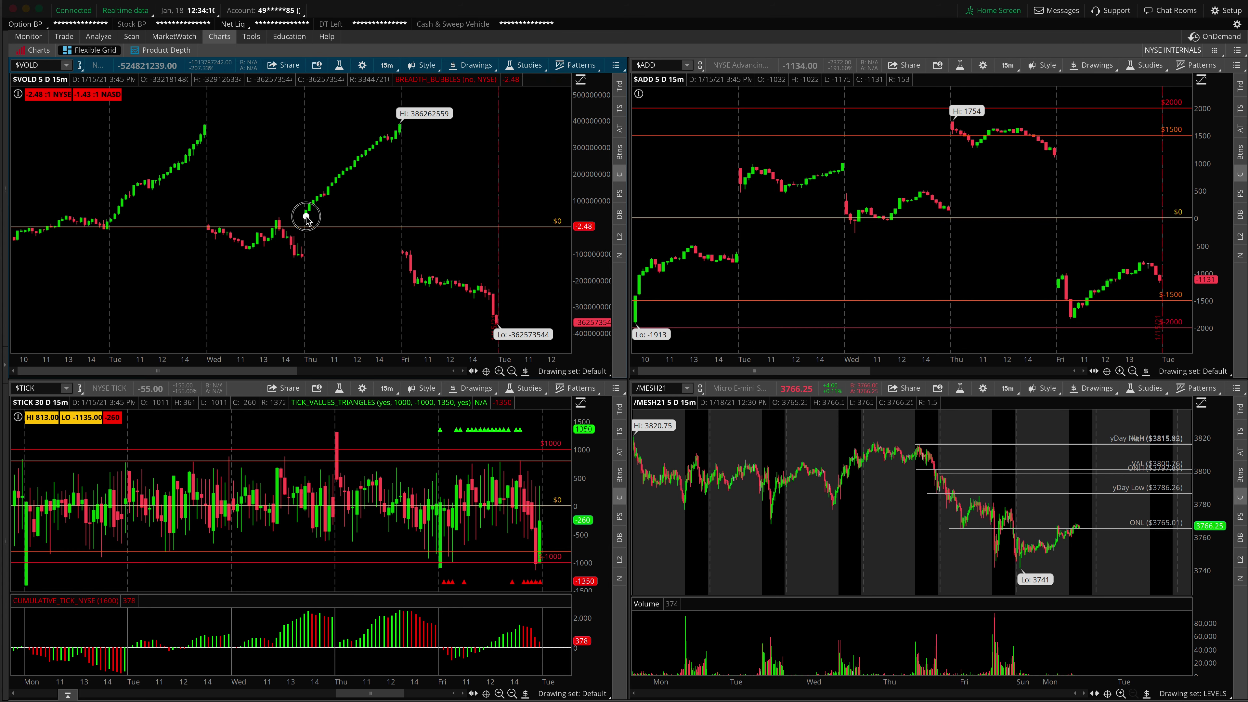
{"action": "mouse_move", "coordinate": [306, 216]}
{"action": "left_mouse_down"}
{"action": "mouse_move", "coordinate": [357, 144]}
{"action": "mouse_move", "coordinate": [358, 164]}
{"action": "left_mouse_up"}
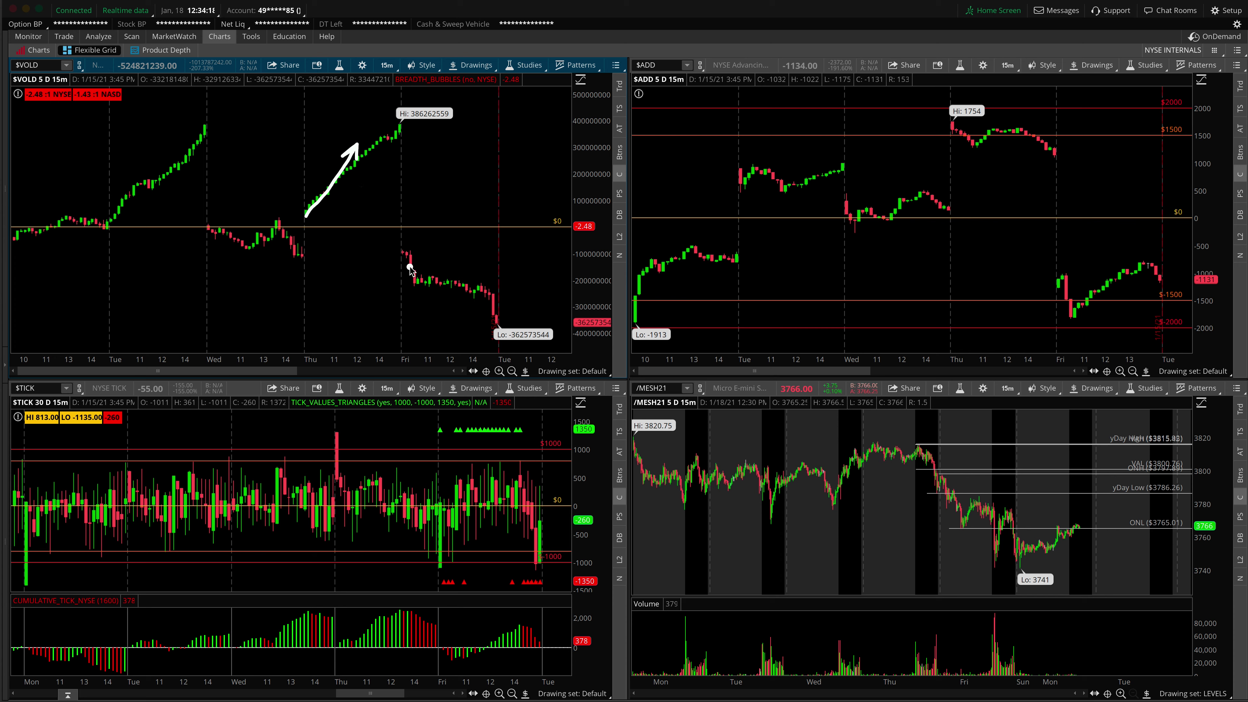
{"action": "mouse_move", "coordinate": [305, 215]}
{"action": "left_mouse_down"}
{"action": "mouse_move", "coordinate": [357, 120]}
{"action": "mouse_move", "coordinate": [371, 127]}
{"action": "left_mouse_up"}
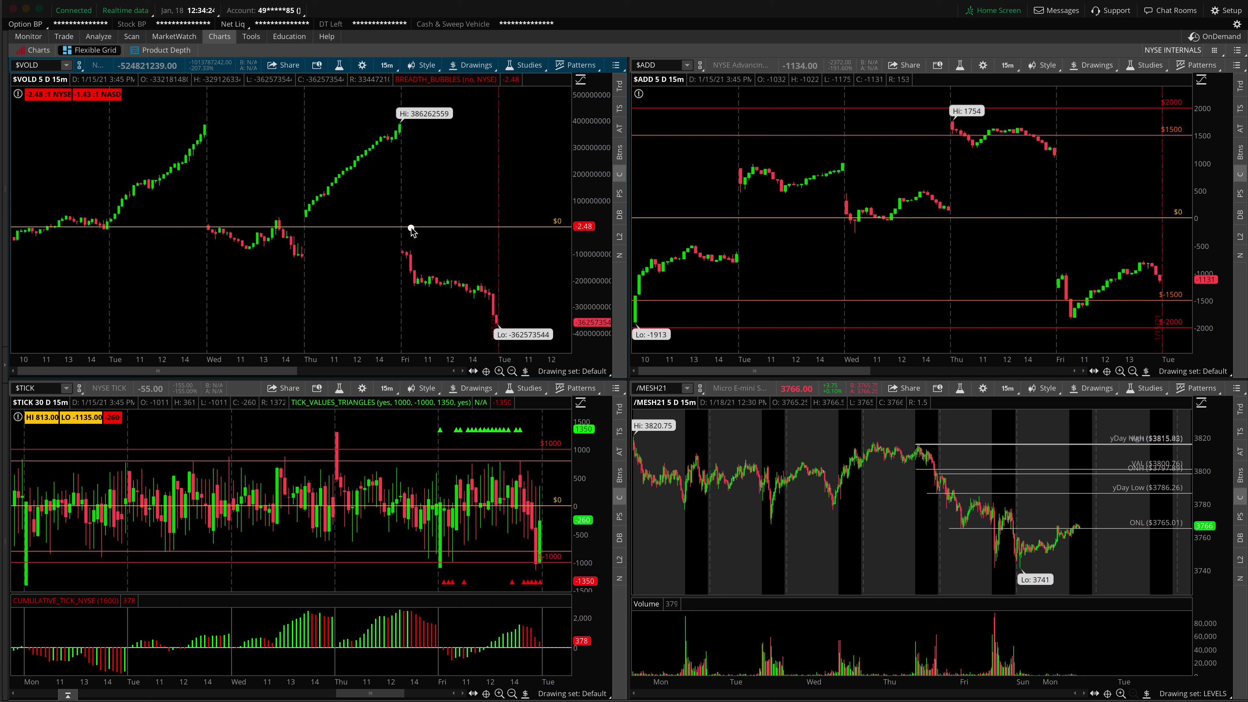
{"action": "mouse_move", "coordinate": [406, 222]}
{"action": "left_mouse_down"}
{"action": "mouse_move", "coordinate": [442, 219]}
{"action": "mouse_move", "coordinate": [497, 148]}
{"action": "mouse_move", "coordinate": [496, 163]}
{"action": "left_mouse_up"}
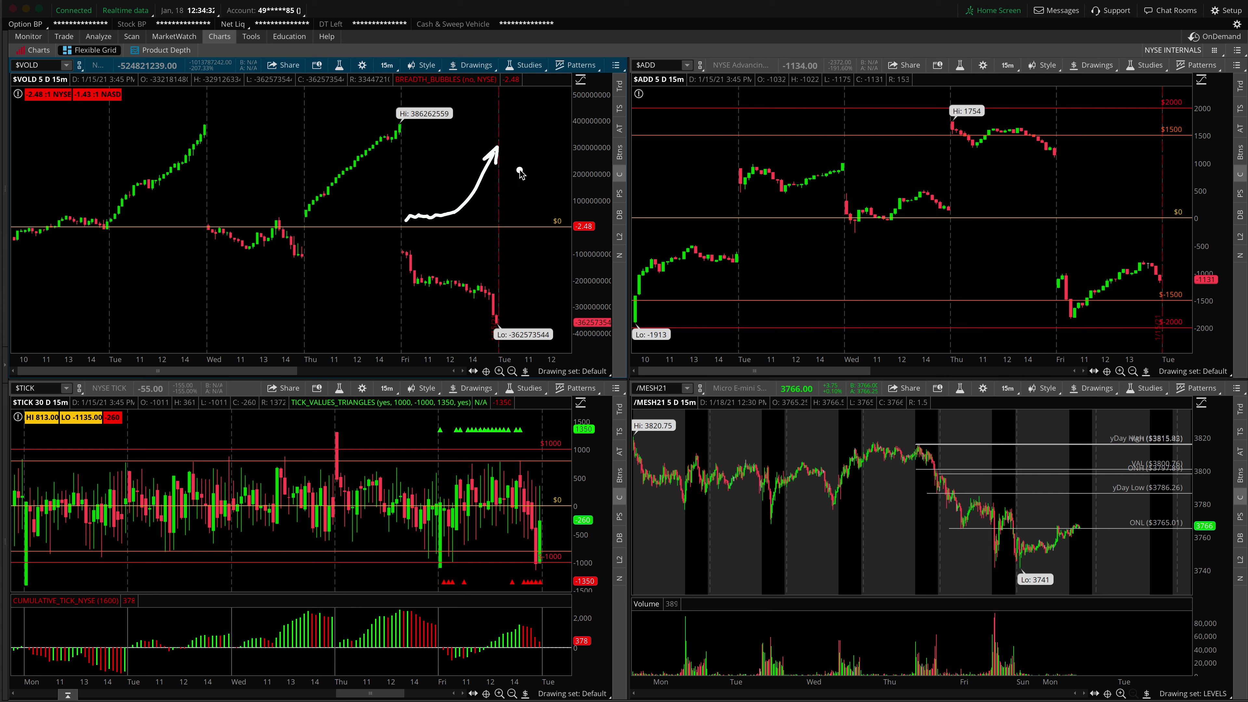
{"action": "mouse_move", "coordinate": [459, 195]}
{"action": "left_mouse_down"}
{"action": "mouse_move", "coordinate": [459, 233]}
{"action": "mouse_move", "coordinate": [411, 235]}
{"action": "mouse_move", "coordinate": [393, 198]}
{"action": "mouse_move", "coordinate": [456, 199]}
{"action": "left_mouse_up"}
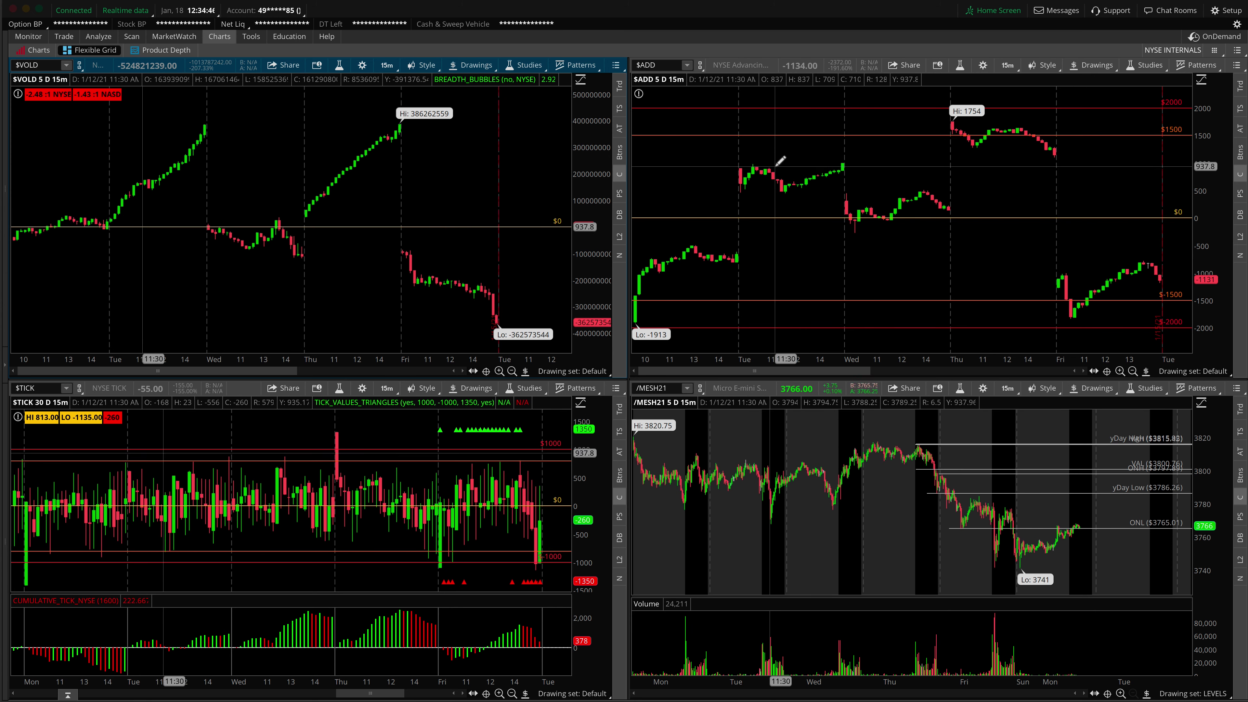
Outline the zones between -1500 and -2000 and between 1500 and 2000 on the $ADD chart with temporary rectangles.
{"action": "scroll", "coordinate": [780, 161], "scroll_direction": "down", "scroll_amount": 4}
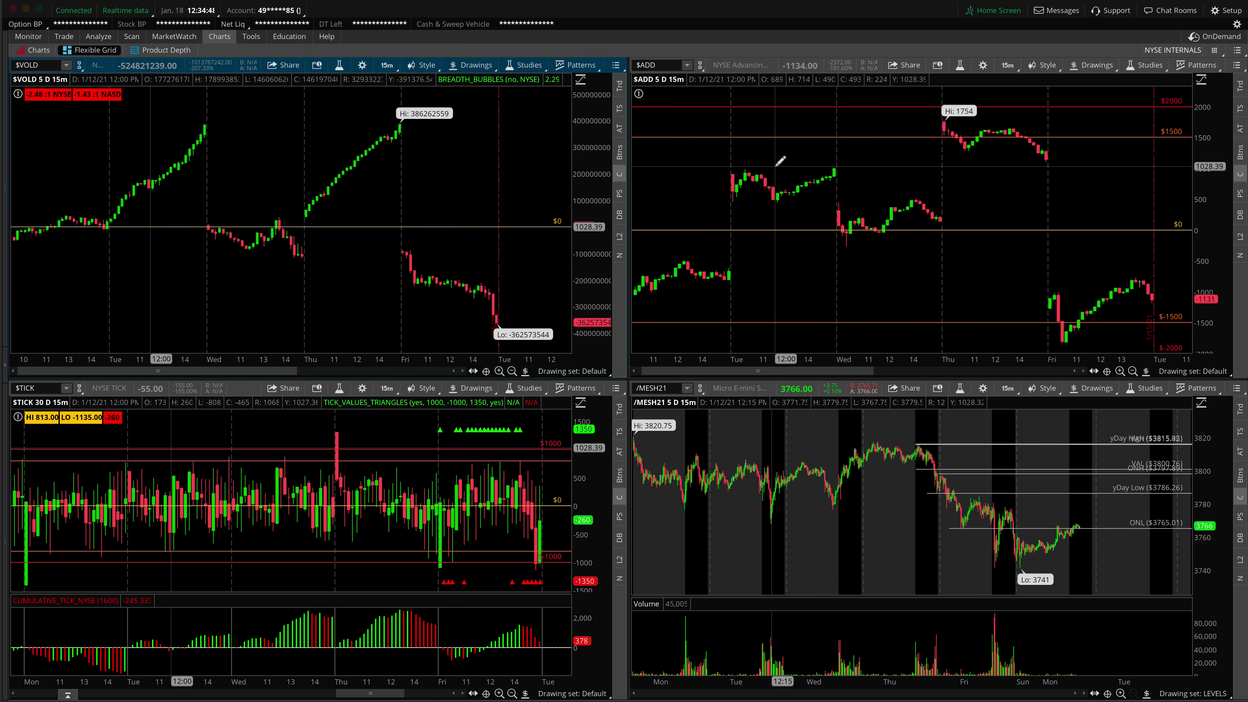
{"action": "scroll", "coordinate": [780, 160], "scroll_direction": "up", "scroll_amount": 1}
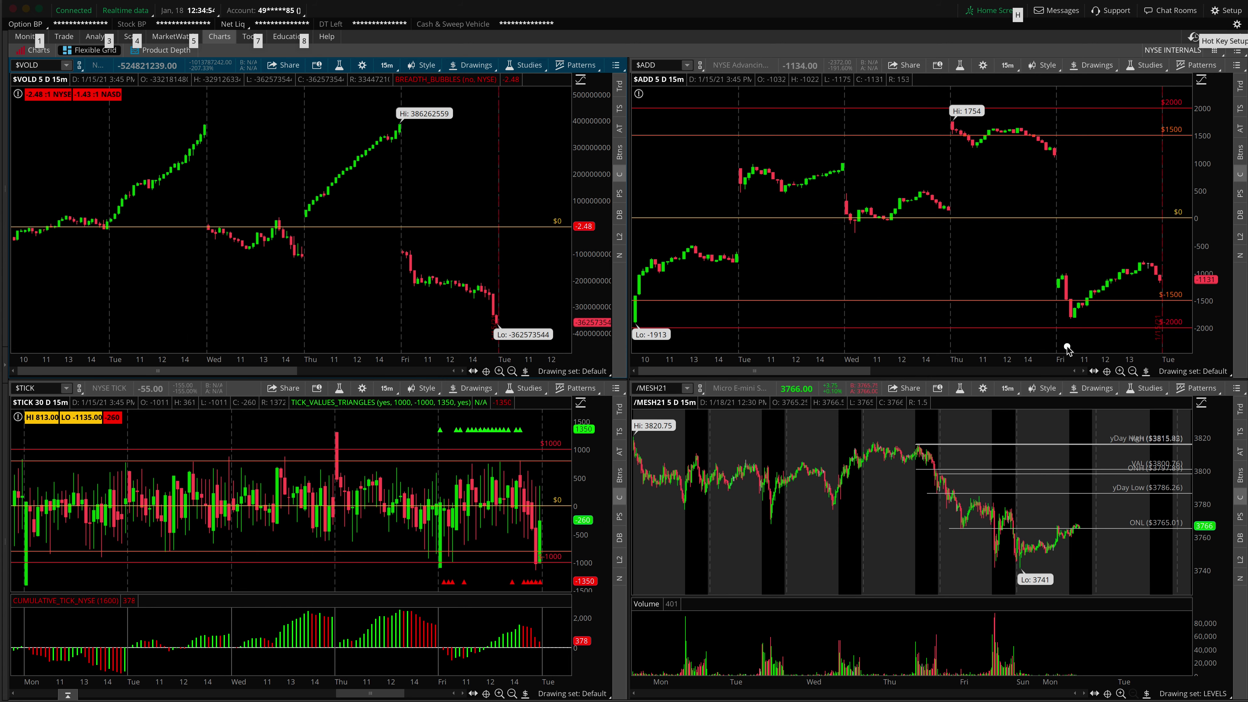
{"action": "left_click", "coordinate": [638, 302]}
{"action": "left_click", "coordinate": [1141, 324]}
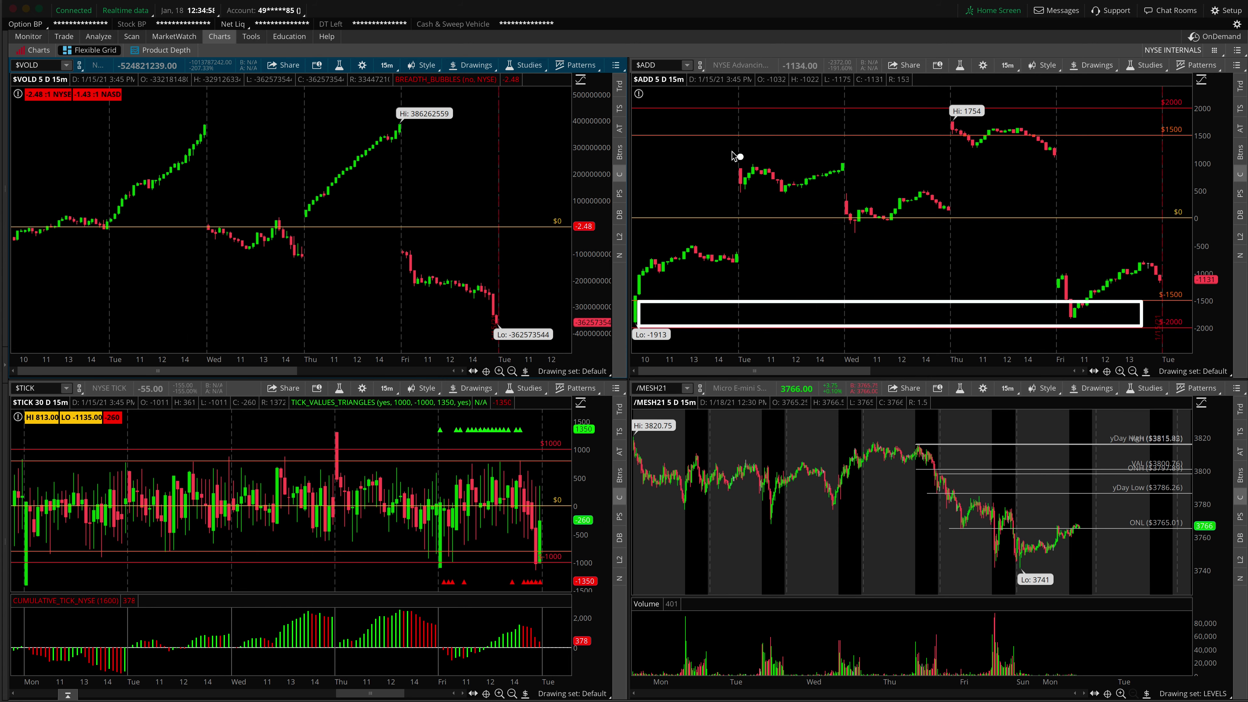
{"action": "left_click", "coordinate": [637, 109]}
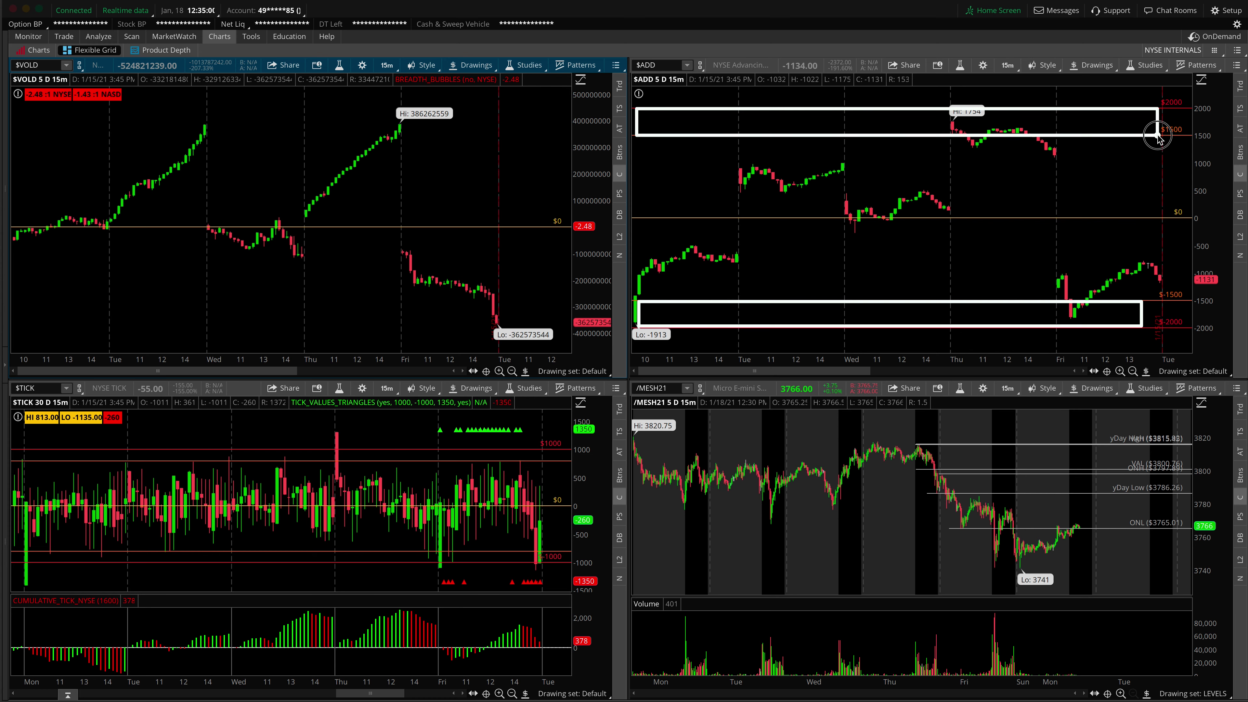
{"action": "left_click", "coordinate": [1158, 135]}
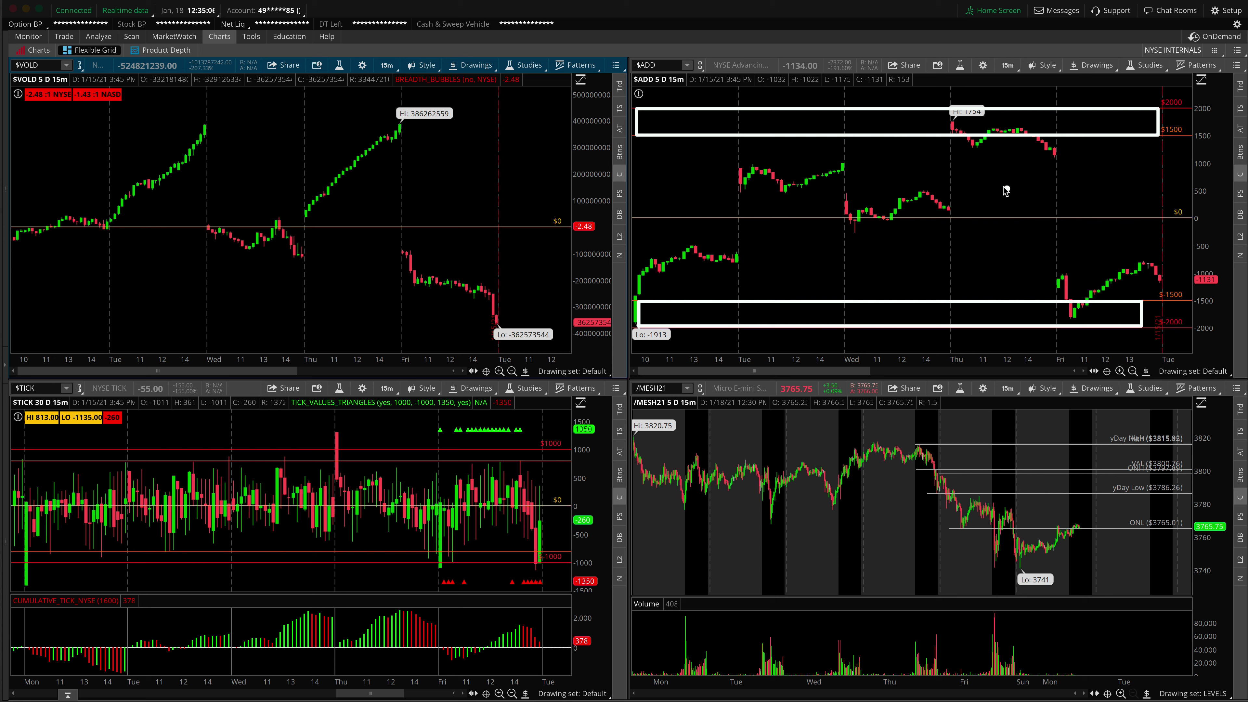
{"action": "key", "text": "Escape"}
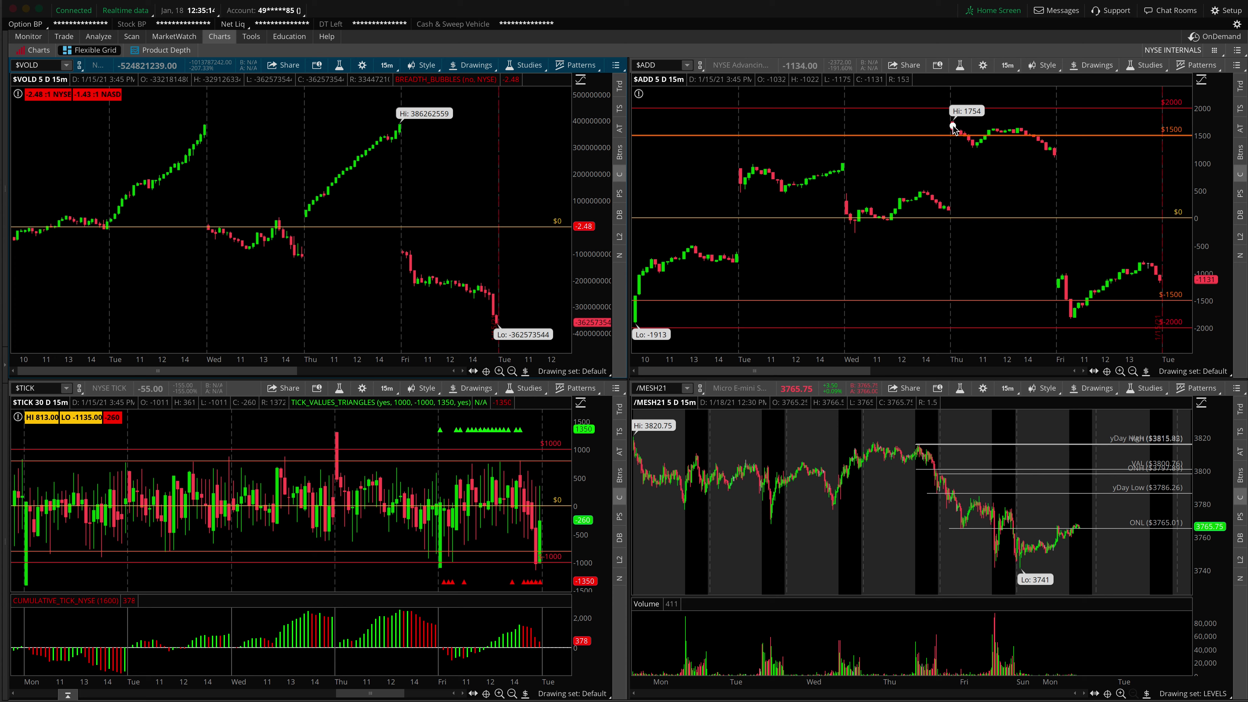
Draw a temporary arrow along Thursday's $ADD readings near the 1500 level.
{"action": "mouse_move", "coordinate": [960, 129]}
{"action": "left_mouse_down"}
{"action": "mouse_move", "coordinate": [1044, 133]}
{"action": "mouse_move", "coordinate": [1028, 132]}
{"action": "left_mouse_up"}
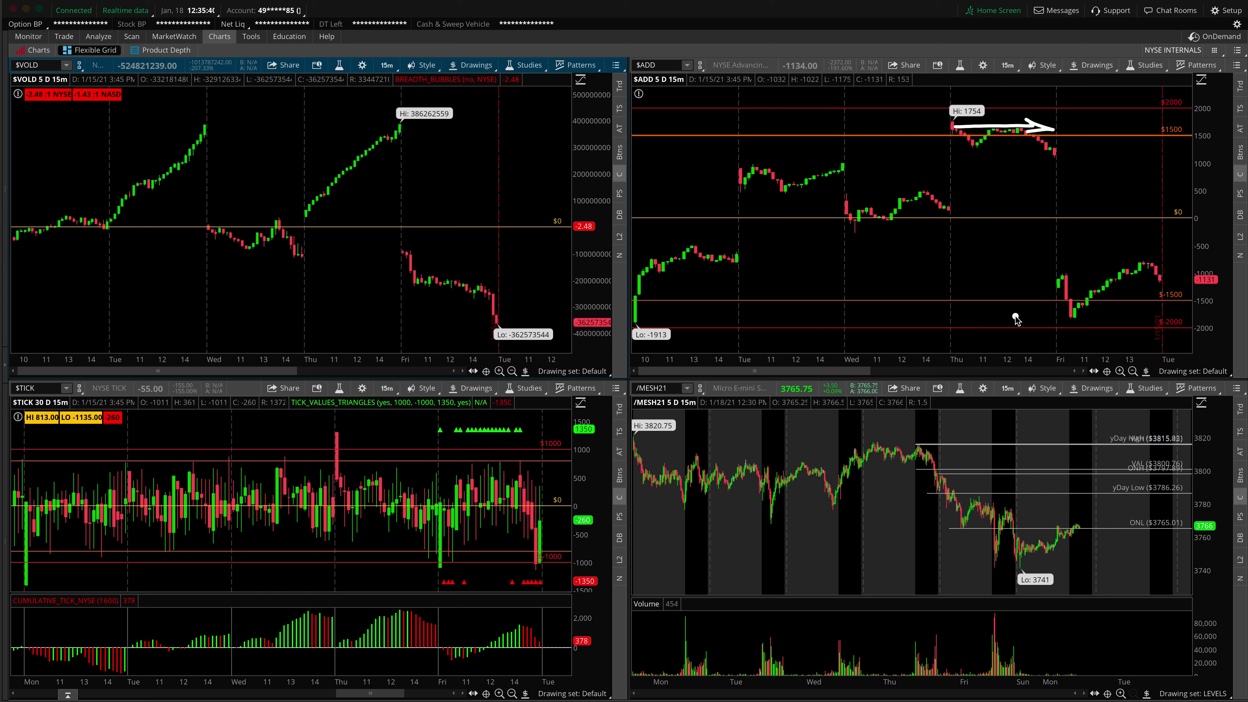
{"action": "key", "text": "ctrl+shift+a"}
{"action": "mouse_move", "coordinate": [948, 196]}
{"action": "left_mouse_down"}
{"action": "mouse_move", "coordinate": [964, 224]}
{"action": "mouse_move", "coordinate": [1033, 228]}
{"action": "mouse_move", "coordinate": [1055, 210]}
{"action": "mouse_move", "coordinate": [951, 199]}
{"action": "left_mouse_up"}
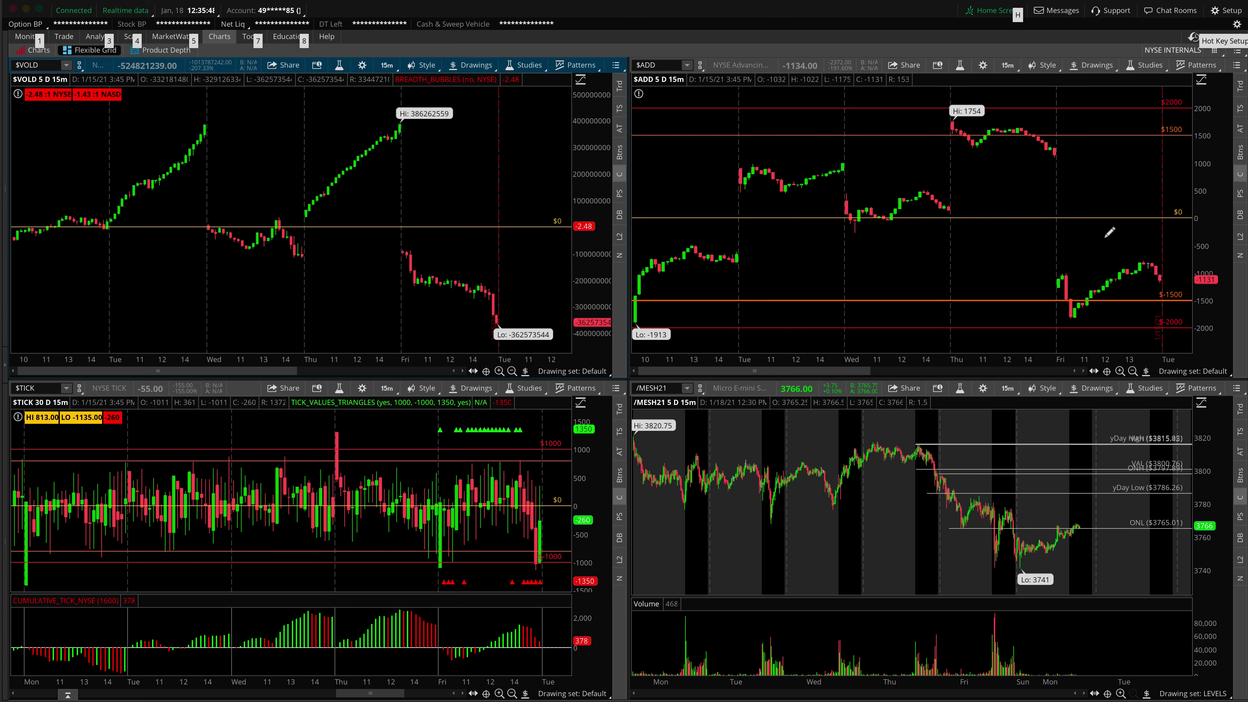
Sketch a circled zigzag arrow around the $ADD zero line to contrast with a straight arrow above the 1500 level.
{"action": "mouse_move", "coordinate": [964, 216]}
{"action": "left_mouse_down"}
{"action": "mouse_move", "coordinate": [971, 207]}
{"action": "mouse_move", "coordinate": [986, 225]}
{"action": "mouse_move", "coordinate": [1007, 208]}
{"action": "mouse_move", "coordinate": [1020, 228]}
{"action": "mouse_move", "coordinate": [1034, 210]}
{"action": "mouse_move", "coordinate": [1048, 227]}
{"action": "mouse_move", "coordinate": [1067, 207]}
{"action": "mouse_move", "coordinate": [1069, 222]}
{"action": "left_mouse_up"}
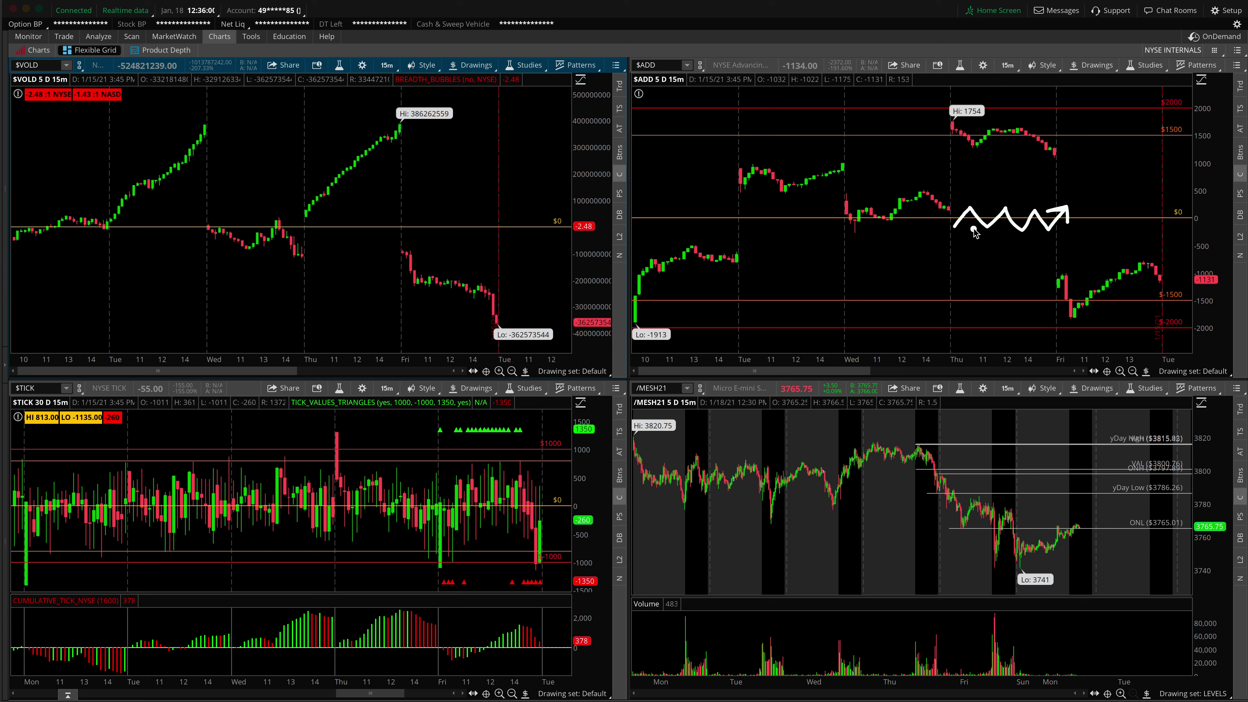
{"action": "left_click_drag", "start_coordinate": [954, 126], "coordinate": [1038, 128]}
{"action": "mouse_move", "coordinate": [1050, 198]}
{"action": "left_mouse_down"}
{"action": "mouse_move", "coordinate": [958, 249]}
{"action": "mouse_move", "coordinate": [1048, 197]}
{"action": "left_mouse_up"}
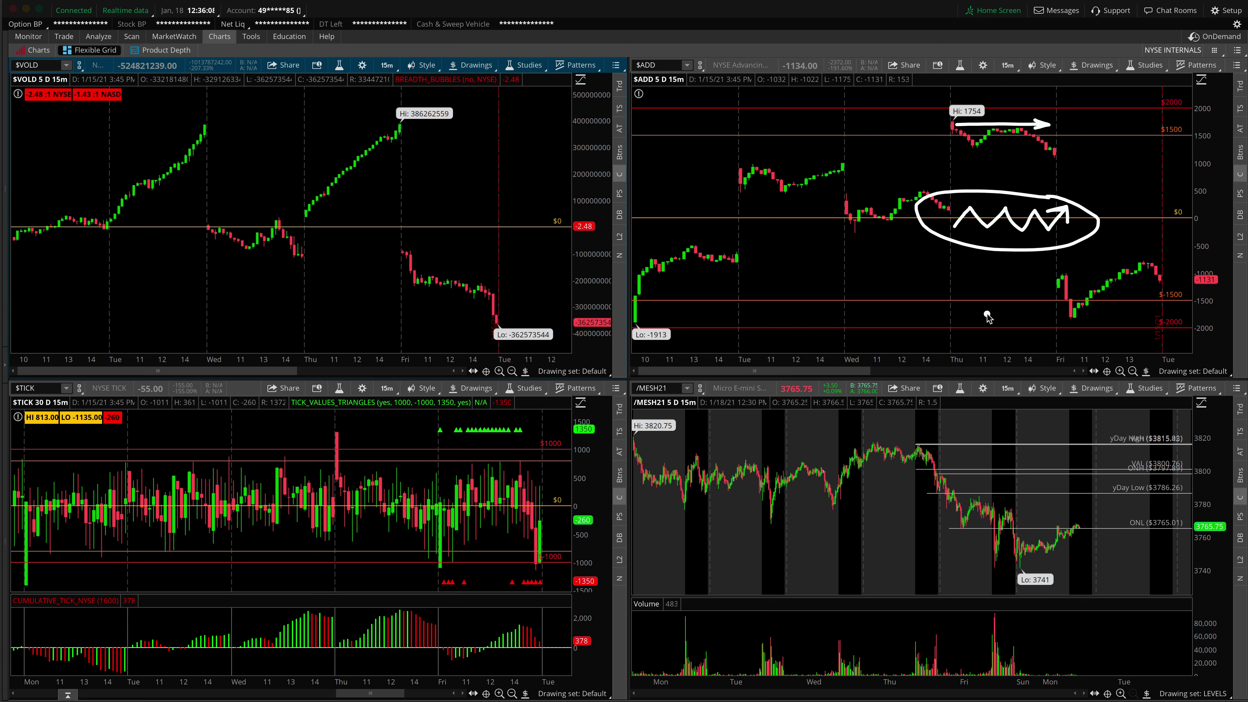
{"action": "mouse_move", "coordinate": [946, 315]}
{"action": "left_mouse_down"}
{"action": "mouse_move", "coordinate": [1068, 316]}
{"action": "mouse_move", "coordinate": [1051, 325]}
{"action": "left_mouse_up"}
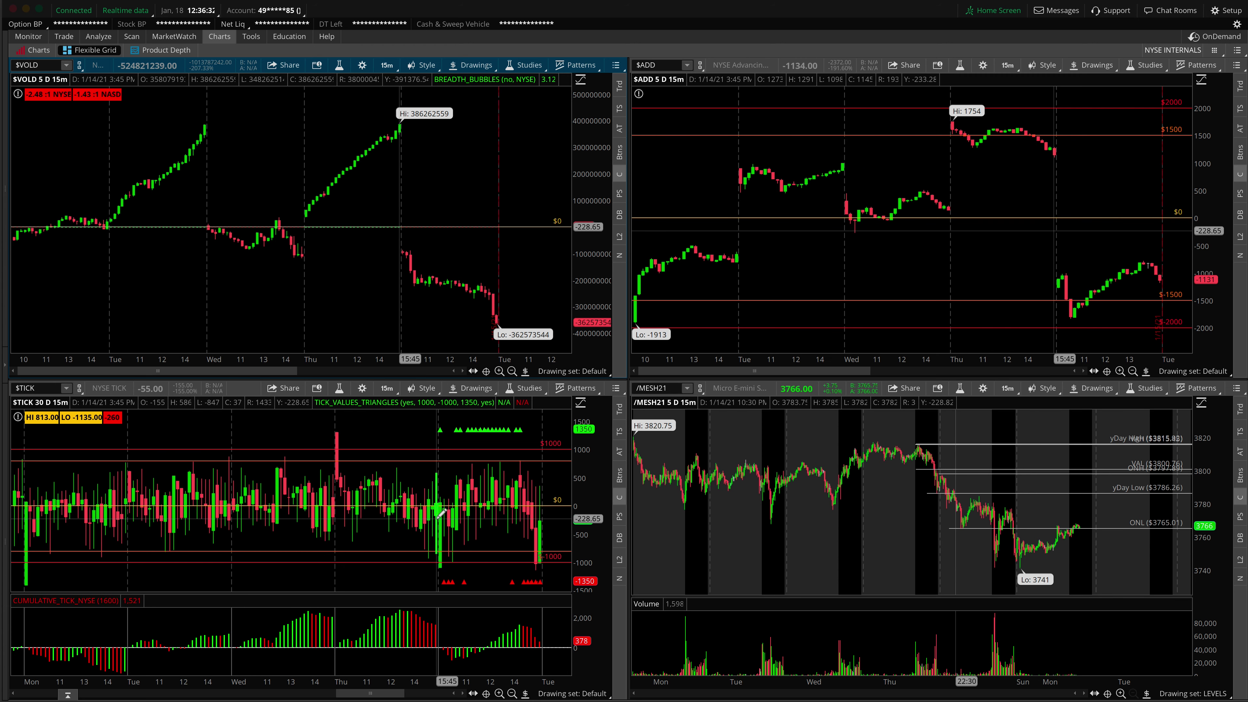
Zoom the $TICK chart into Friday's session and temporarily circle the row of green triangles above the candles.
{"action": "left_click_drag", "start_coordinate": [441, 512], "coordinate": [553, 516]}
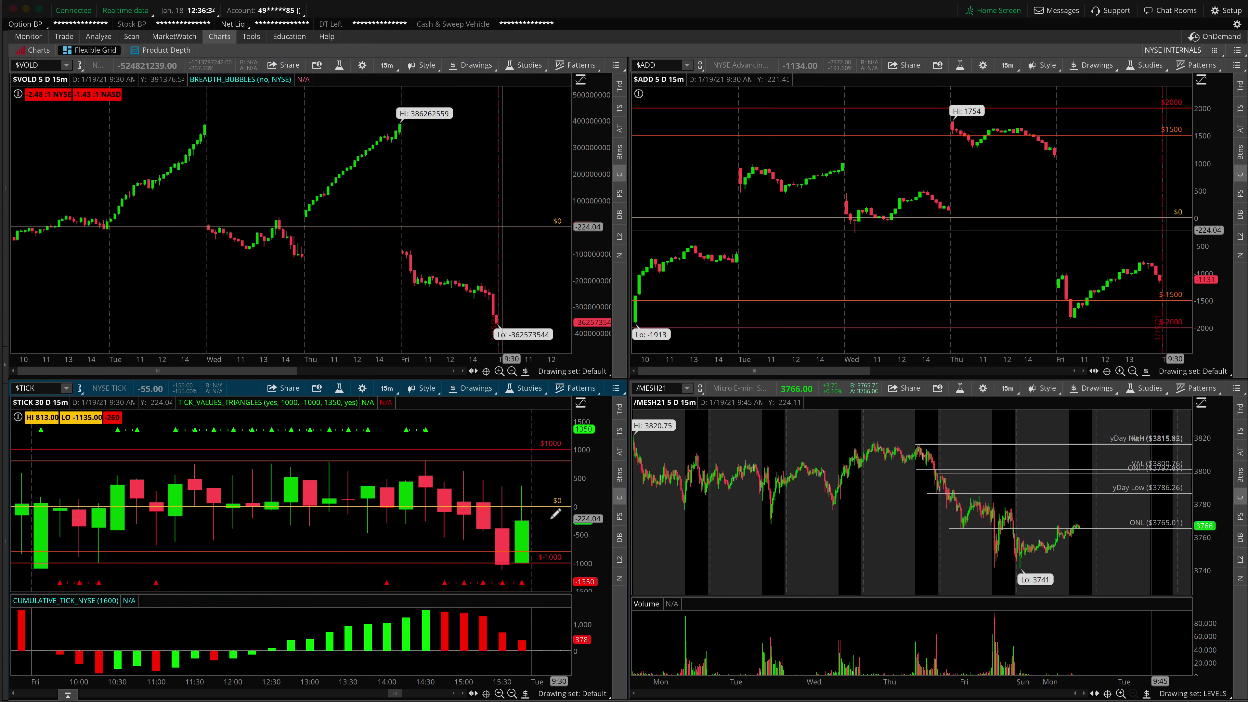
{"action": "scroll", "coordinate": [316, 592], "scroll_direction": "down", "scroll_amount": 2}
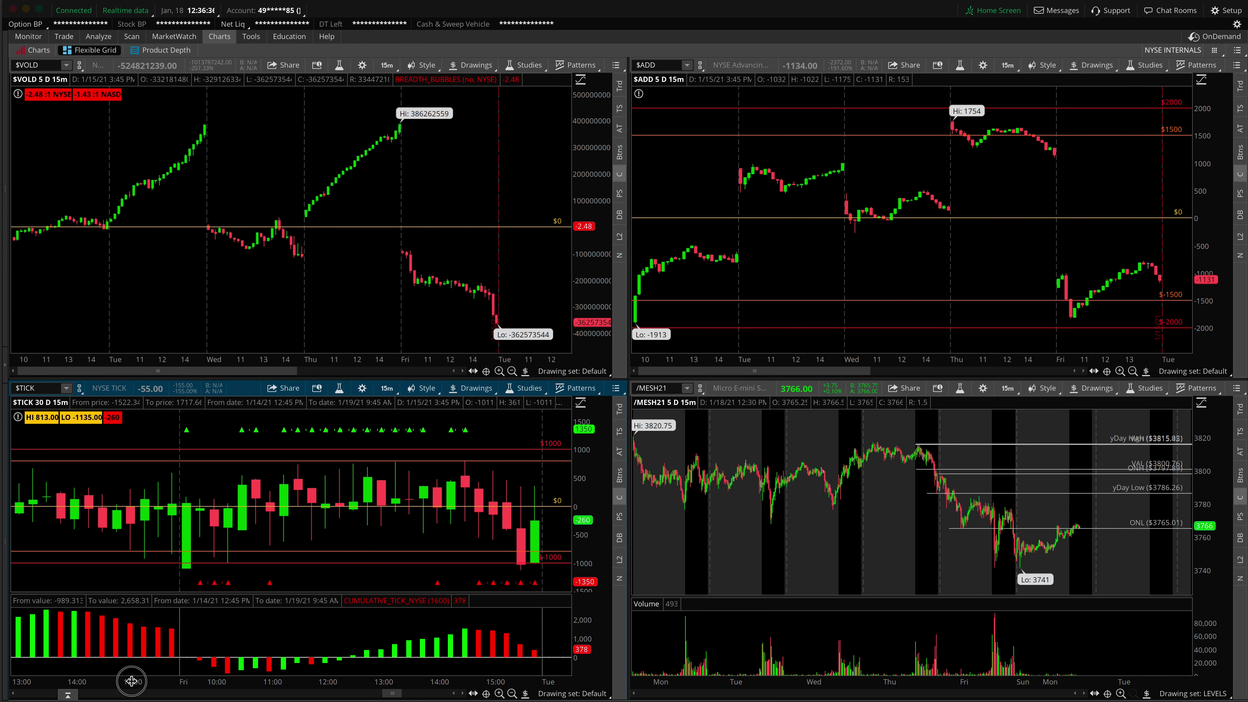
{"action": "scroll", "coordinate": [343, 571], "scroll_direction": "down", "scroll_amount": 2}
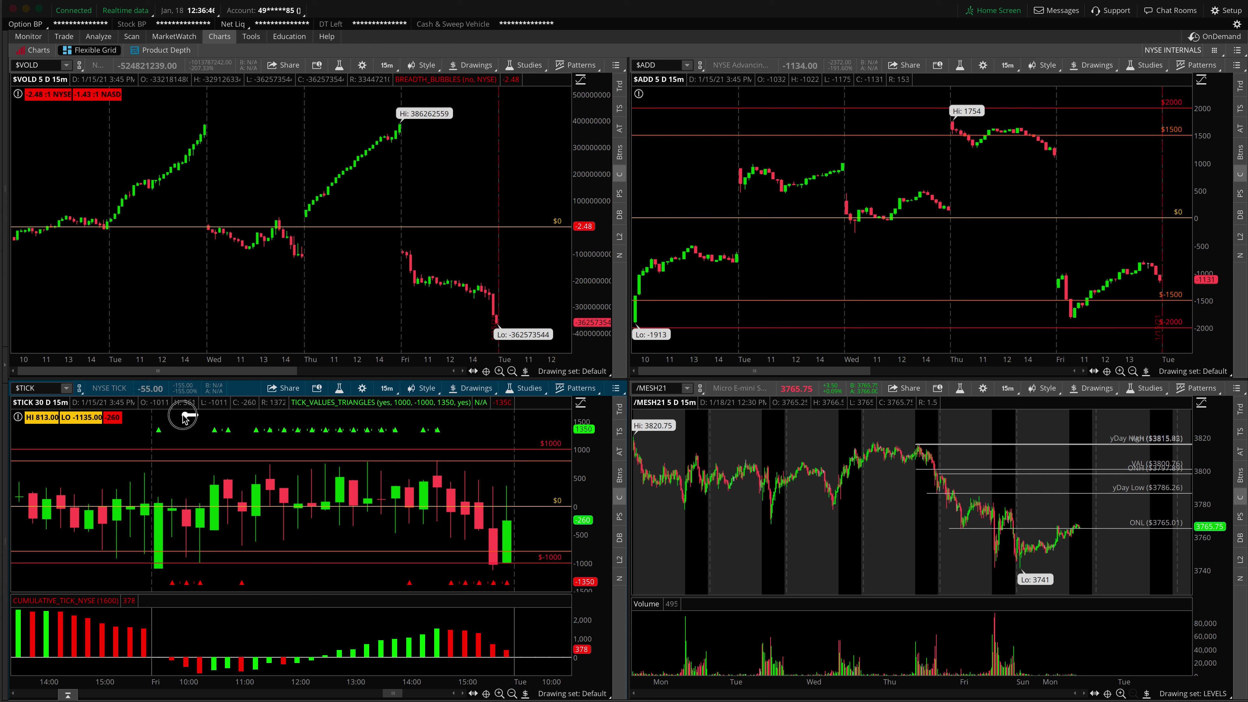
{"action": "mouse_move", "coordinate": [140, 432]}
{"action": "left_mouse_down"}
{"action": "mouse_move", "coordinate": [437, 445]}
{"action": "mouse_move", "coordinate": [403, 417]}
{"action": "mouse_move", "coordinate": [194, 415]}
{"action": "left_mouse_up"}
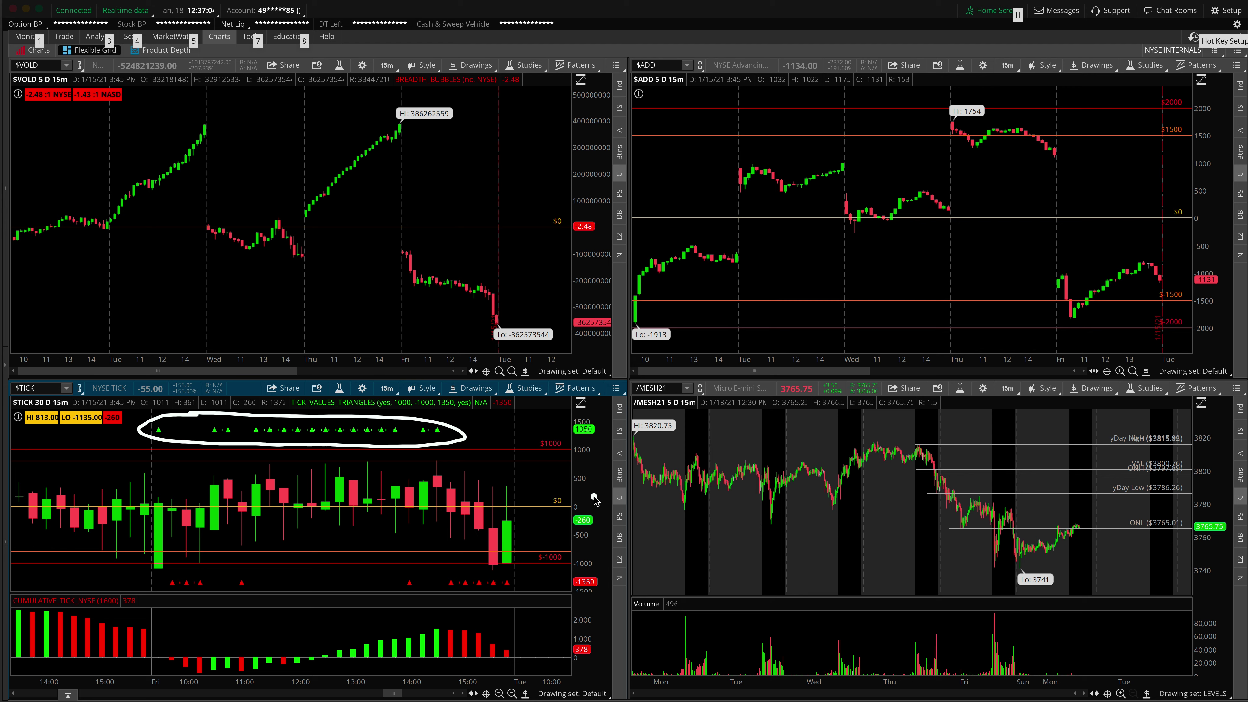
{"action": "key", "text": "Escape"}
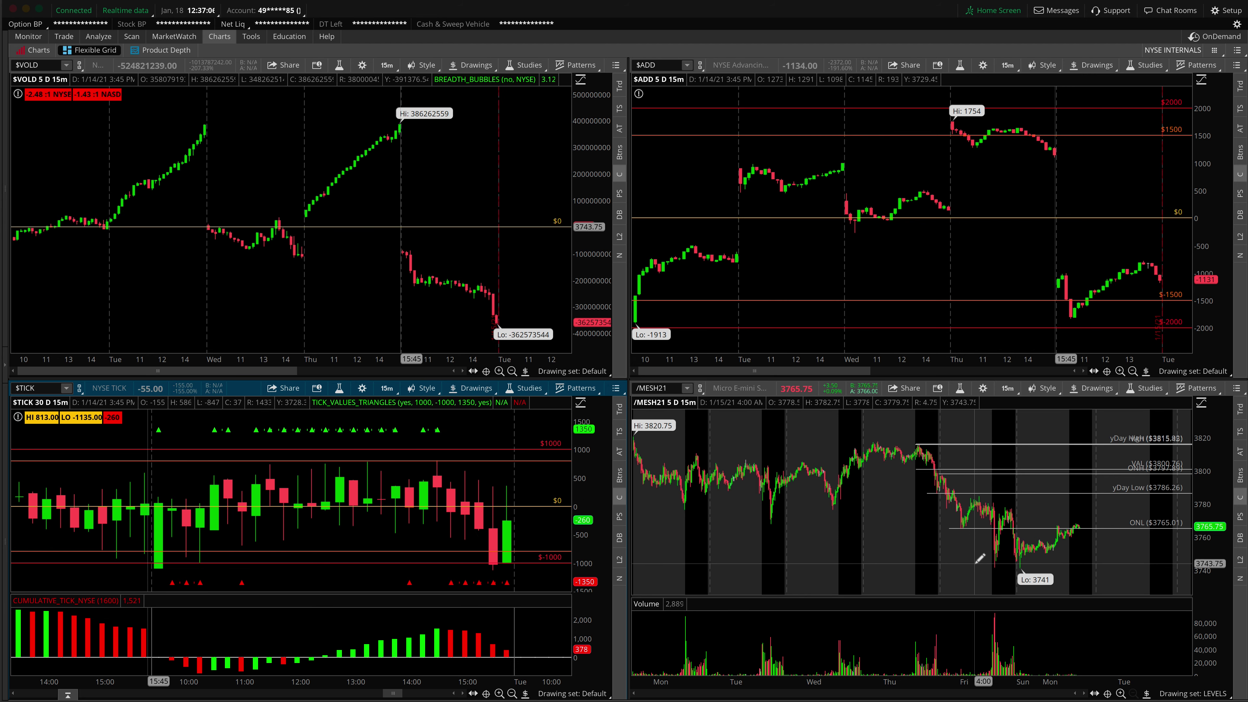
Zoom the /MESH21 chart into Friday's session and circle its morning low around 10:15.
{"action": "left_click_drag", "start_coordinate": [961, 560], "coordinate": [1064, 560]}
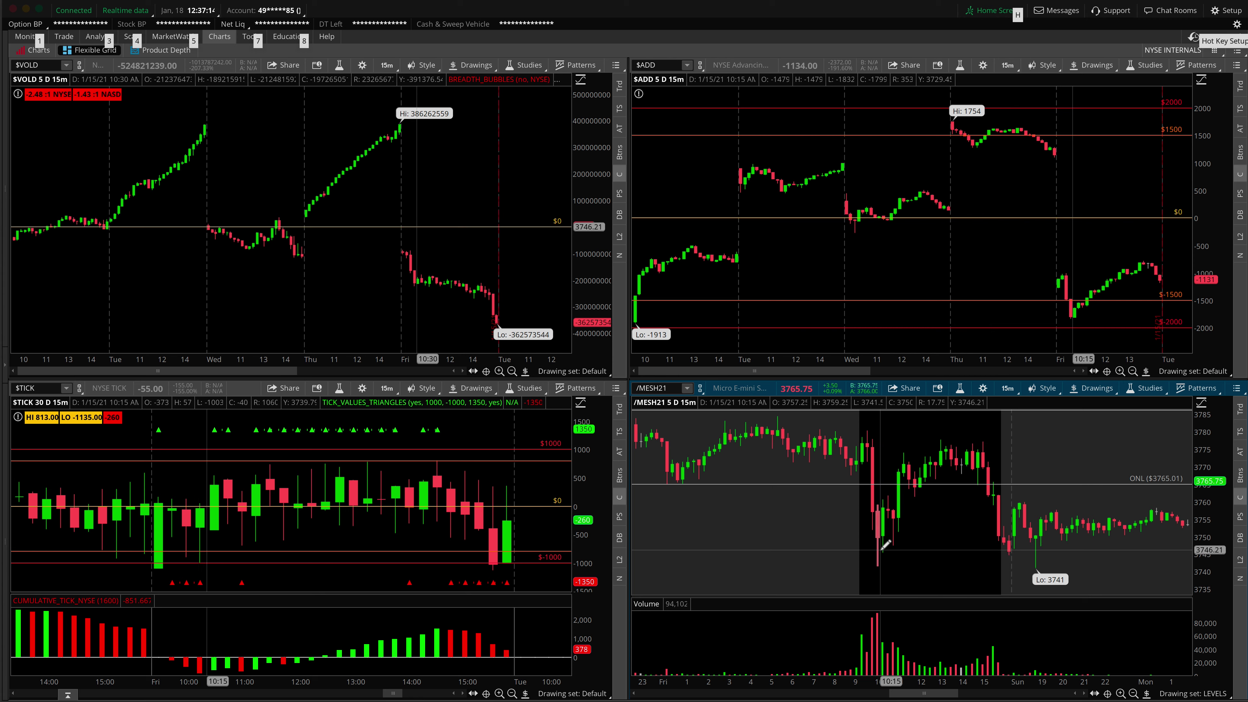
{"action": "left_click_drag", "start_coordinate": [867, 547], "coordinate": [880, 547]}
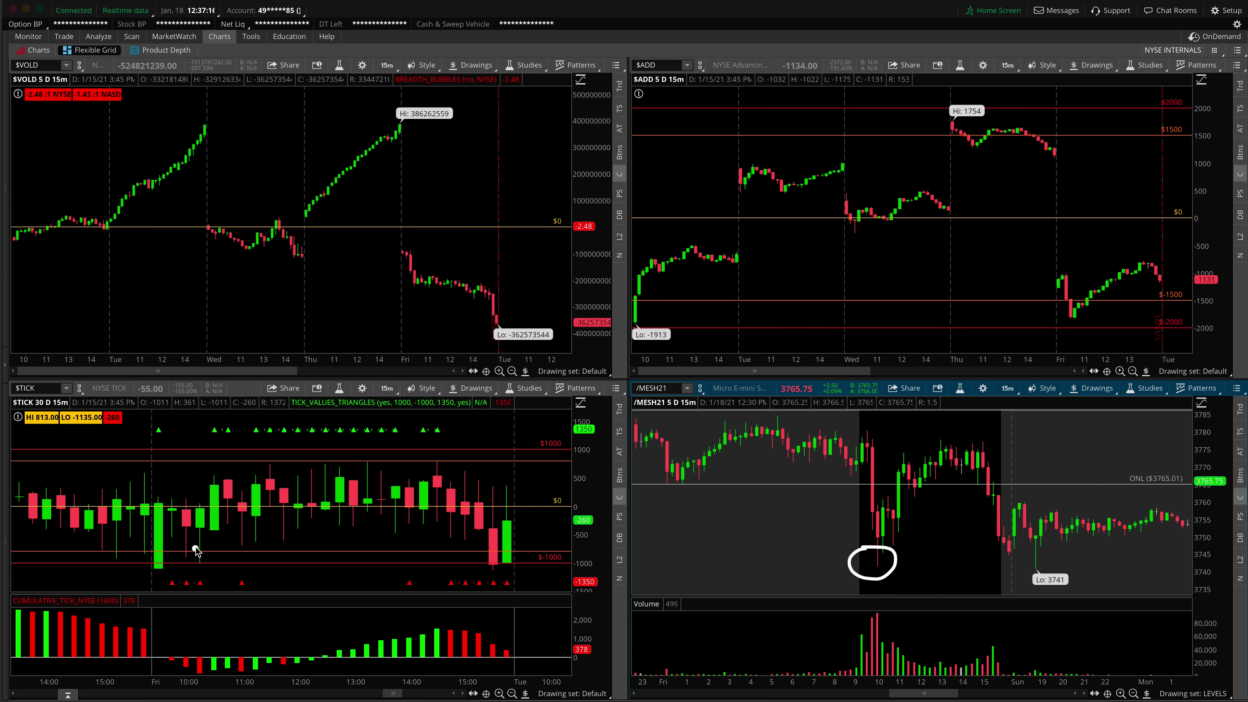
Circle the lows just after 10:00 on Friday and the $-1000 level label on the $TICK chart.
{"action": "left_click_drag", "start_coordinate": [190, 546], "coordinate": [187, 545]}
{"action": "mouse_move", "coordinate": [564, 547]}
{"action": "left_mouse_down"}
{"action": "mouse_move", "coordinate": [524, 566]}
{"action": "mouse_move", "coordinate": [580, 564]}
{"action": "mouse_move", "coordinate": [579, 552]}
{"action": "left_mouse_up"}
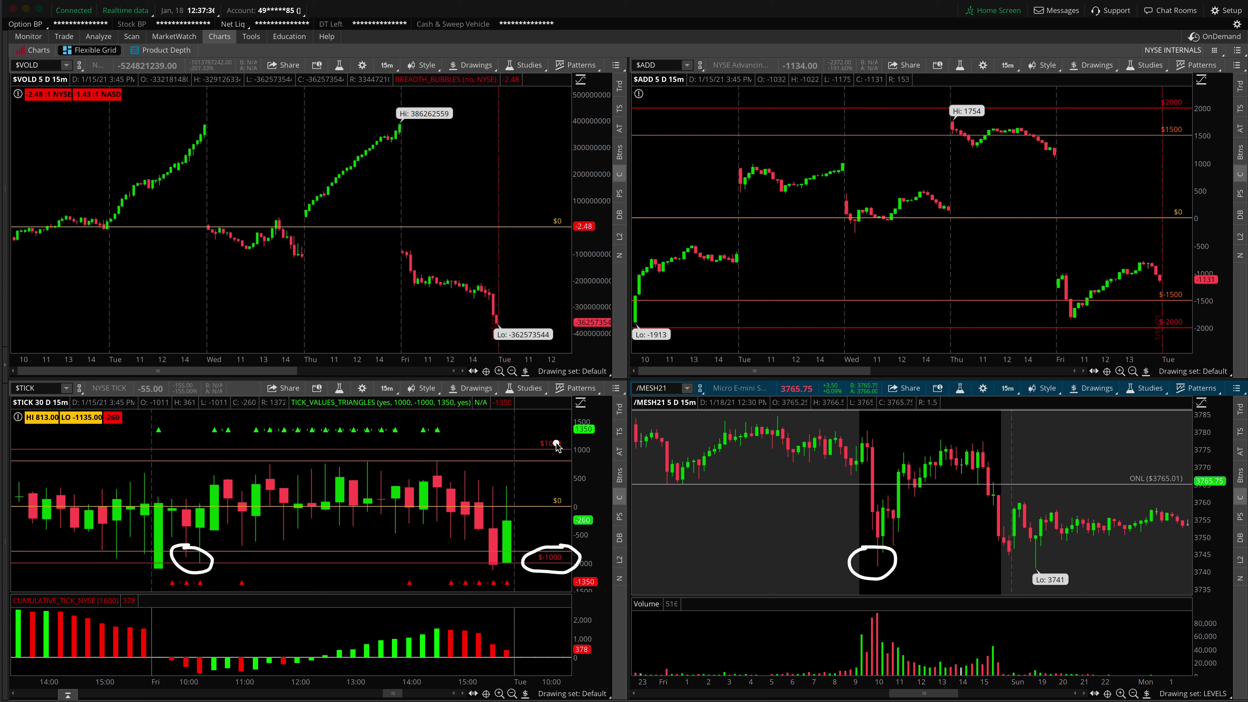
Circle the $1000 level label on the $TICK chart, and draw a rising arrow from Friday's $-1000 lows to the zero line.
{"action": "mouse_move", "coordinate": [560, 440]}
{"action": "left_mouse_down"}
{"action": "mouse_move", "coordinate": [527, 437]}
{"action": "mouse_move", "coordinate": [555, 462]}
{"action": "mouse_move", "coordinate": [589, 437]}
{"action": "mouse_move", "coordinate": [540, 429]}
{"action": "mouse_move", "coordinate": [565, 437]}
{"action": "left_mouse_up"}
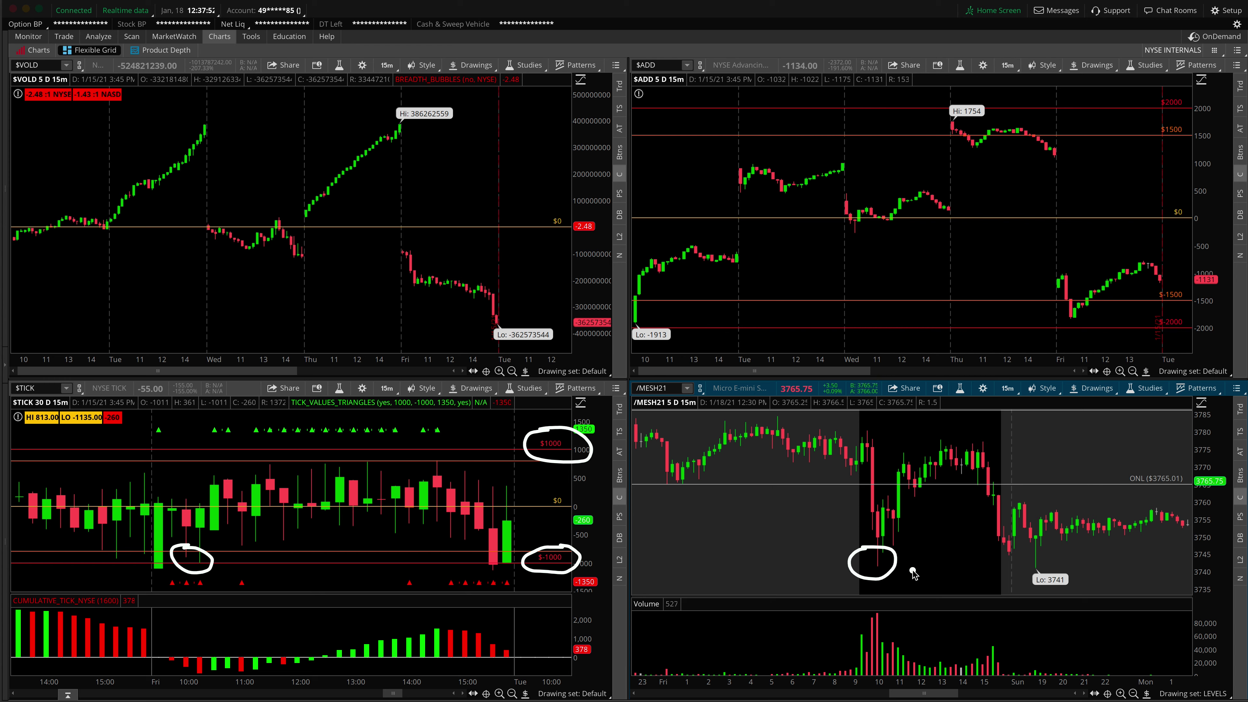
{"action": "key", "text": "Escape"}
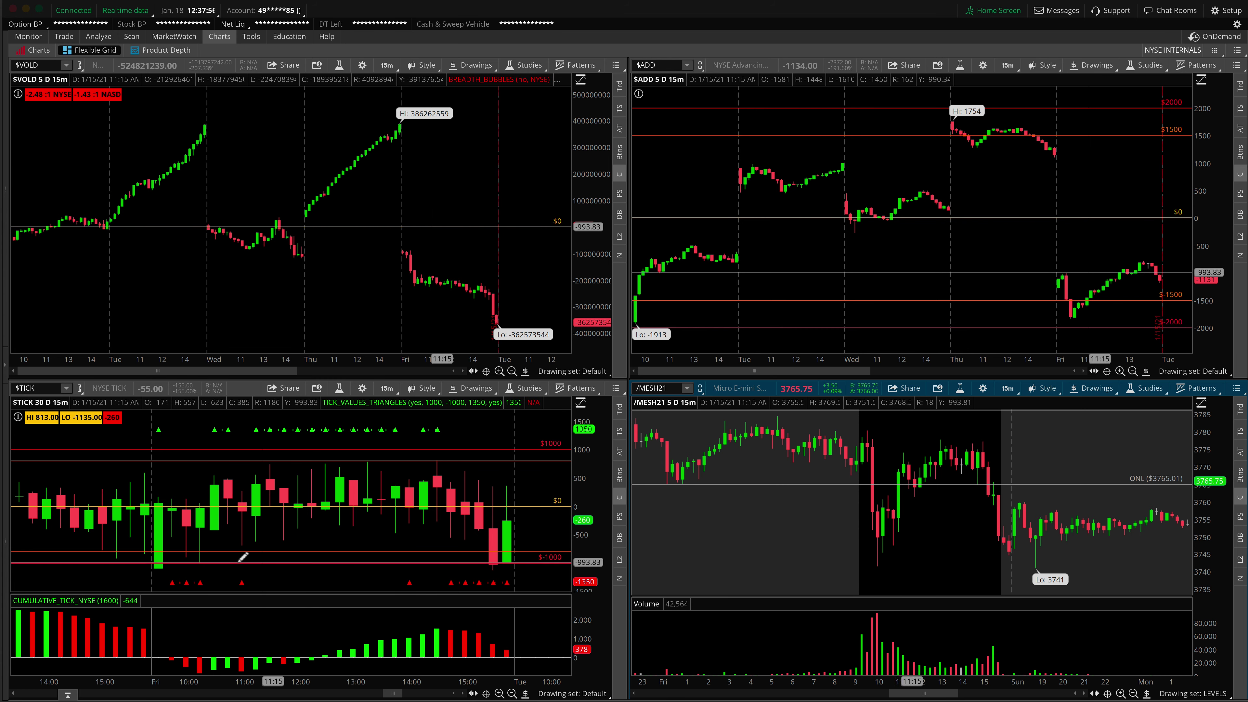
{"action": "mouse_move", "coordinate": [202, 558]}
{"action": "left_mouse_down"}
{"action": "mouse_move", "coordinate": [217, 498]}
{"action": "mouse_move", "coordinate": [228, 518]}
{"action": "left_mouse_up"}
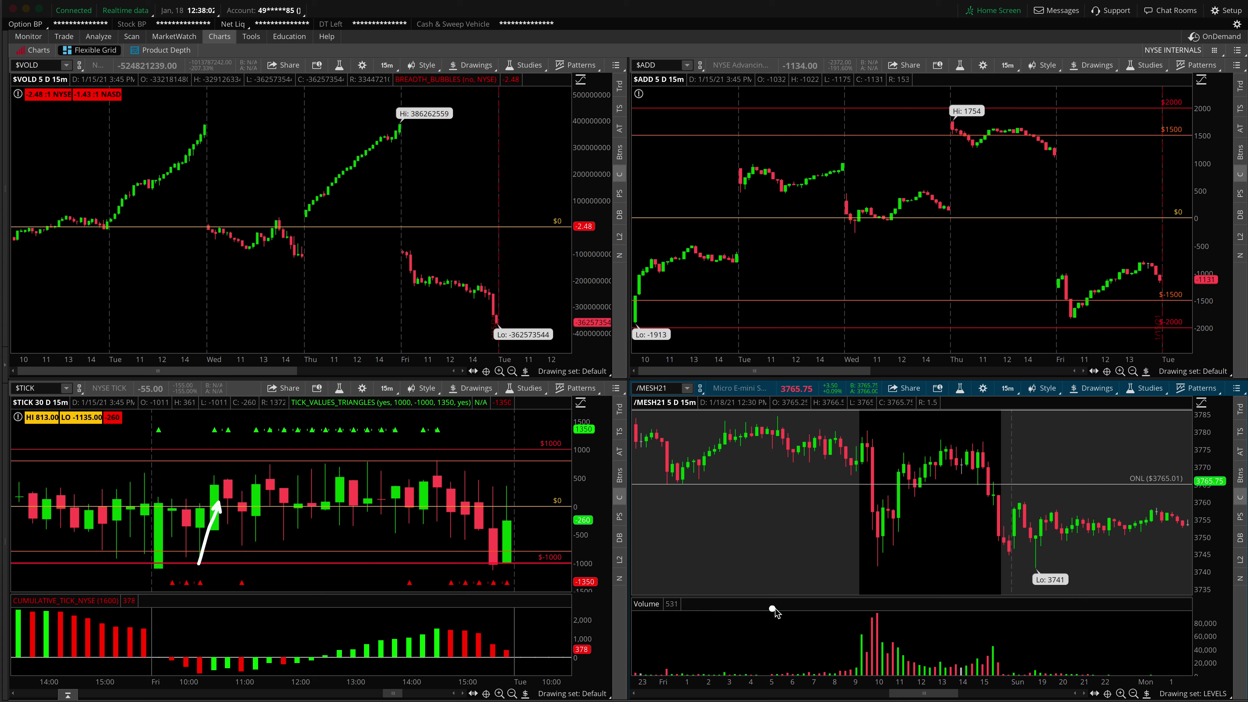
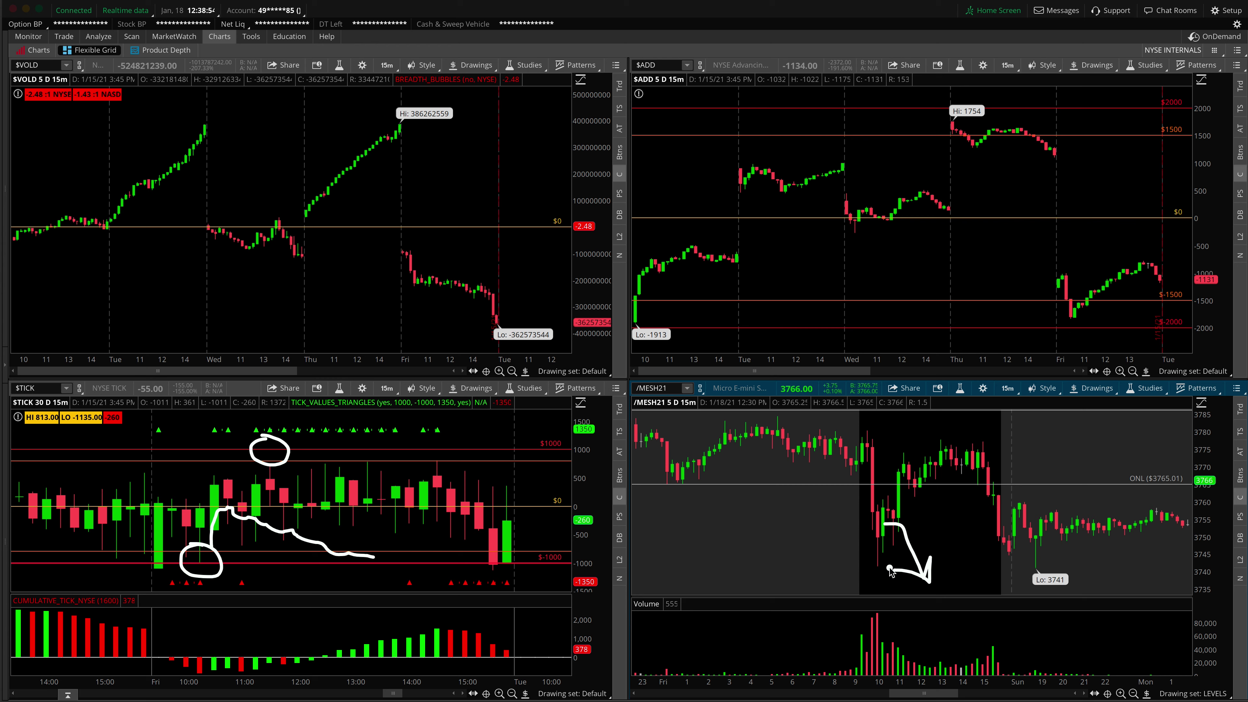
{"action": "key", "text": "Escape"}
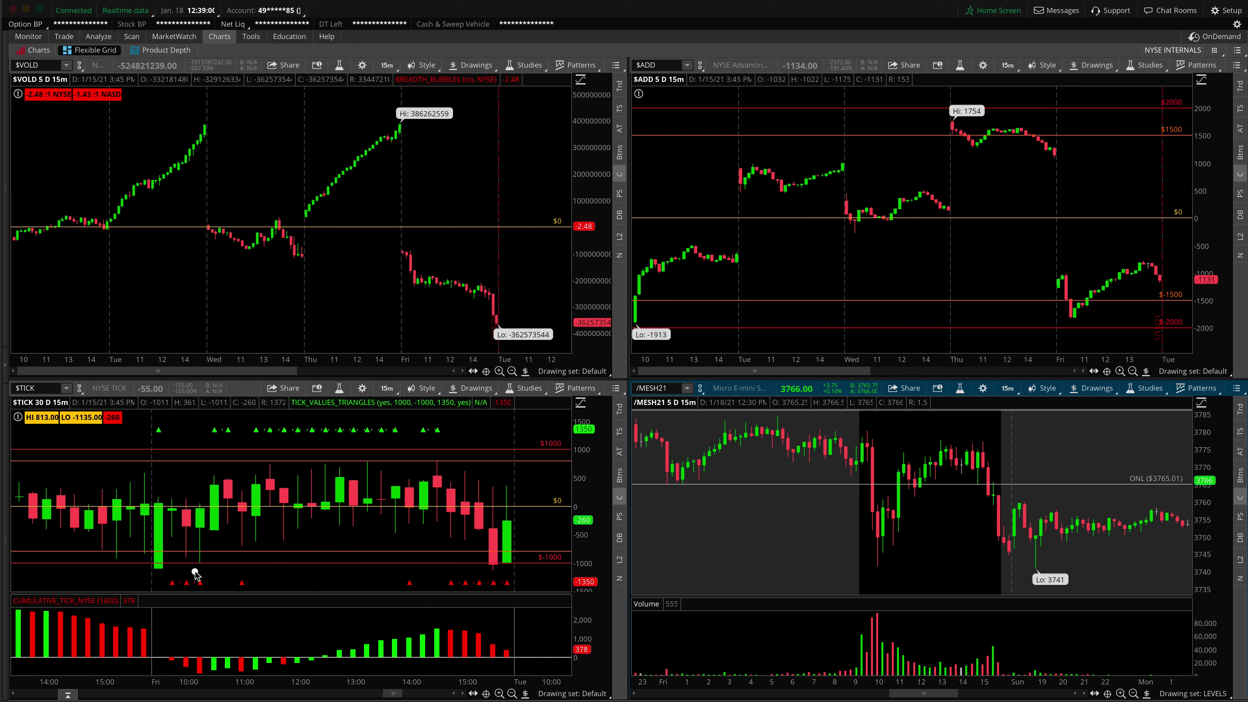
Mark Friday's $TICK rise with a trend line and circles around the 10:00 lows and green triangles, matching it with a rising arrow on /MESH21.
{"action": "left_click_drag", "start_coordinate": [188, 568], "coordinate": [450, 484]}
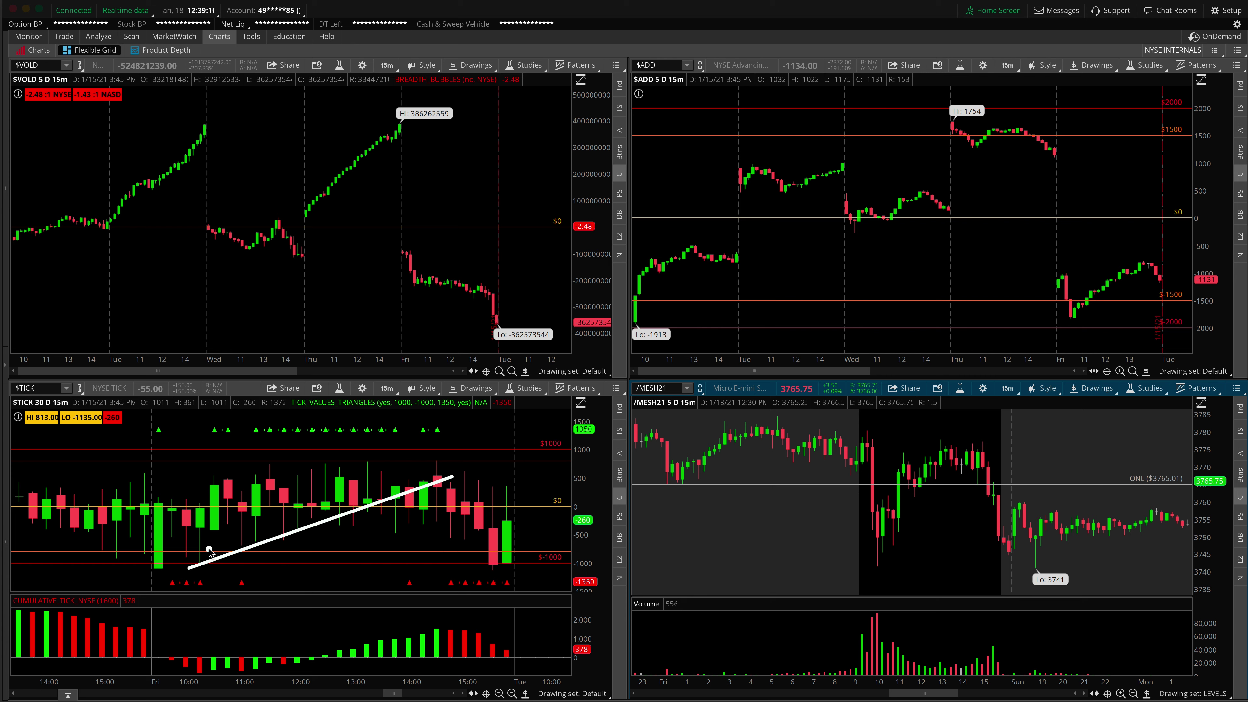
{"action": "mouse_move", "coordinate": [209, 550]}
{"action": "left_mouse_down"}
{"action": "mouse_move", "coordinate": [175, 563]}
{"action": "mouse_move", "coordinate": [215, 557]}
{"action": "mouse_move", "coordinate": [201, 544]}
{"action": "left_mouse_up"}
{"action": "mouse_move", "coordinate": [231, 418]}
{"action": "left_mouse_down"}
{"action": "mouse_move", "coordinate": [197, 434]}
{"action": "mouse_move", "coordinate": [393, 441]}
{"action": "mouse_move", "coordinate": [415, 419]}
{"action": "mouse_move", "coordinate": [229, 416]}
{"action": "left_mouse_up"}
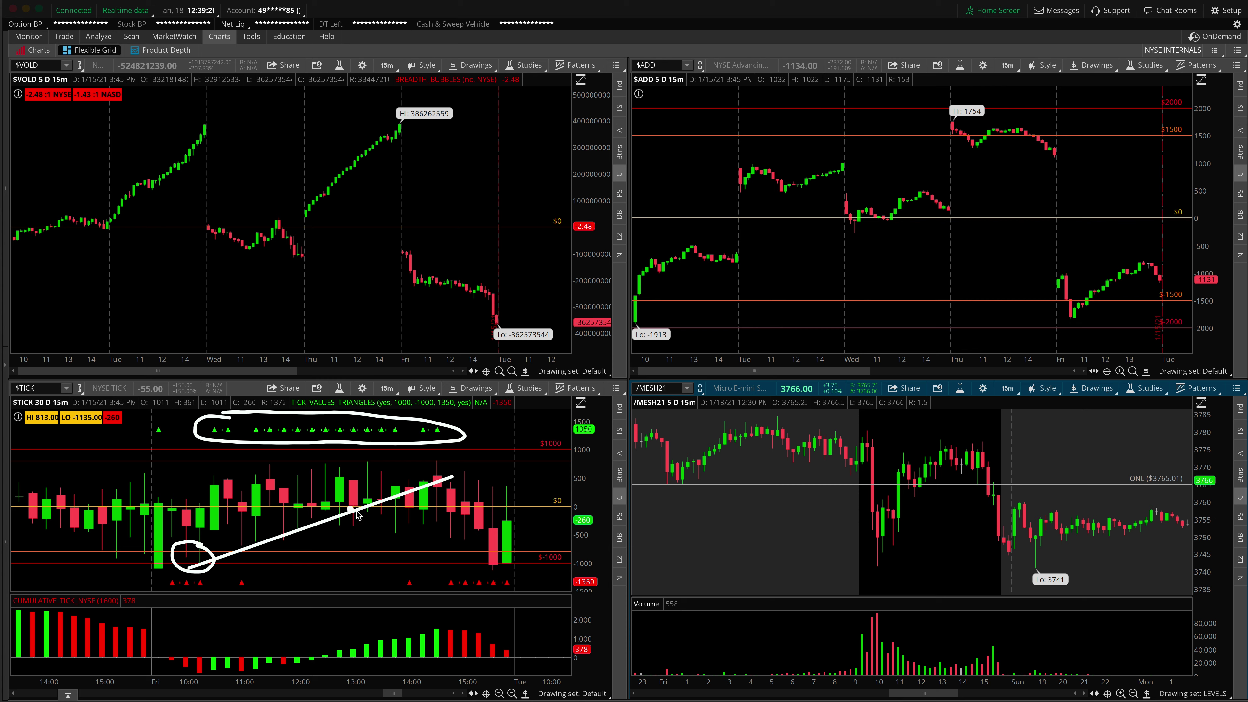
{"action": "mouse_move", "coordinate": [880, 541]}
{"action": "left_mouse_down"}
{"action": "mouse_move", "coordinate": [931, 454]}
{"action": "mouse_move", "coordinate": [950, 447]}
{"action": "mouse_move", "coordinate": [948, 470]}
{"action": "left_mouse_up"}
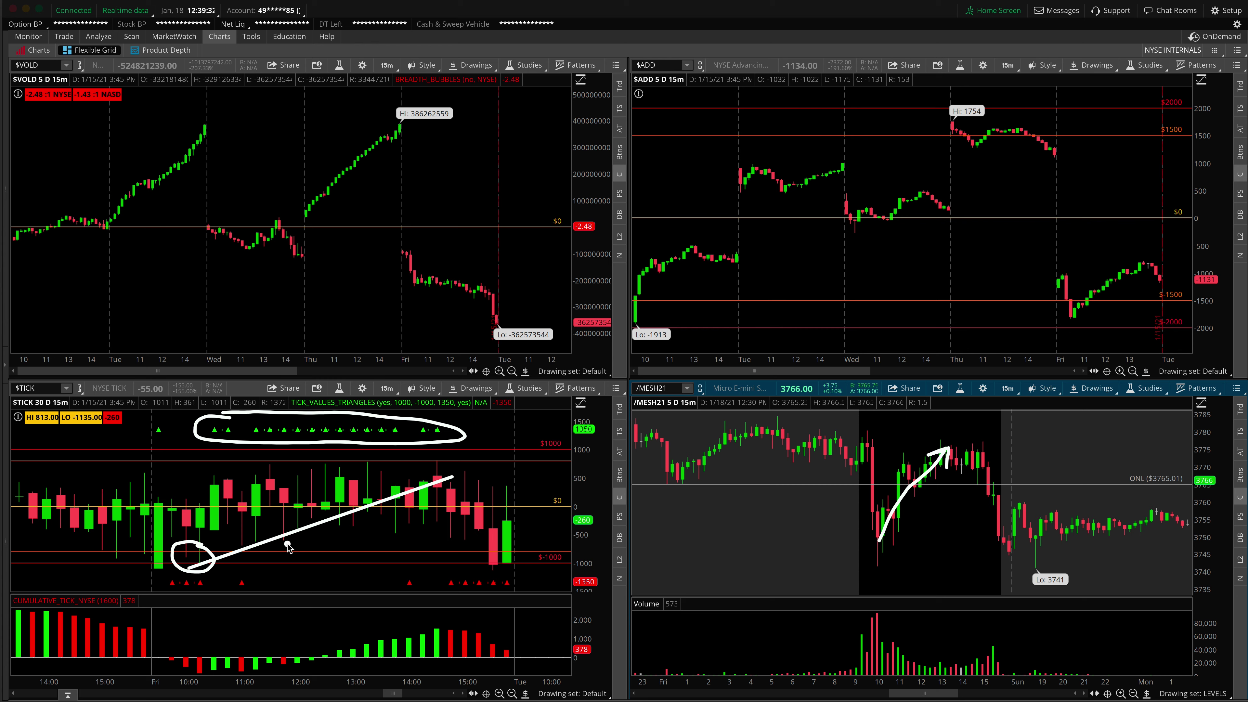
{"action": "key", "text": "ctrl+2"}
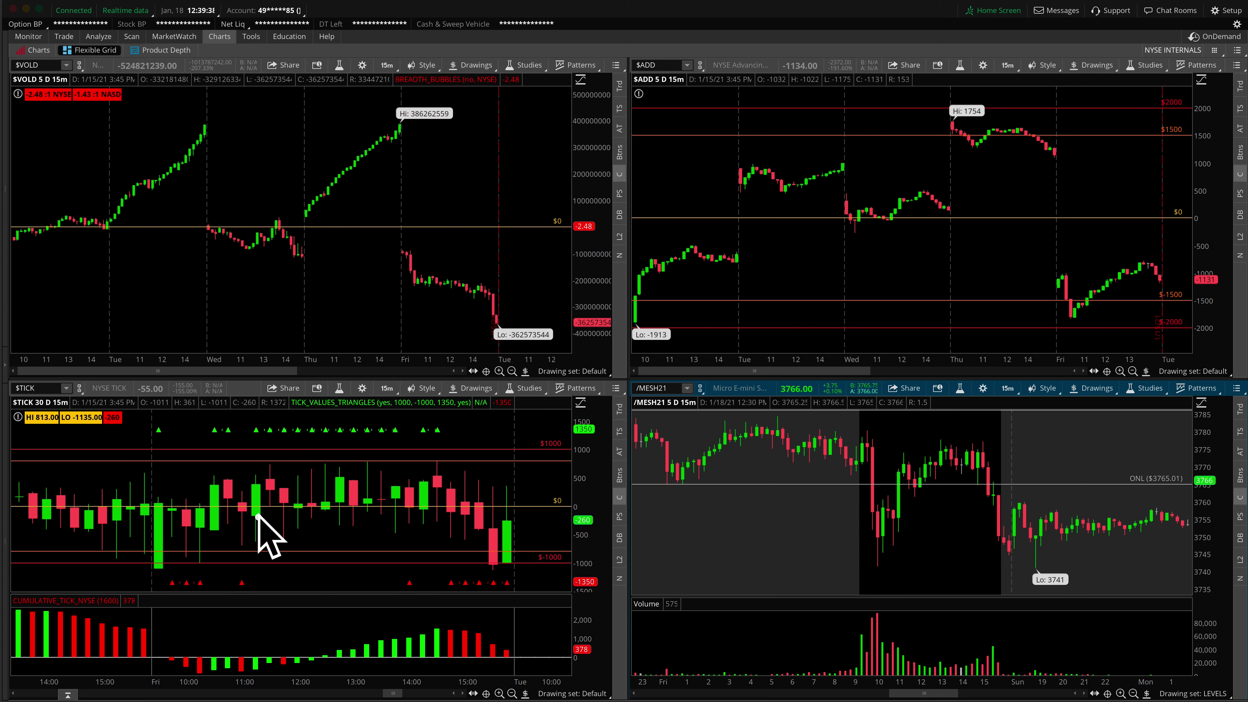
Circle Friday's late-morning pullback lows below zero on $TICK, and mark the $-1000 area beneath them.
{"action": "mouse_move", "coordinate": [245, 510]}
{"action": "left_mouse_down"}
{"action": "mouse_move", "coordinate": [282, 545]}
{"action": "mouse_move", "coordinate": [245, 512]}
{"action": "left_mouse_up"}
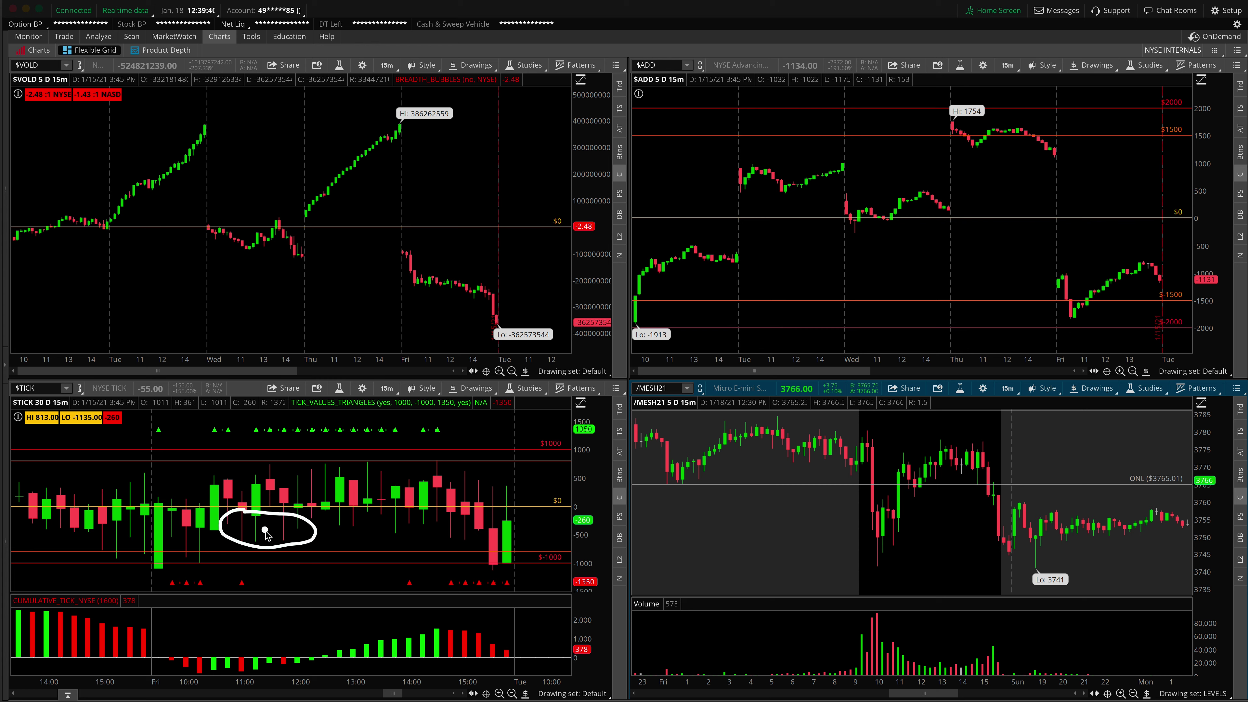
{"action": "key", "text": "alt"}
{"action": "mouse_move", "coordinate": [253, 554]}
{"action": "left_mouse_down"}
{"action": "mouse_move", "coordinate": [231, 563]}
{"action": "mouse_move", "coordinate": [245, 553]}
{"action": "left_mouse_up"}
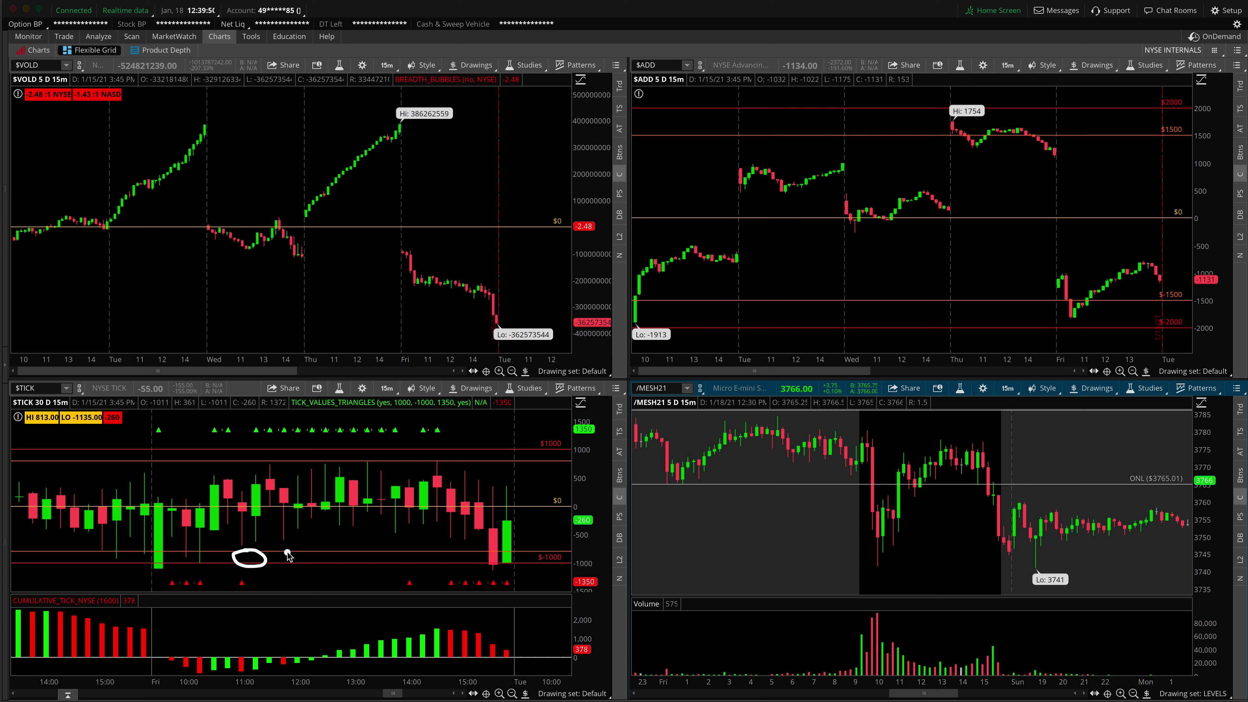
{"action": "key", "text": "Escape"}
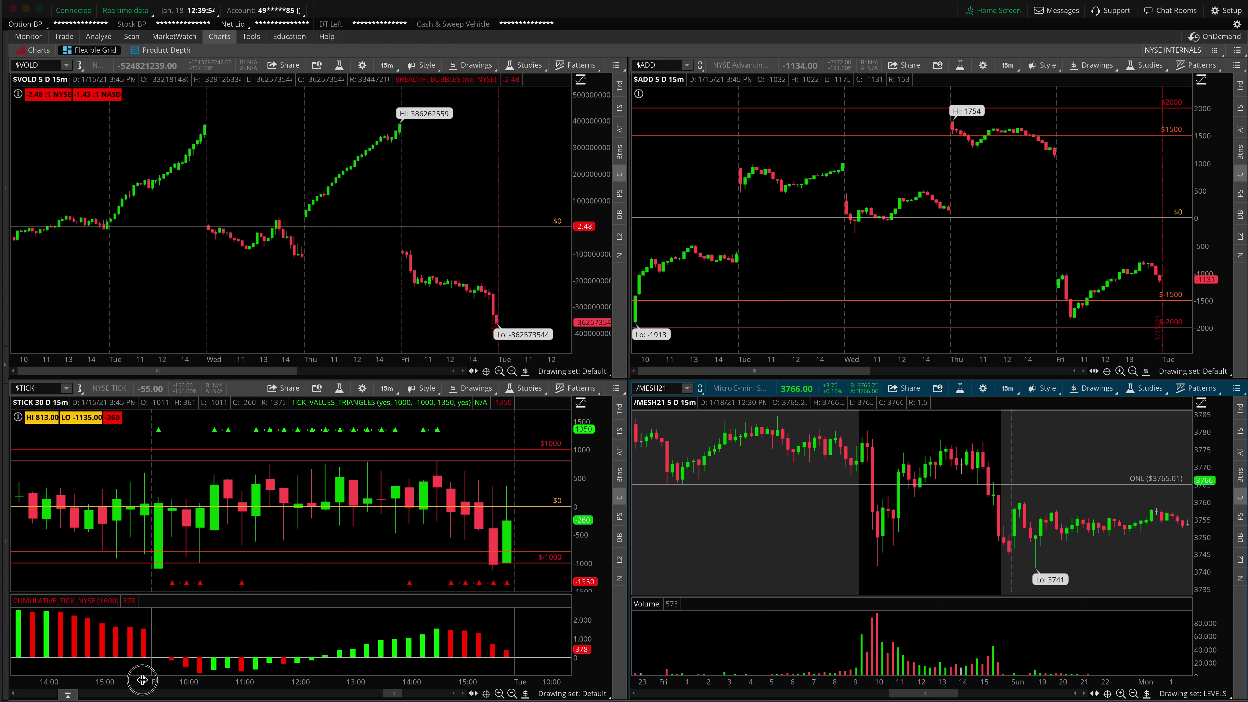
Draw a rising arrow along Friday afternoon's positive cumulative tick bars, and underline the NYSE and NASD ratio labels on $VOLD.
{"action": "left_click_drag", "start_coordinate": [142, 680], "coordinate": [110, 680]}
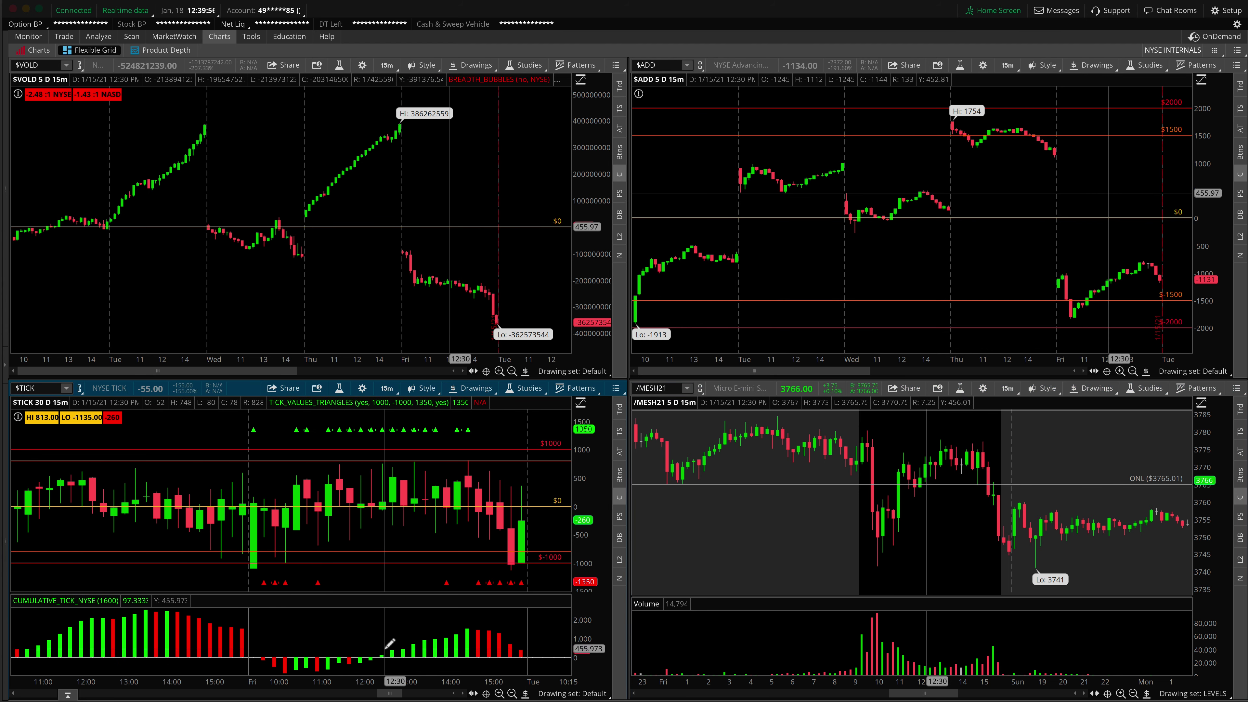
{"action": "scroll", "coordinate": [390, 643], "scroll_direction": "down", "scroll_amount": 4}
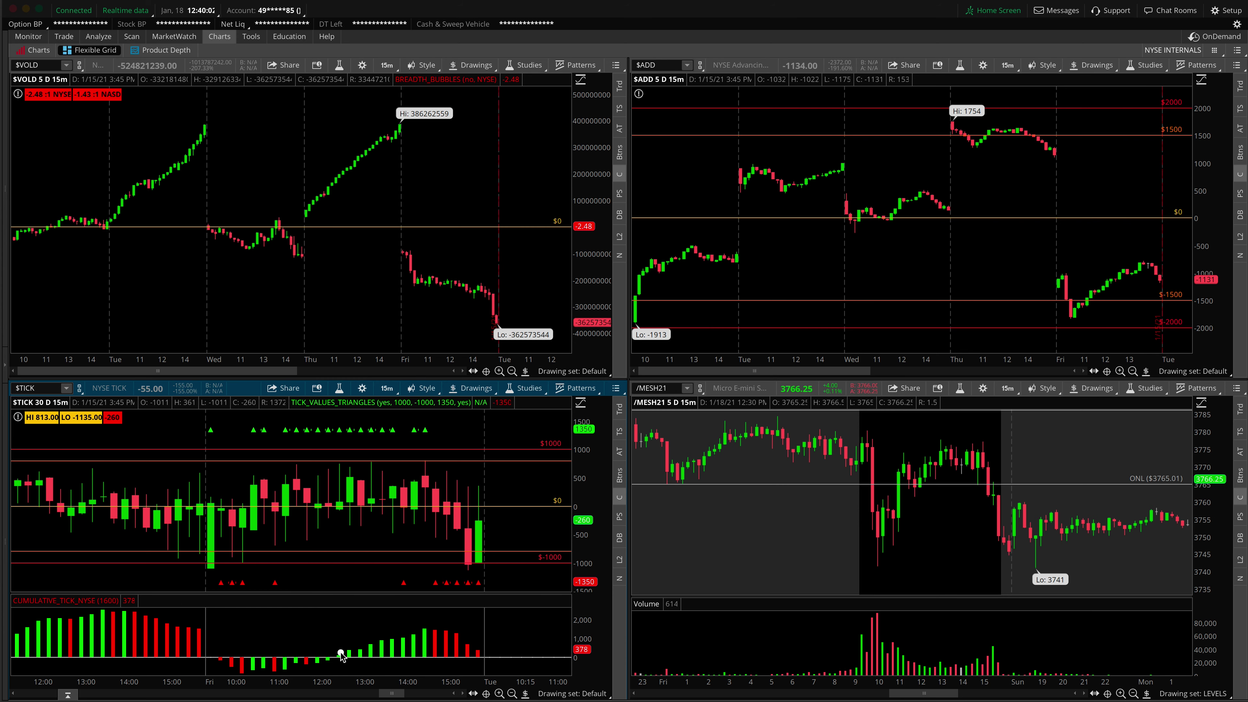
{"action": "mouse_move", "coordinate": [337, 654]}
{"action": "left_mouse_down"}
{"action": "mouse_move", "coordinate": [431, 622]}
{"action": "mouse_move", "coordinate": [422, 634]}
{"action": "left_mouse_up"}
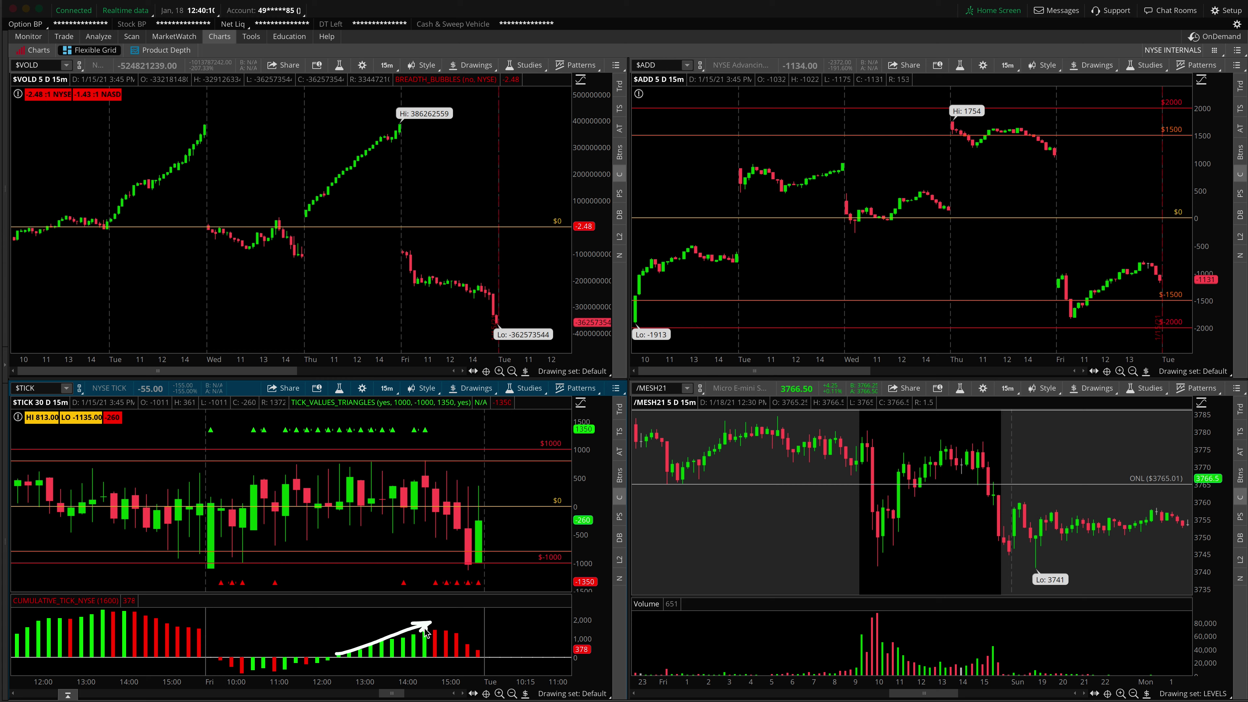
{"action": "key", "text": "e"}
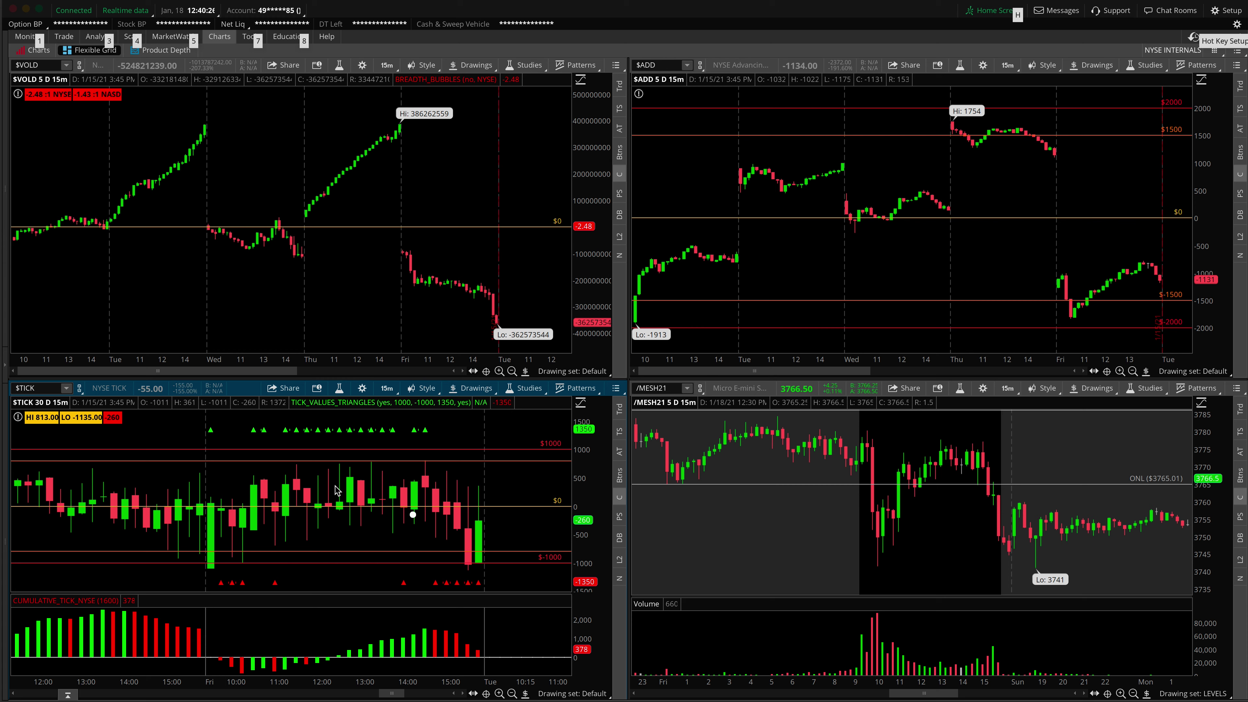
{"action": "mouse_move", "coordinate": [33, 128]}
{"action": "left_mouse_down"}
{"action": "mouse_move", "coordinate": [123, 127]}
{"action": "mouse_move", "coordinate": [125, 113]}
{"action": "left_mouse_up"}
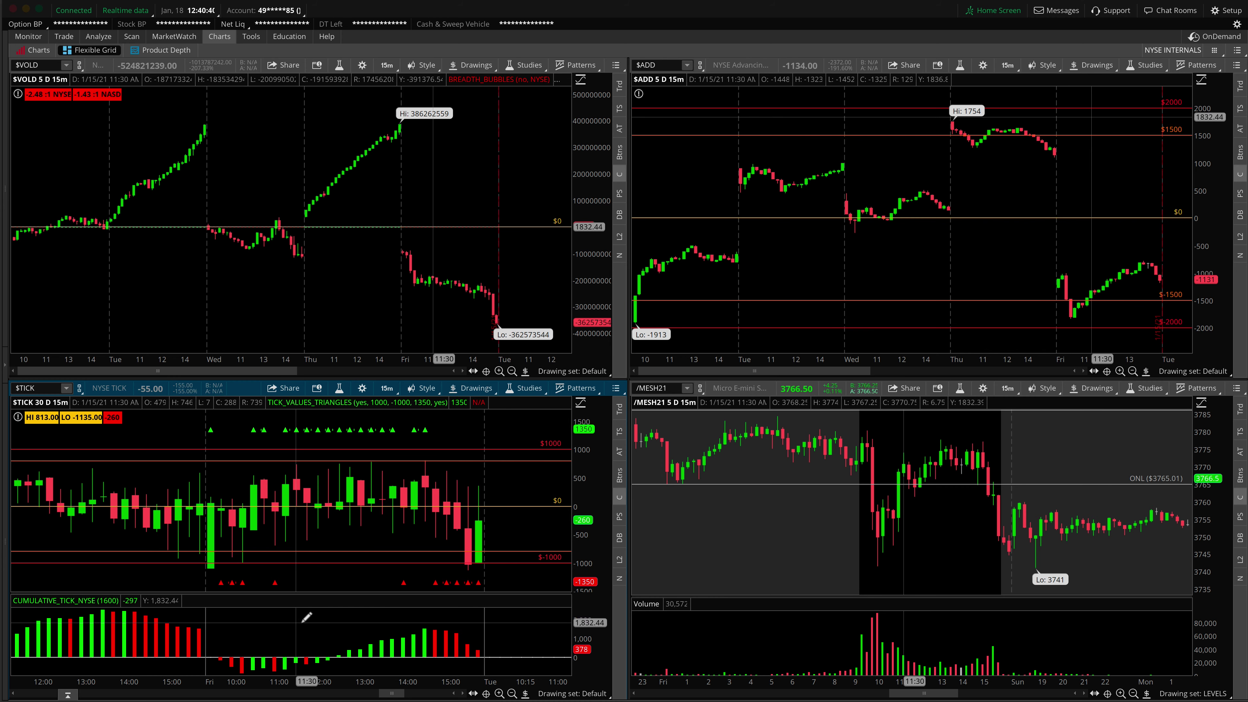
Move the $TICK chart back to Tuesday, and zoom the /MESH21 chart into Tuesday's regular session.
{"action": "scroll", "coordinate": [201, 600], "scroll_direction": "up", "scroll_amount": 10}
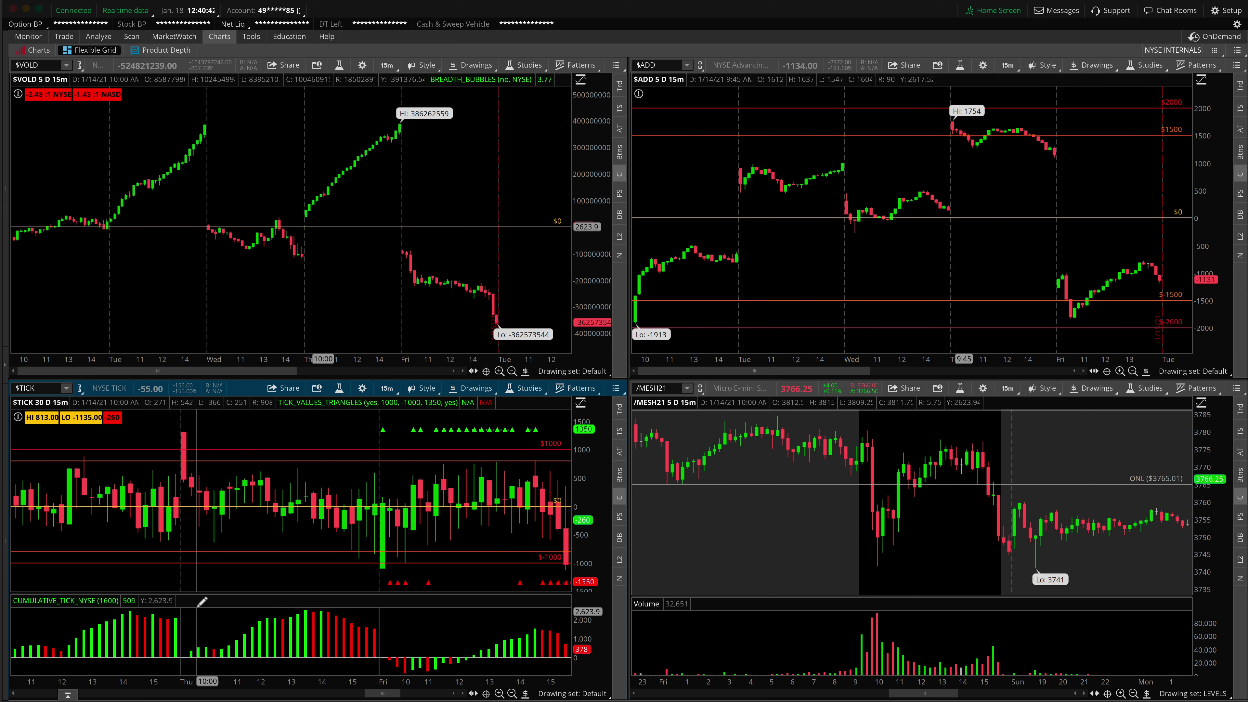
{"action": "scroll", "coordinate": [202, 601], "scroll_direction": "up", "scroll_amount": 10}
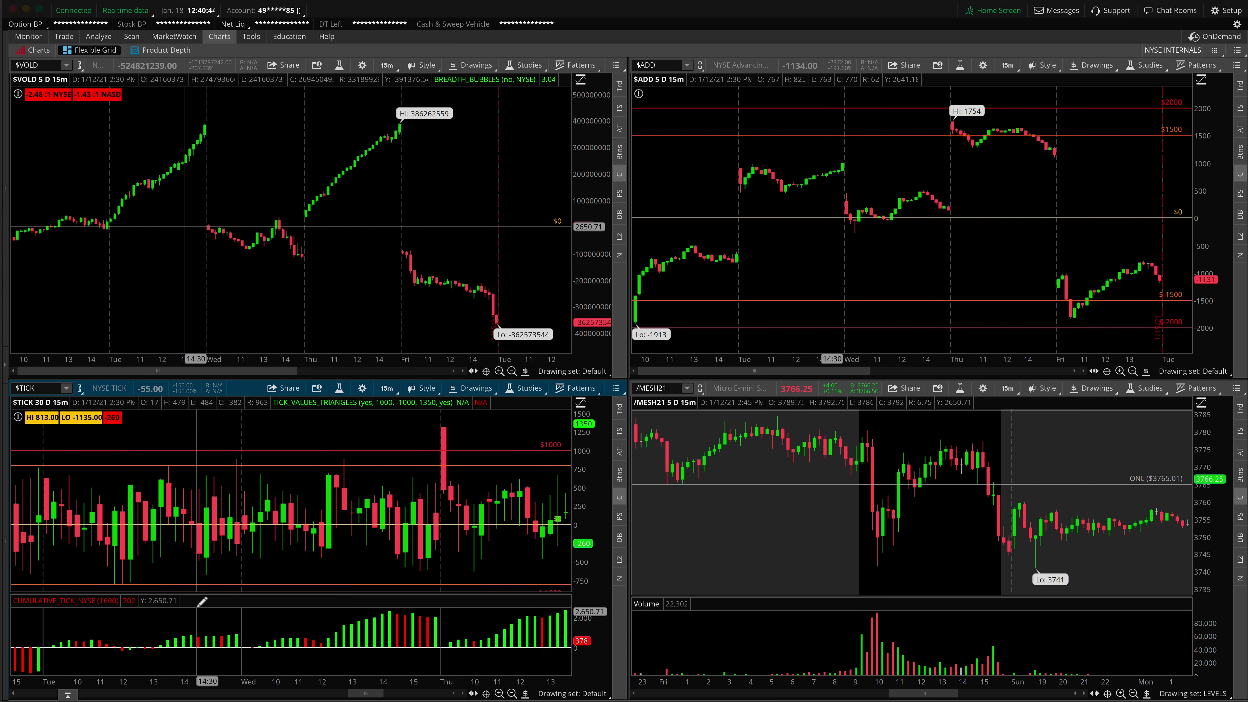
{"action": "scroll", "coordinate": [201, 601], "scroll_direction": "up", "scroll_amount": 3}
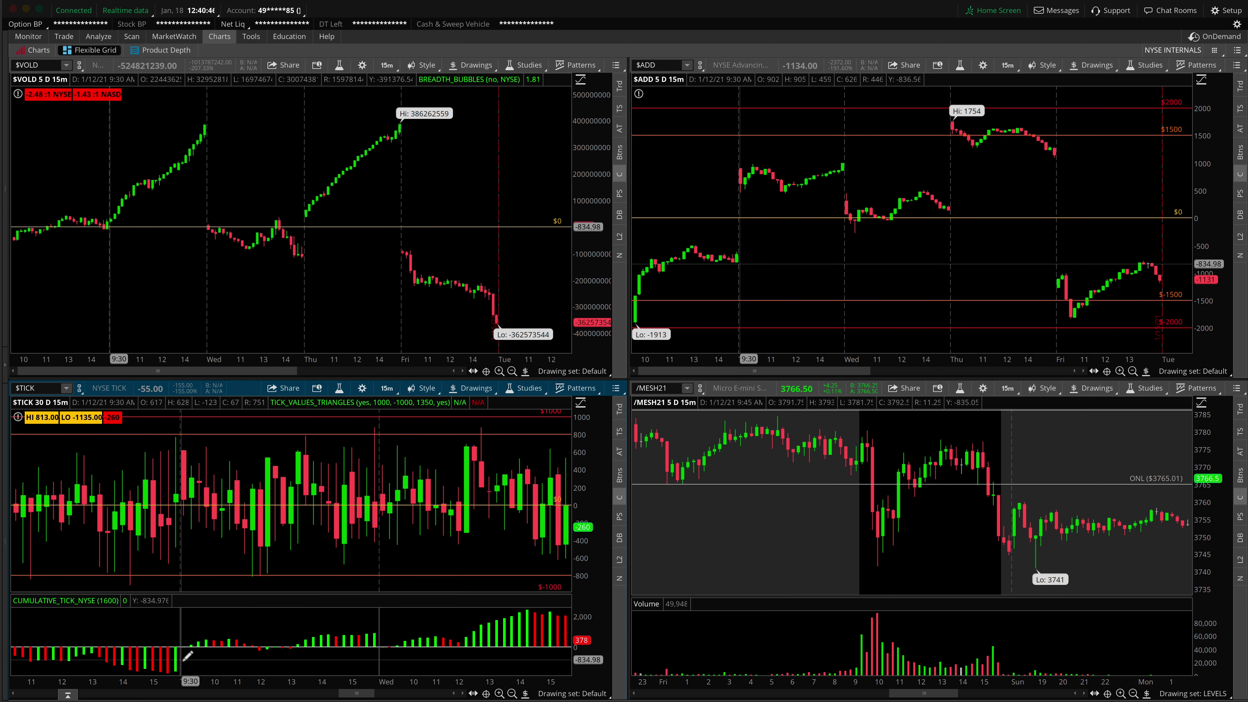
{"action": "scroll", "coordinate": [720, 550], "scroll_direction": "up", "scroll_amount": 10}
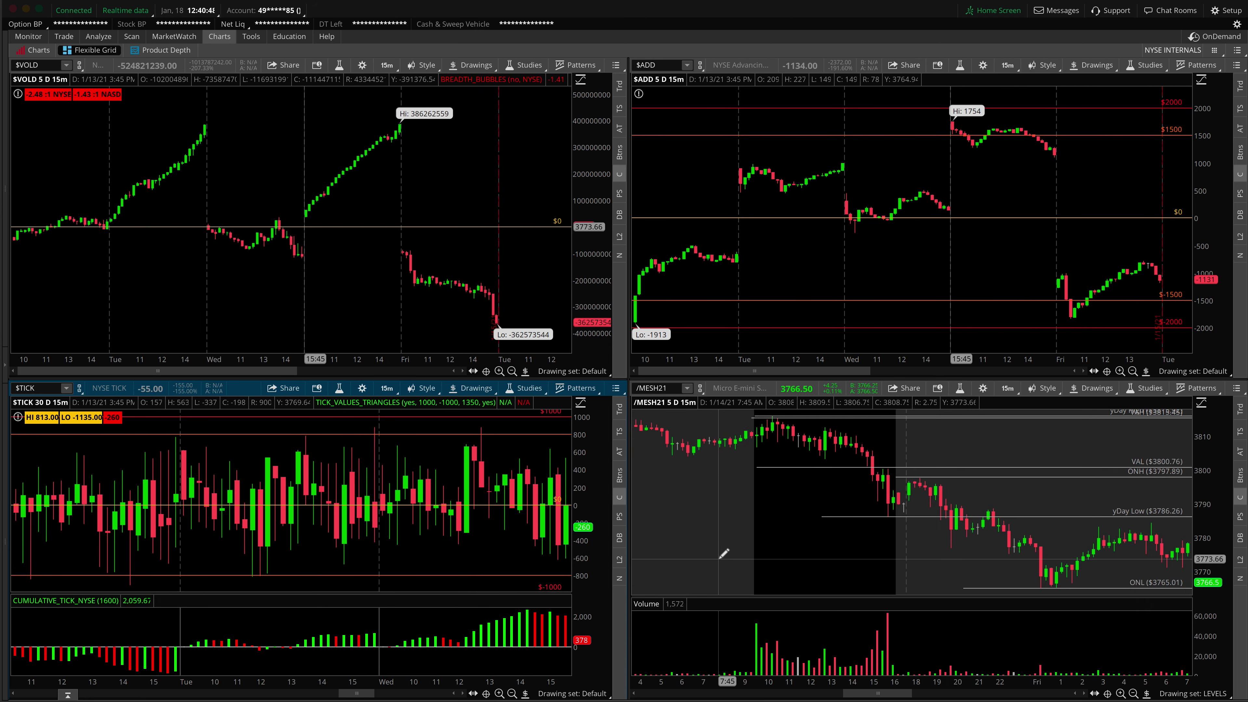
{"action": "scroll", "coordinate": [724, 554], "scroll_direction": "up", "scroll_amount": 10}
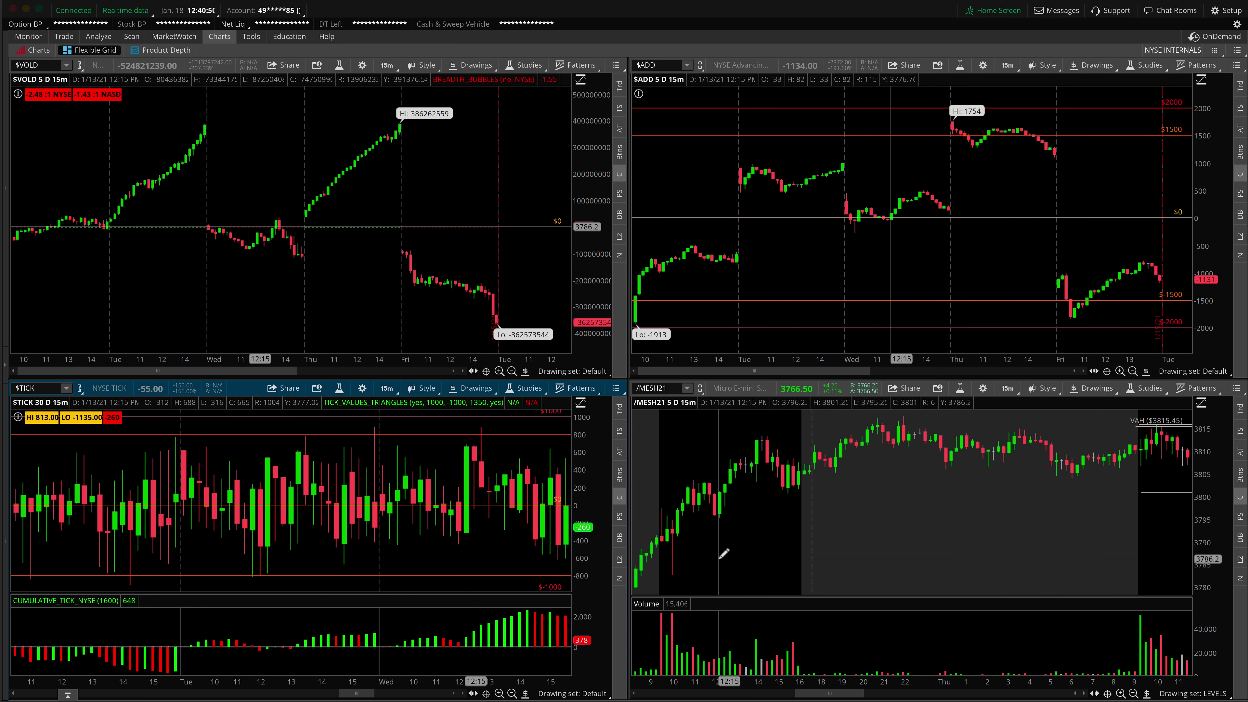
{"action": "scroll", "coordinate": [724, 554], "scroll_direction": "up", "scroll_amount": 10}
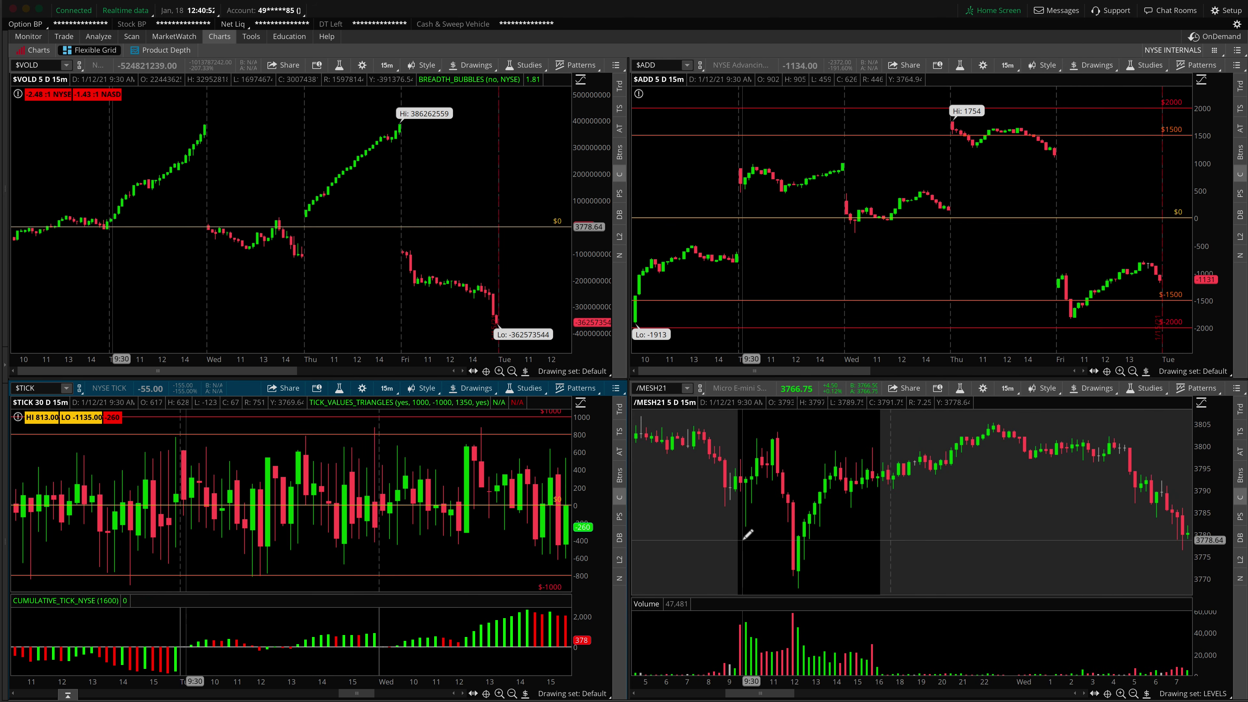
{"action": "left_click_drag", "start_coordinate": [916, 514], "coordinate": [712, 509]}
{"action": "scroll", "coordinate": [838, 541], "scroll_direction": "down", "scroll_amount": 1}
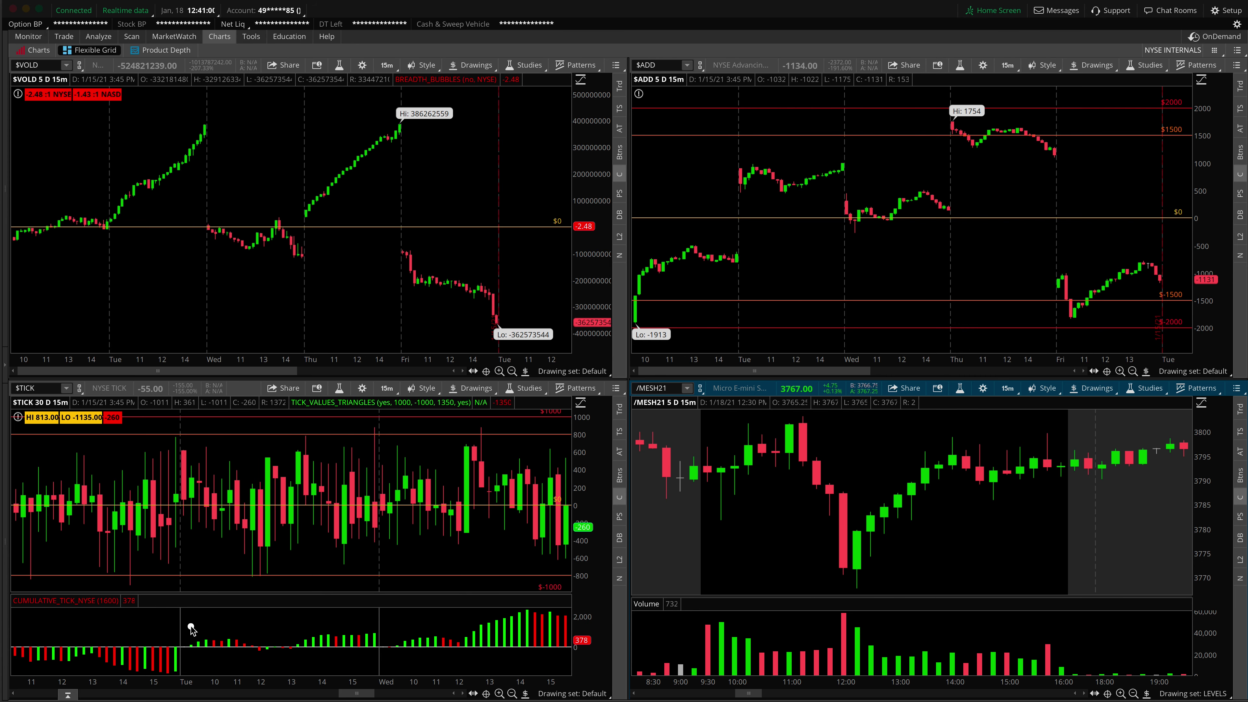
Box Tuesday's cumulative tick bars, and mark Tuesday morning's $TICK candles above the zero line.
{"action": "left_click", "coordinate": [180, 628]}
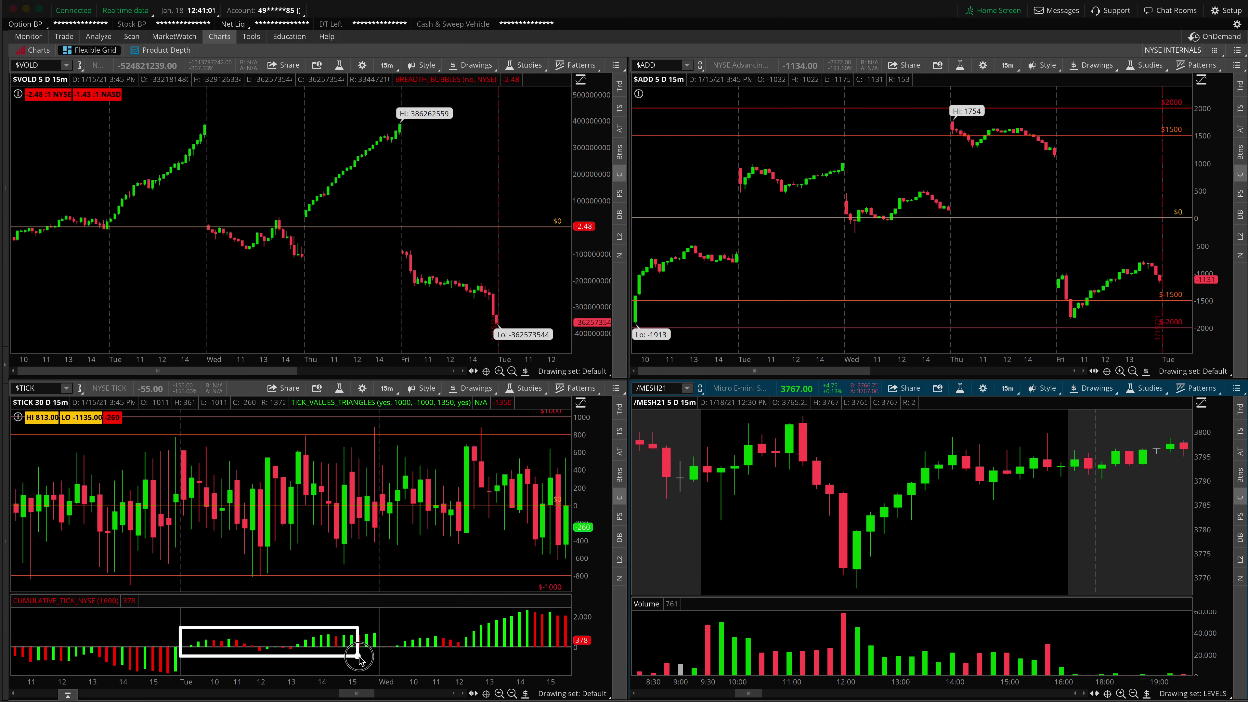
{"action": "left_click", "coordinate": [387, 664]}
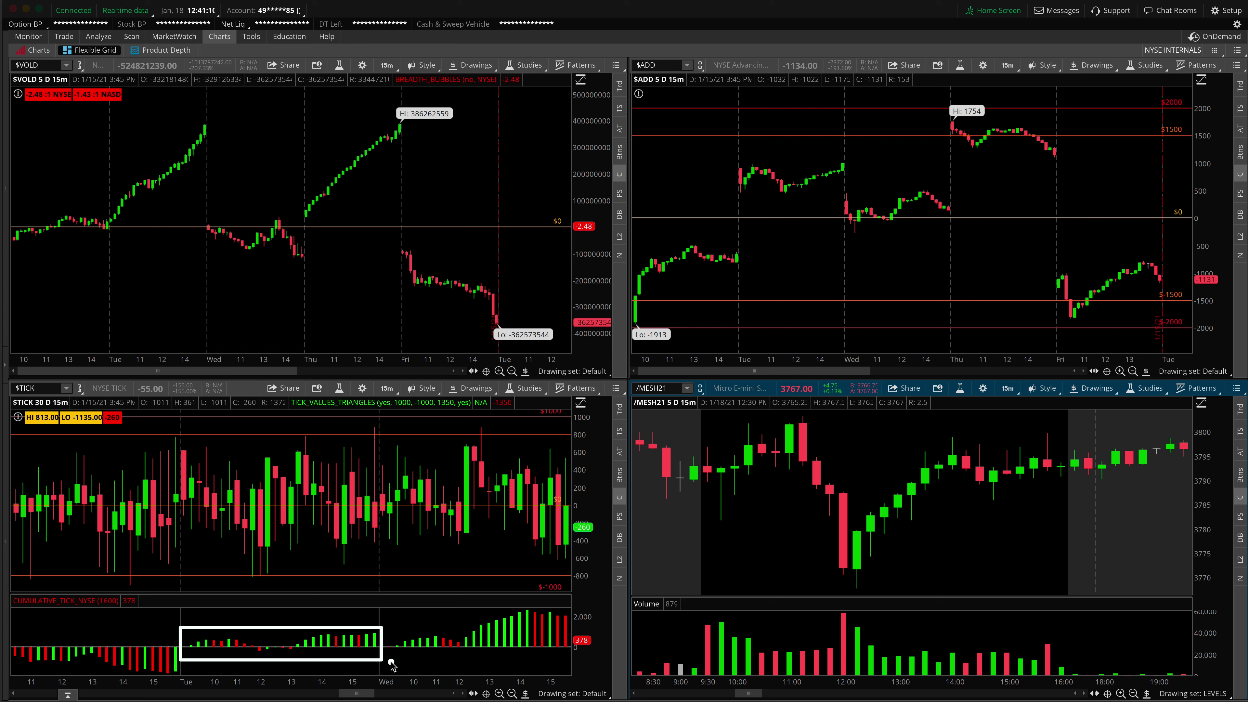
{"action": "key", "text": "Delete"}
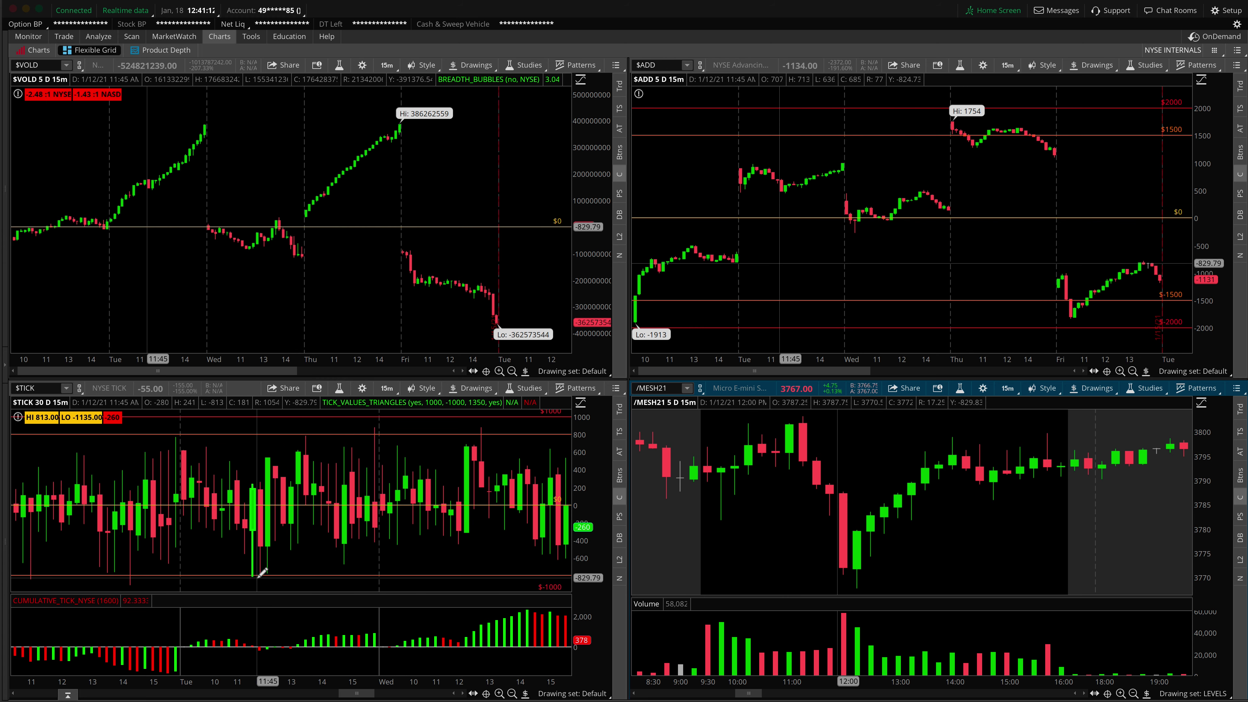
{"action": "mouse_move", "coordinate": [173, 430]}
{"action": "left_mouse_down"}
{"action": "mouse_move", "coordinate": [190, 473]}
{"action": "mouse_move", "coordinate": [255, 505]}
{"action": "left_mouse_up"}
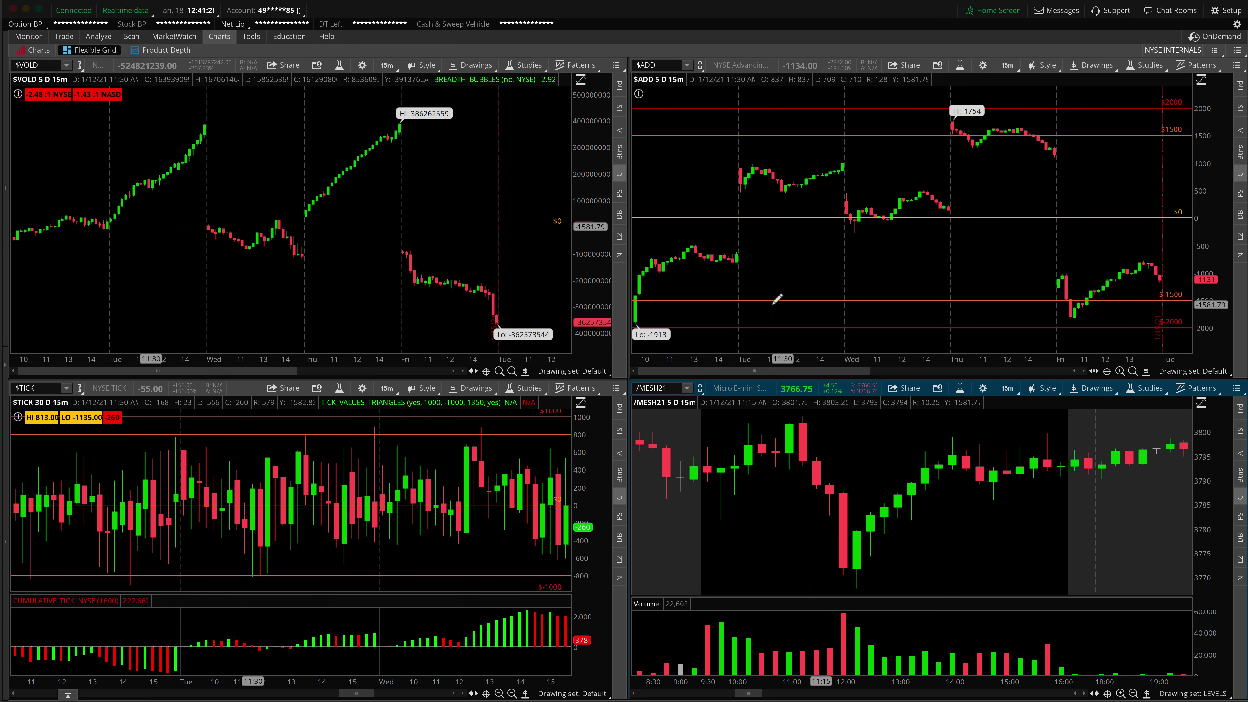
Box Tuesday's $ADD candles and the zone between the $1500 and $2000 levels above them for comparison.
{"action": "left_click_drag", "start_coordinate": [736, 167], "coordinate": [845, 195]}
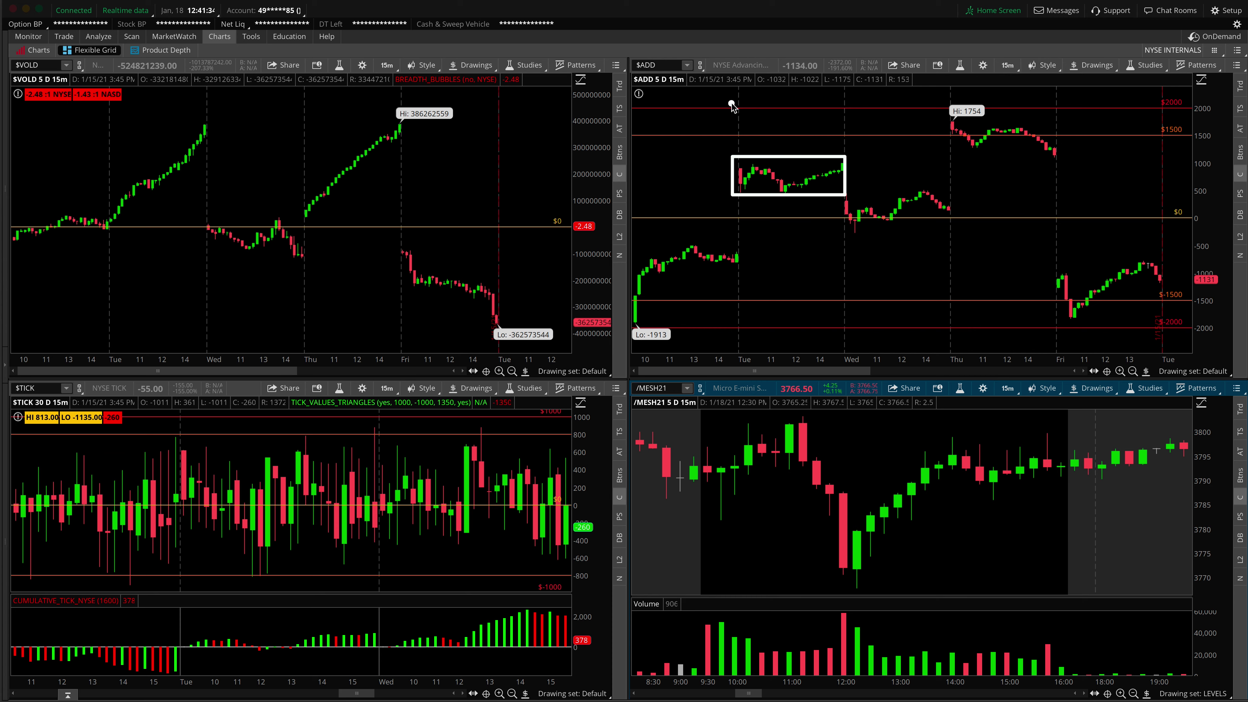
{"action": "left_click_drag", "start_coordinate": [732, 106], "coordinate": [844, 134]}
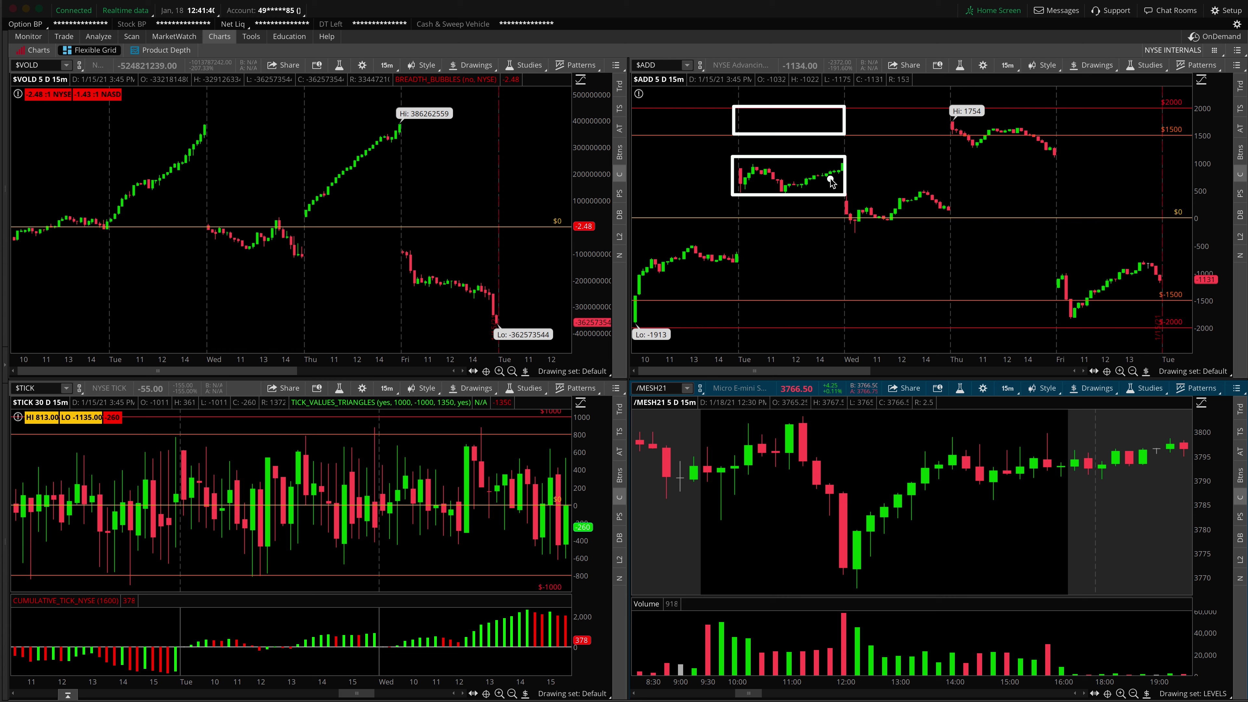
{"action": "key", "text": "Delete"}
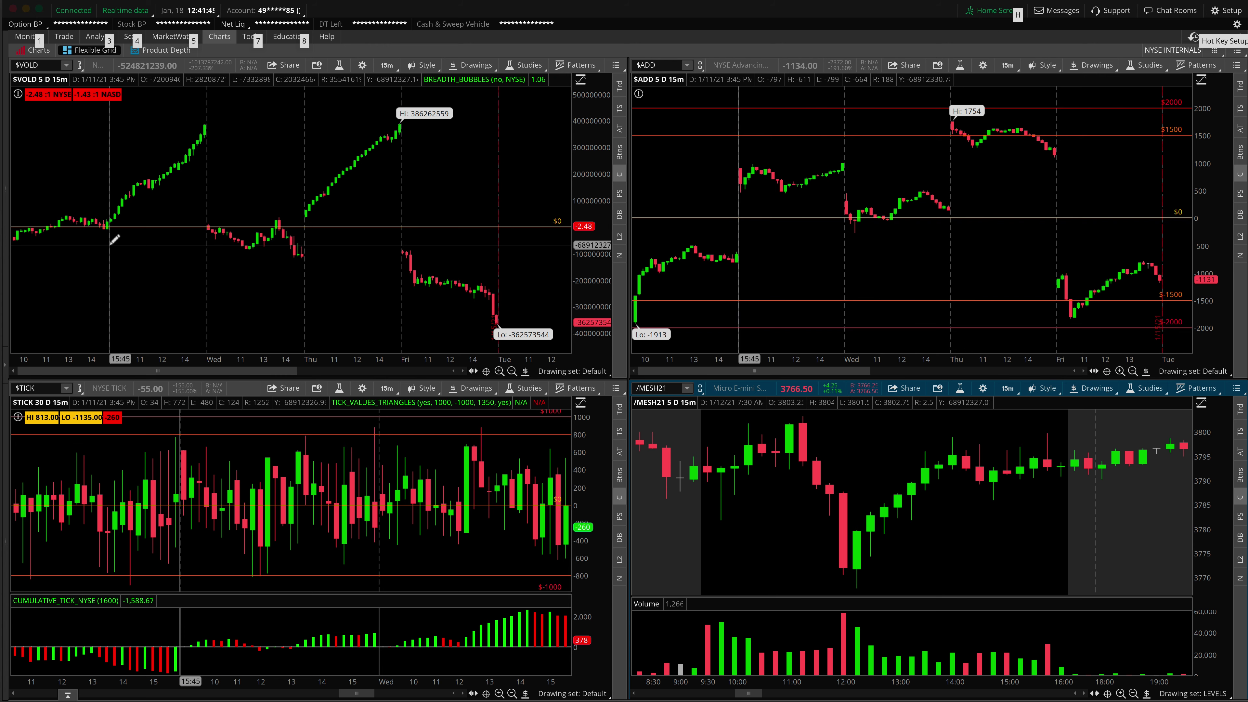
Mark Tuesday's early $VOLD climb and underline its ratio labels, contrasting them with a downward arrow on /MESH21 from about 11:00 to 12:00.
{"action": "left_click_drag", "start_coordinate": [107, 228], "coordinate": [134, 183]}
{"action": "left_click_drag", "start_coordinate": [27, 107], "coordinate": [134, 103]}
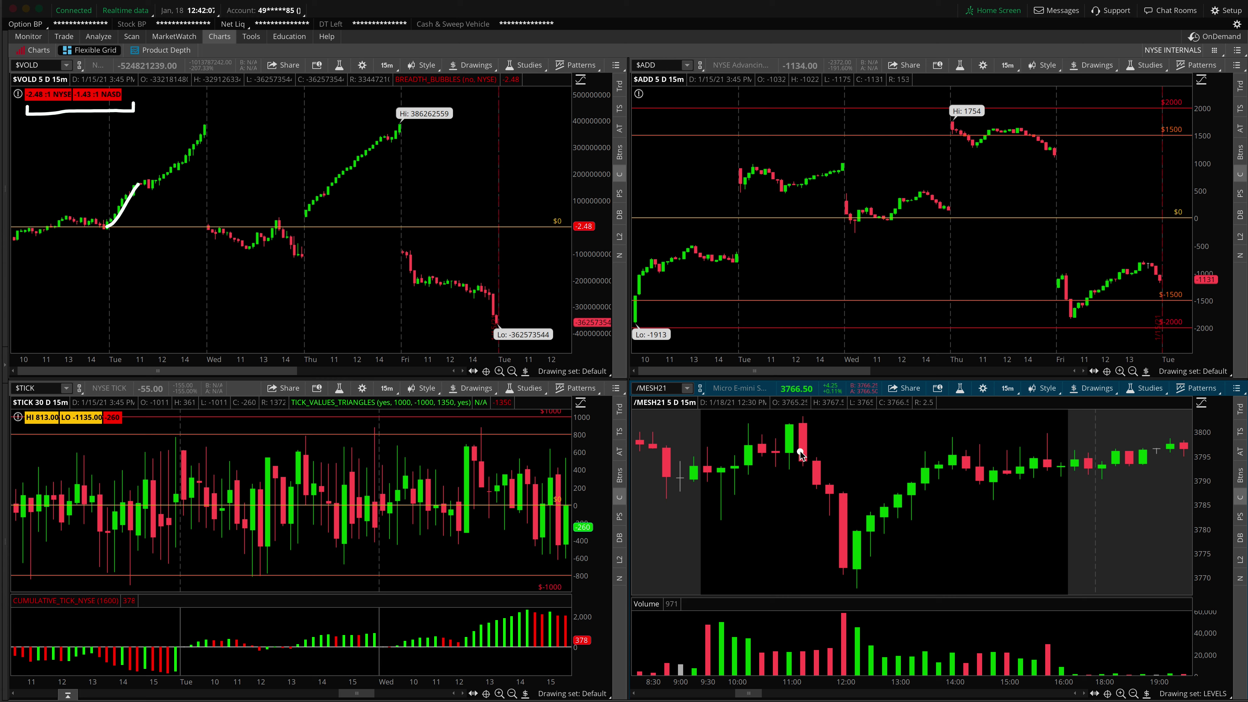
{"action": "mouse_move", "coordinate": [795, 440]}
{"action": "left_mouse_down"}
{"action": "mouse_move", "coordinate": [828, 479]}
{"action": "mouse_move", "coordinate": [844, 572]}
{"action": "mouse_move", "coordinate": [834, 558]}
{"action": "left_mouse_up"}
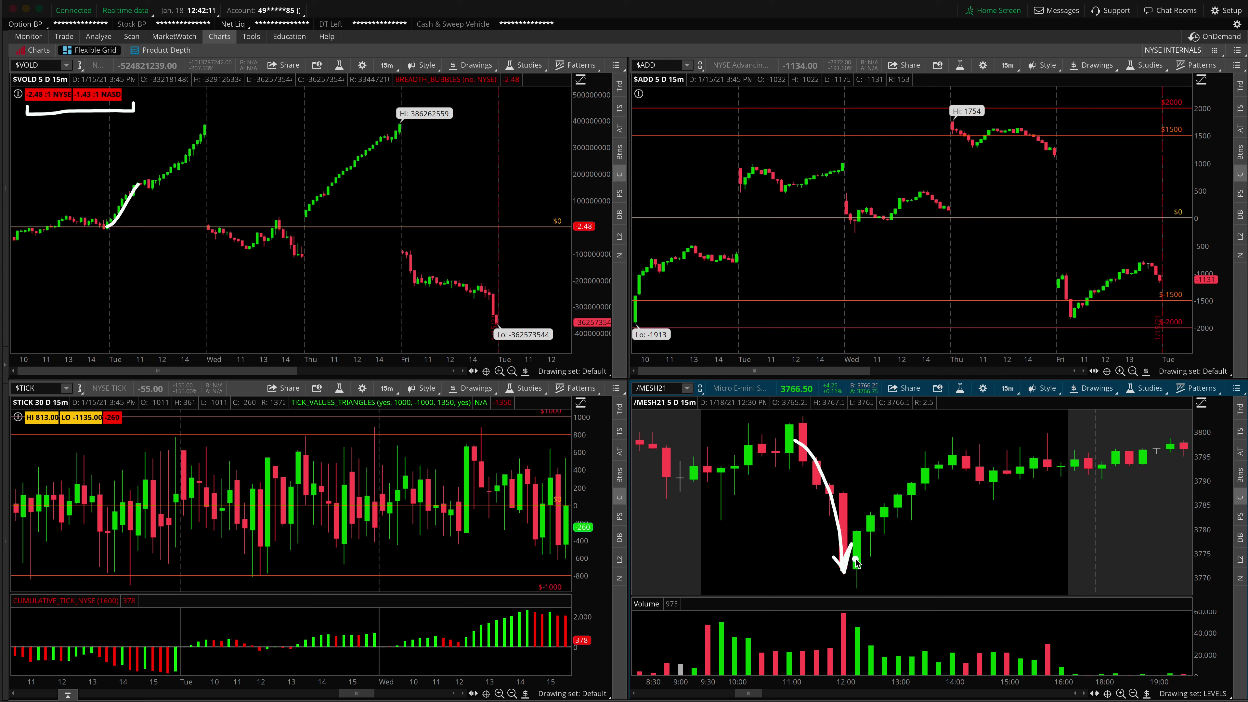